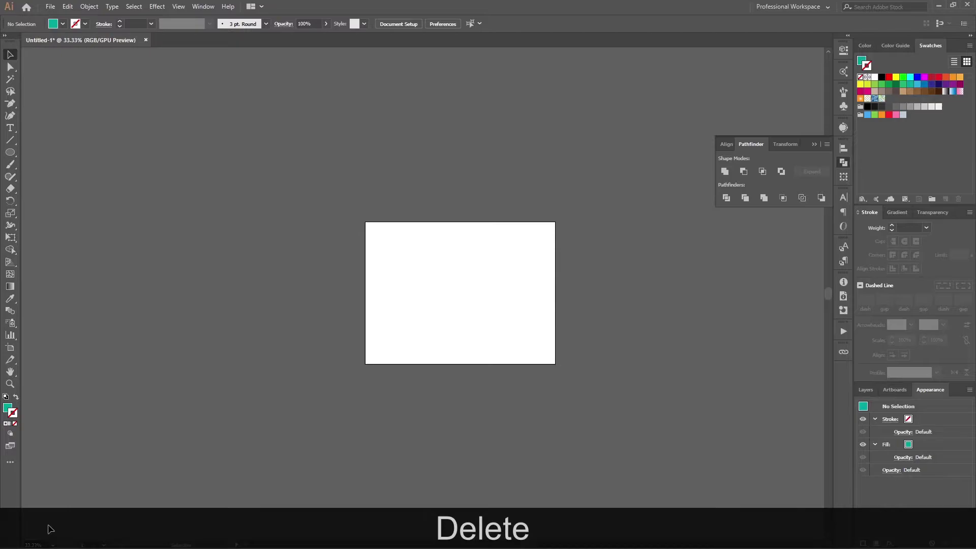
- Add a point text reading MOBILE near the centre of the artboard
key("ctrl+KP_0")
key("ctrl+KP_0")
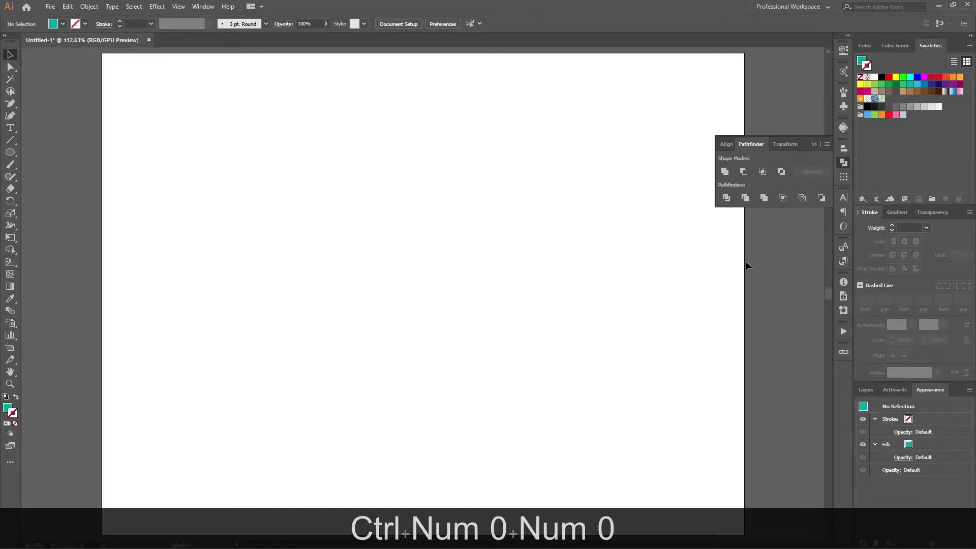
left_click(844, 161)
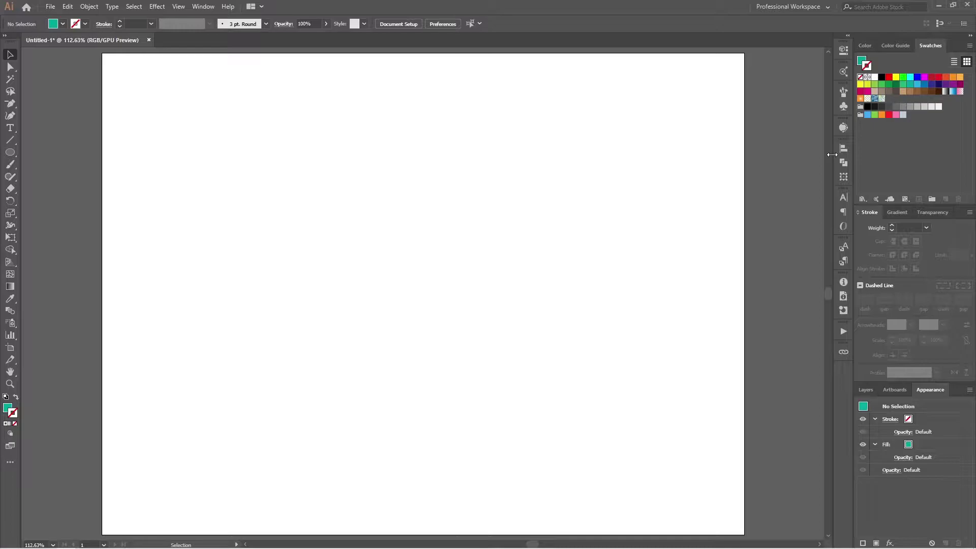
left_click(9, 127)
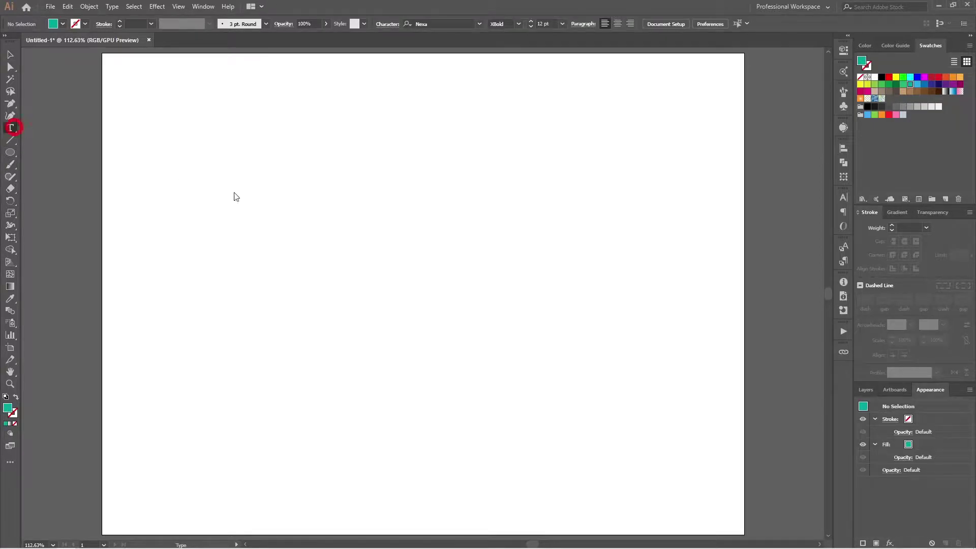
left_click(365, 241)
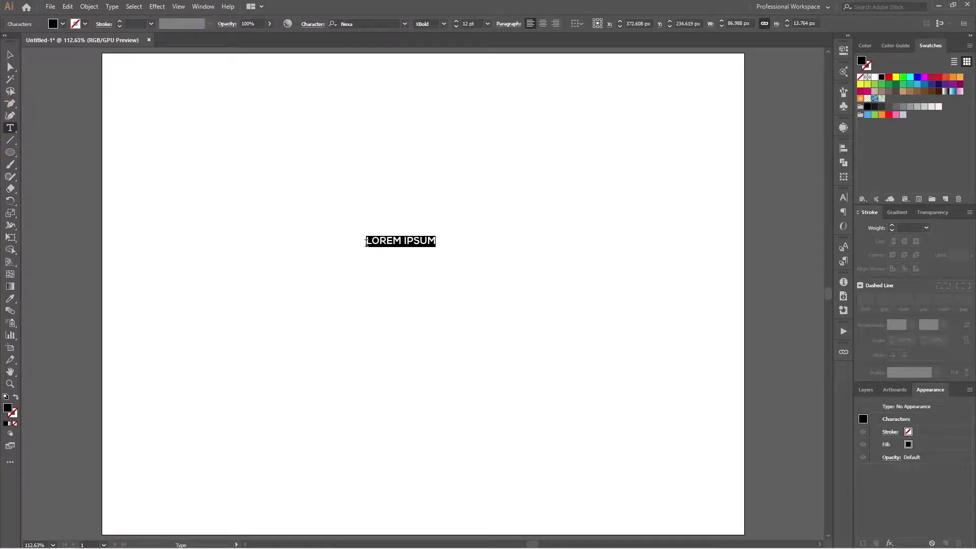
key("shift")
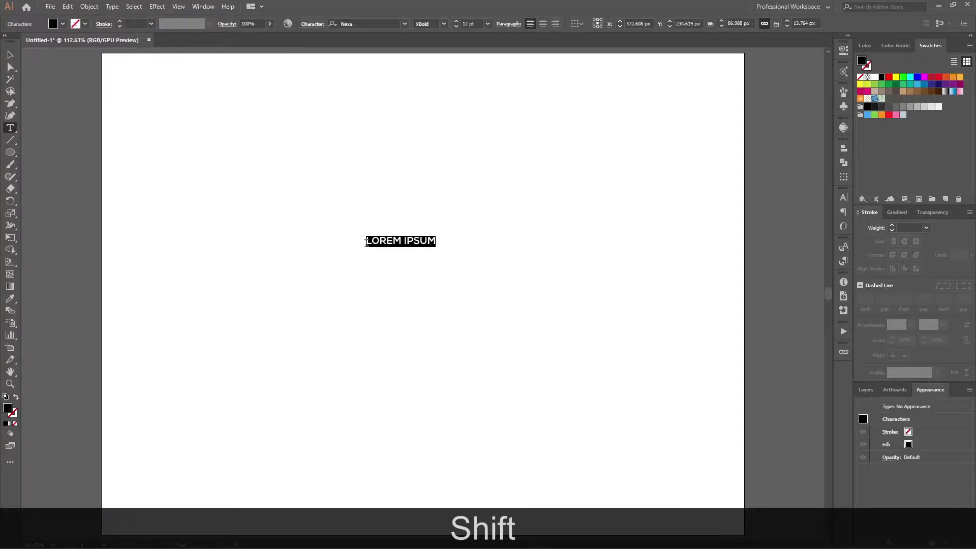
type("MOBILE")
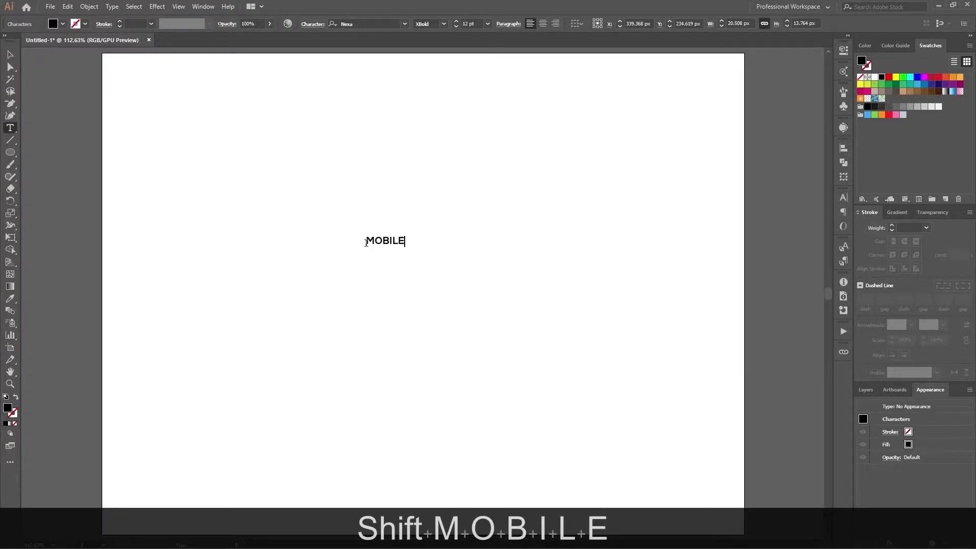
- Enlarge the MOBILE text proportionally to about 392 px wide
left_click(10, 54)
key("shift+alt")
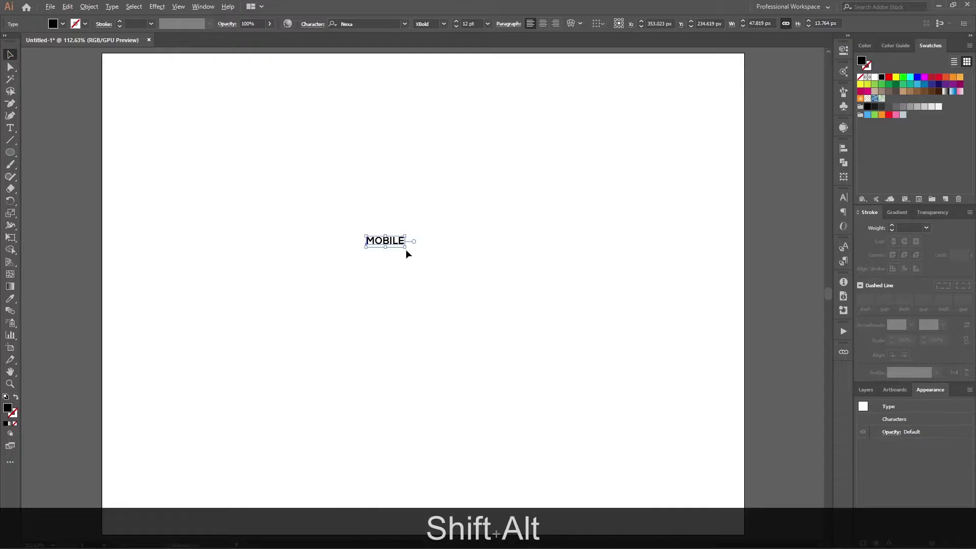
left_click_drag(404, 246, 548, 356)
left_click(496, 341)
left_click(442, 252)
- Place a copy of the MOBILE text near the artboard's upper edge and convert the lower one to outlines
left_click_drag(428, 264, 434, 112)
left_click(436, 163)
left_click_drag(425, 248, 444, 266)
key("ctrl+shift+o")
key("ctrl+shift+o")
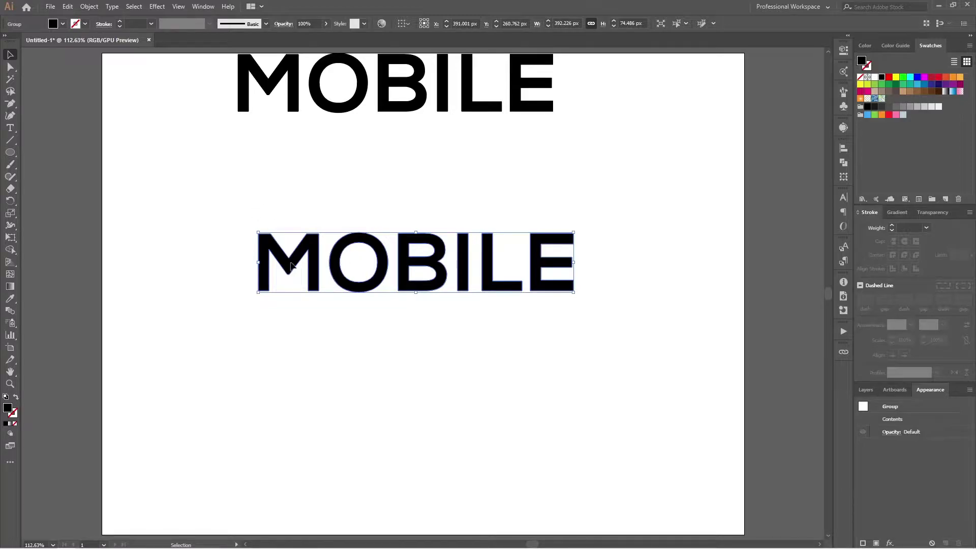
- Draw a black rectangle about 49 × 70 px between the M and the O of the outlined word
left_click(179, 371)
key("m")
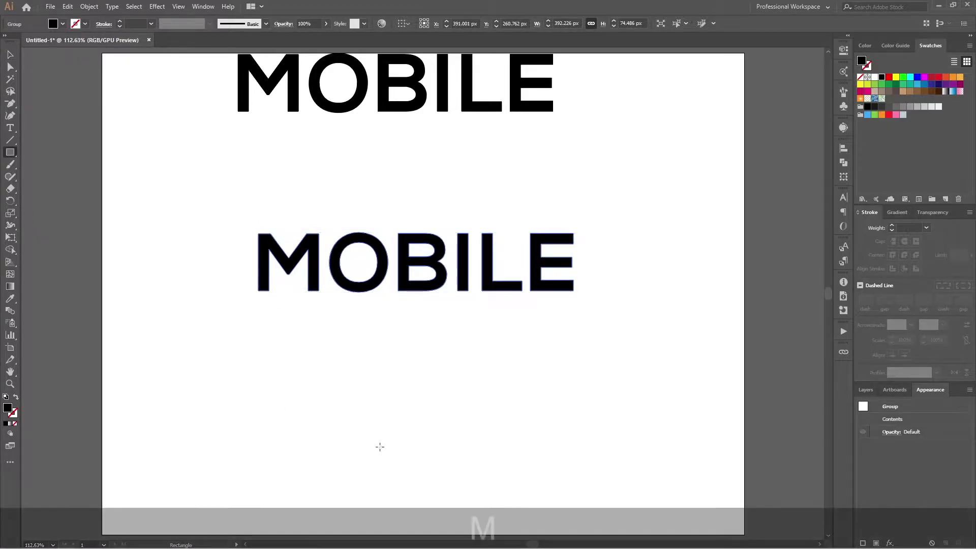
left_click_drag(289, 362, 362, 438)
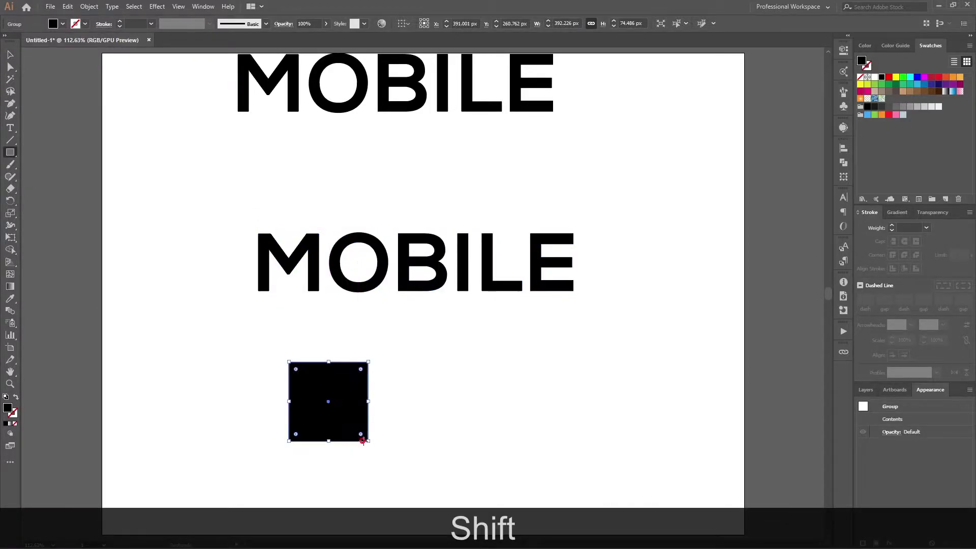
key("ctrl+shift+z")
scroll(315, 233, "up", 5)
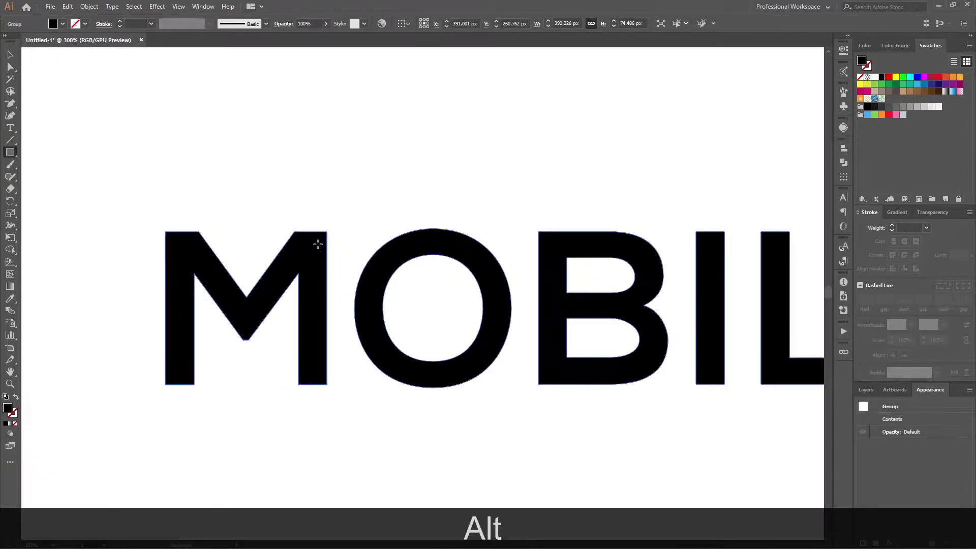
left_click_drag(313, 231, 370, 385)
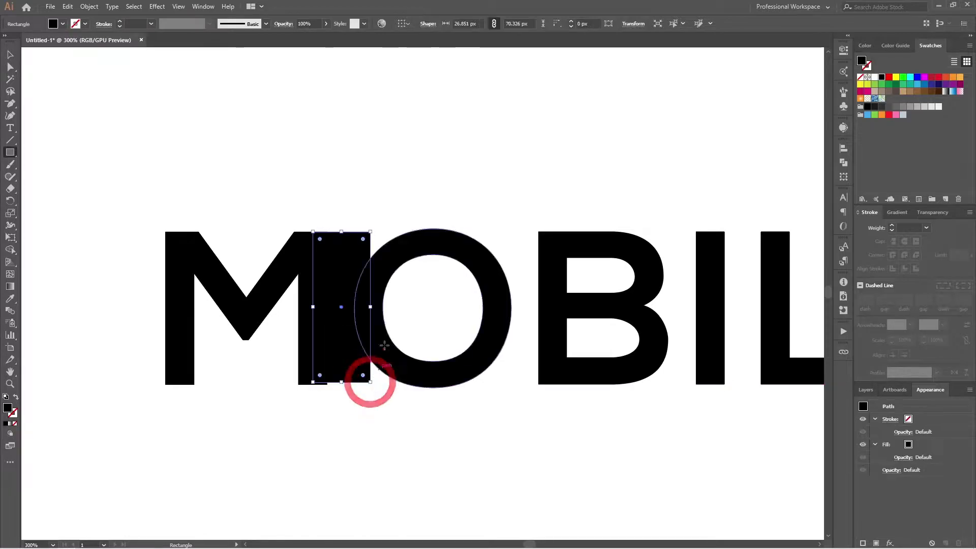
left_click_drag(370, 307, 363, 346)
- Ungroup the outlined MOBILE word into separate letters
key("v")
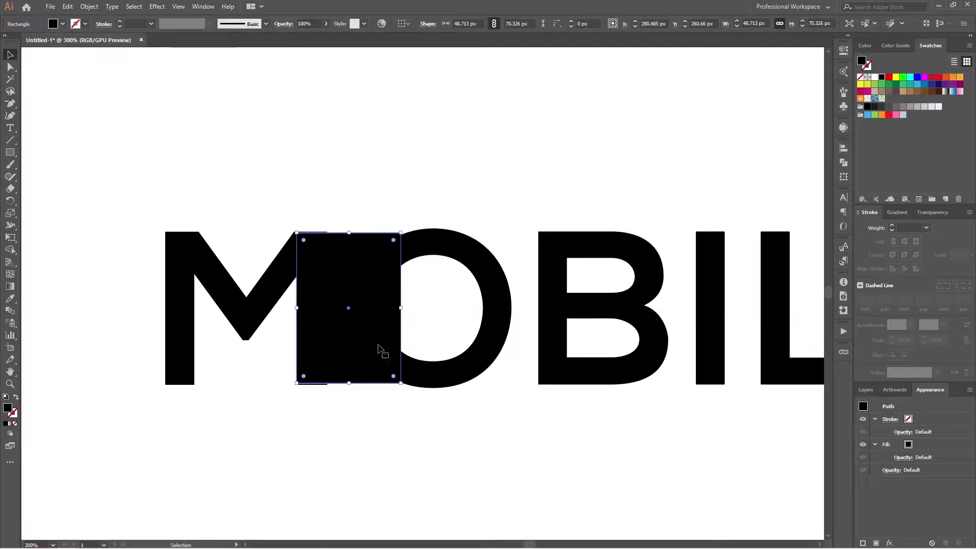
left_click(433, 367, "shift")
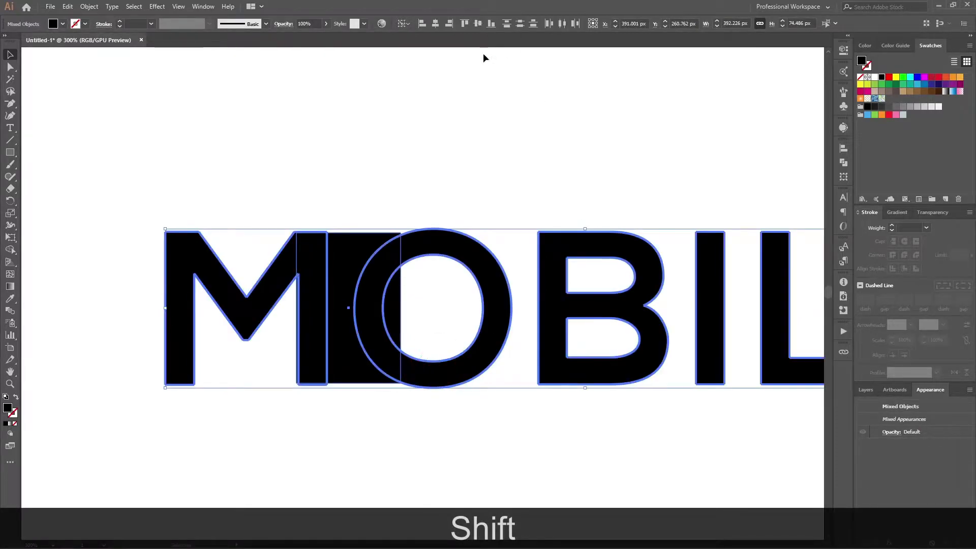
right_click(475, 270)
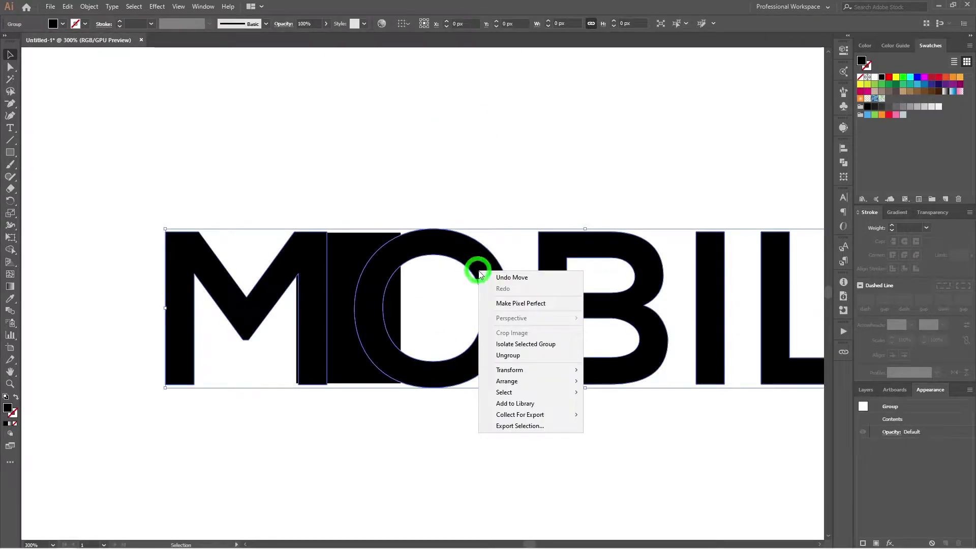
left_click(524, 356)
left_click(463, 438)
- Centre the rectangle horizontally and vertically on the letter O, using the O as the key object
left_click_drag(387, 198, 448, 269)
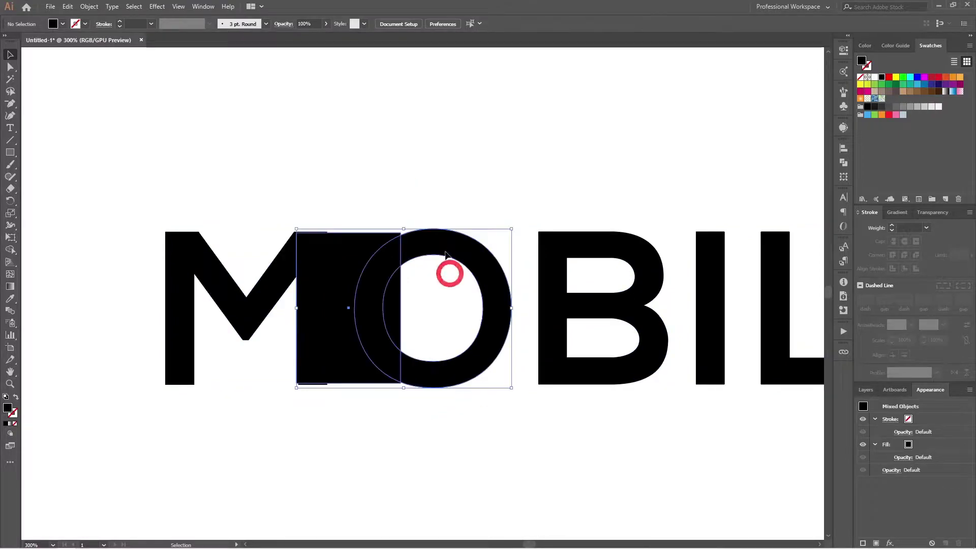
left_click(442, 244)
left_click(435, 23)
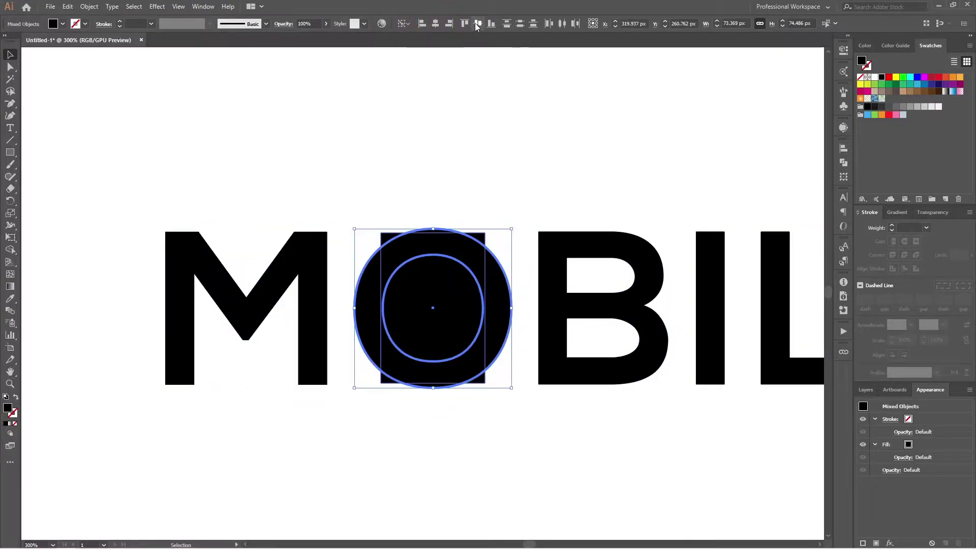
left_click(500, 133)
- Resize the rectangle symmetrically to about 71 px high to match the M and B, and delete the letter O
left_click(447, 246)
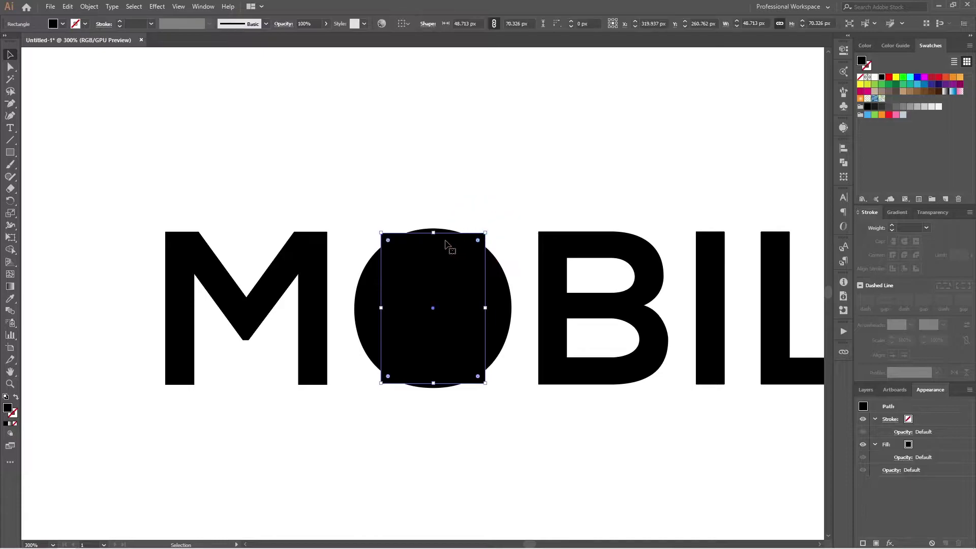
scroll(454, 272, "up", 1)
left_click_drag(426, 219, 426, 214)
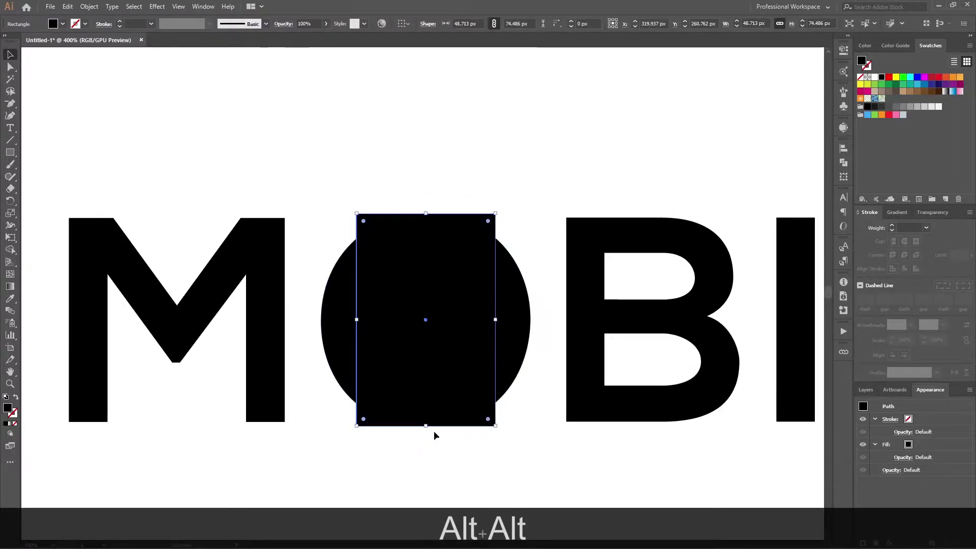
left_click_drag(426, 426, 427, 421)
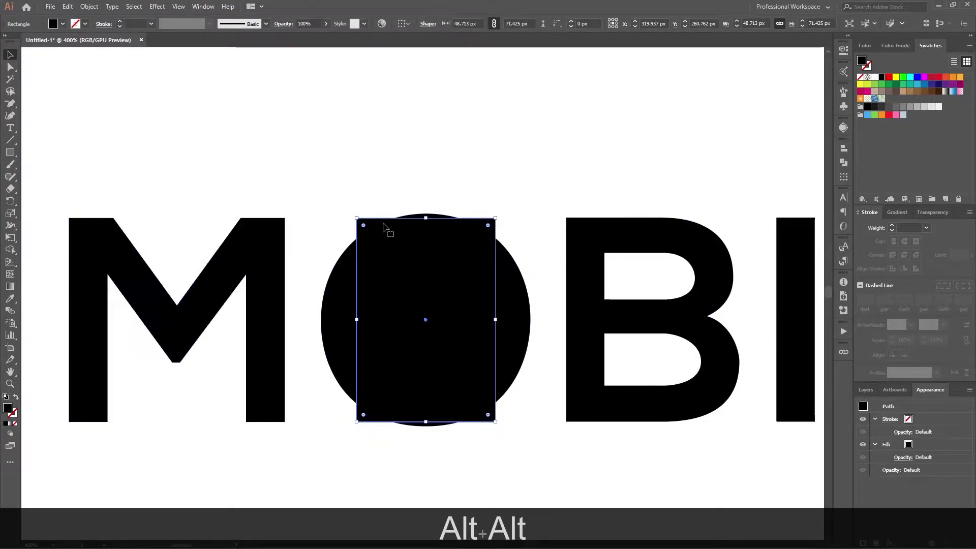
left_click(527, 341)
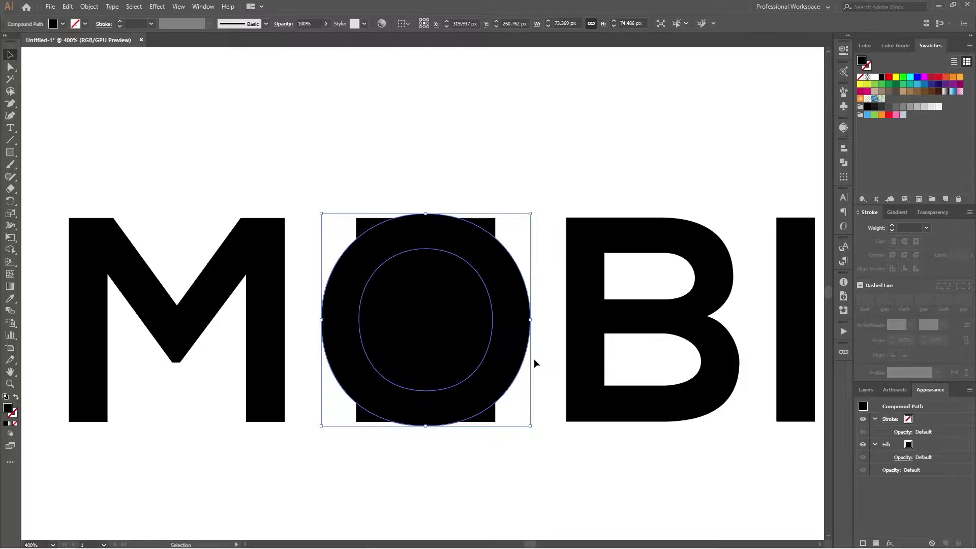
key("Delete")
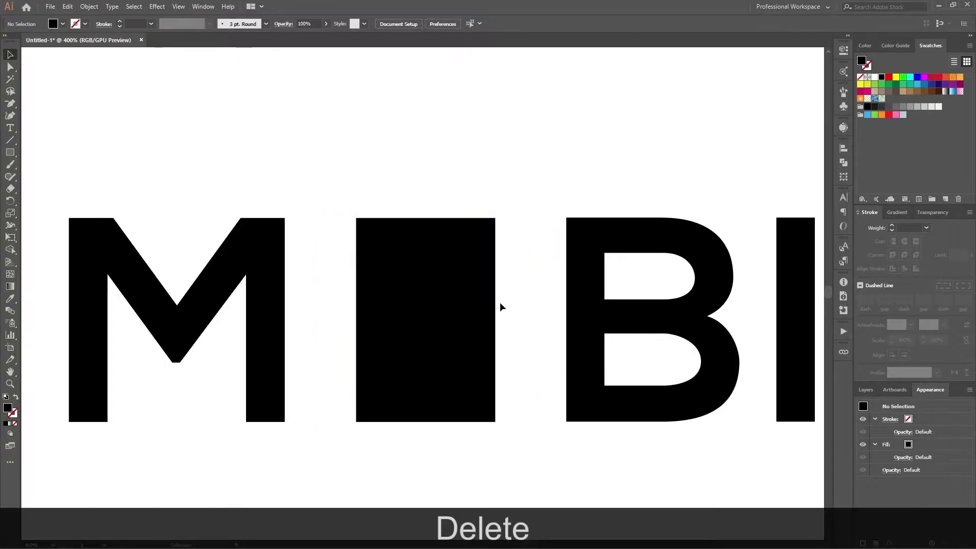
- Round all four corners of the rectangle to a radius of about 3 px
left_click(471, 318)
scroll(499, 237, "up", 1)
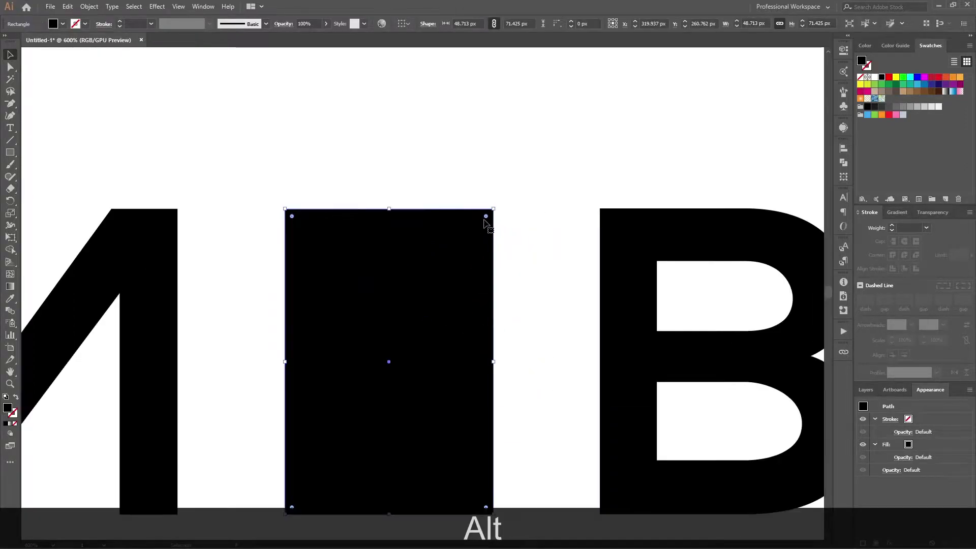
left_click_drag(485, 216, 483, 222)
left_click(534, 249)
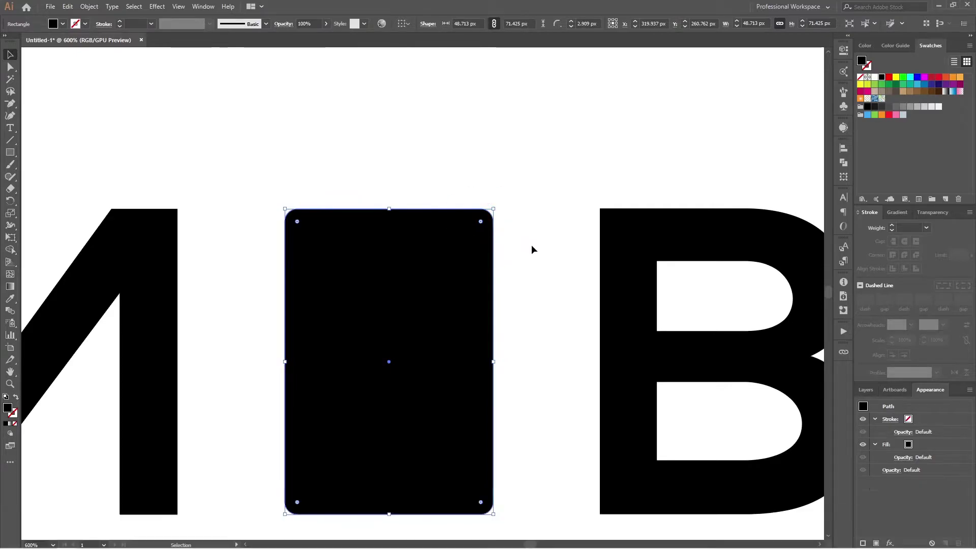
- Draw a circle about 4.9 px in diameter centred near the rounded rectangle's lower edge and fill it white
scroll(507, 330, "down", 1)
scroll(376, 380, "up", 1)
scroll(376, 380, "down", 2)
scroll(376, 380, "up", 1)
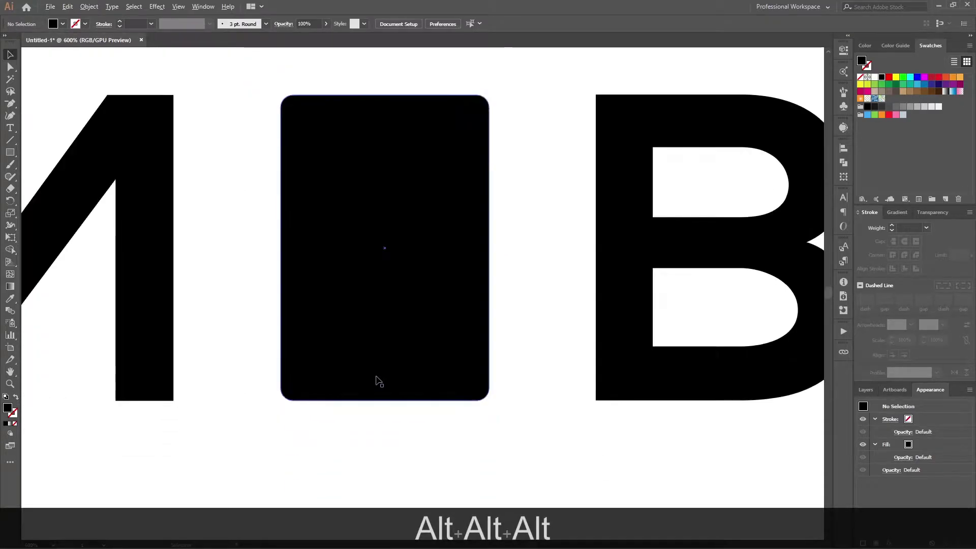
key("l")
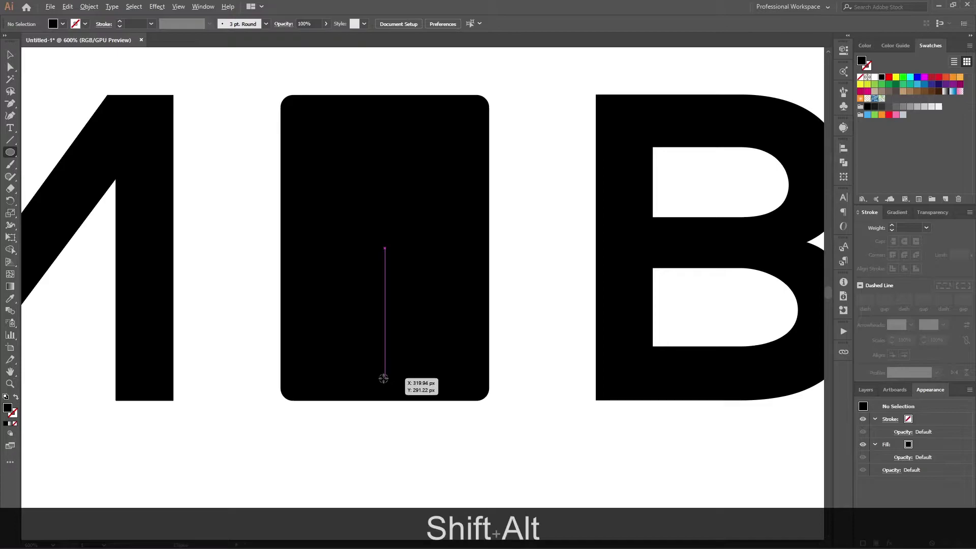
left_click_drag(385, 378, 396, 388)
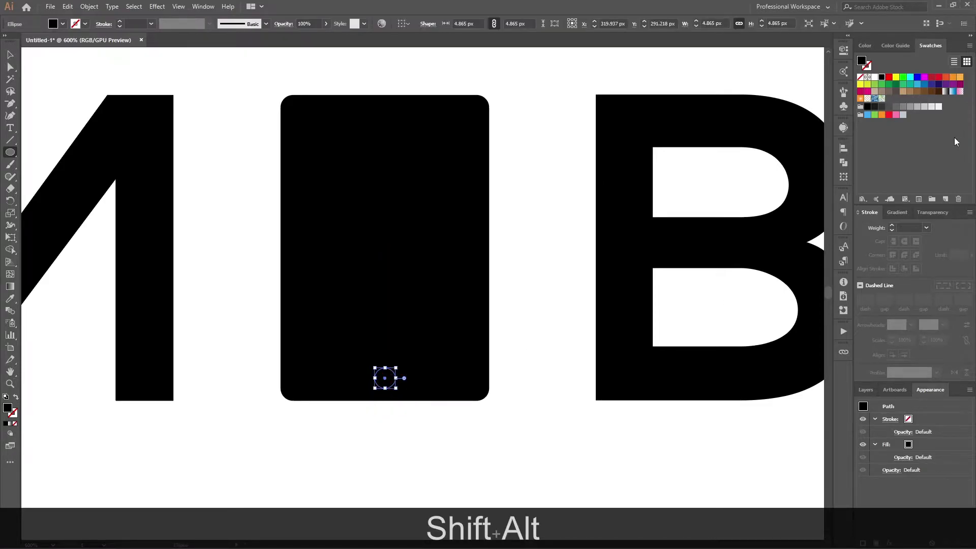
left_click(882, 77)
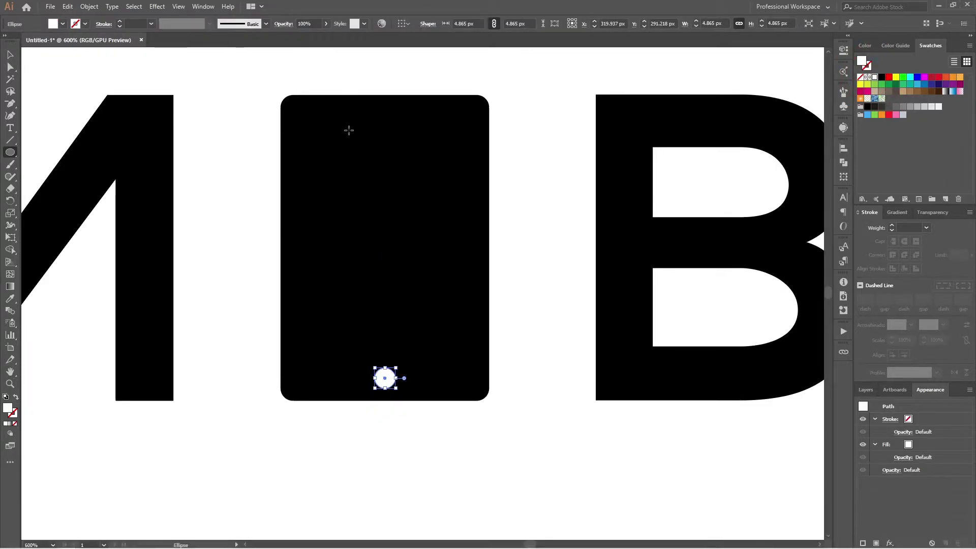
- Draw a thin white bar about 32 × 1.8 px near the phone body's upper edge and fully round its ends
key("m")
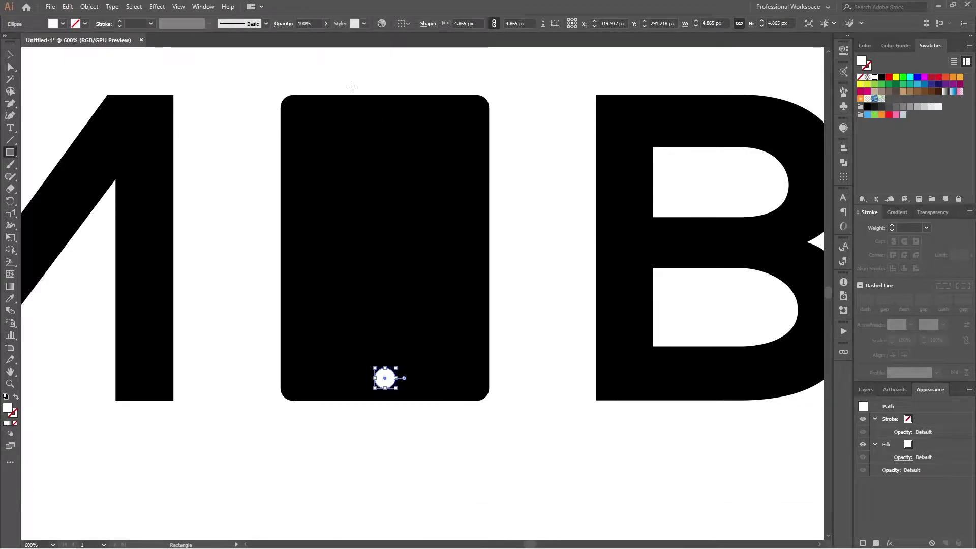
left_click_drag(322, 104, 460, 111)
scroll(460, 112, "up", 6)
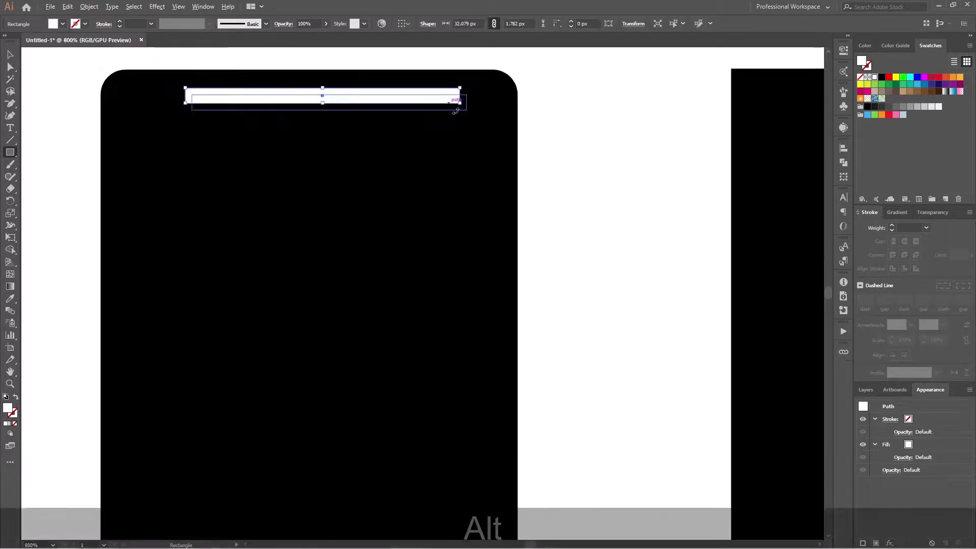
scroll(459, 87, "up", 2)
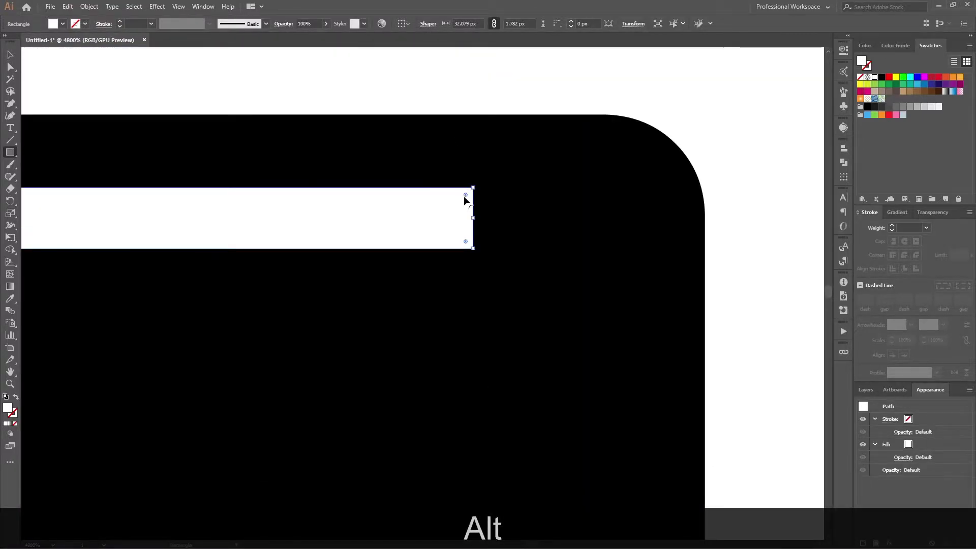
left_click_drag(465, 195, 232, 231)
- Draw a large white screen rectangle on the phone body between the speaker bar and the home button
scroll(261, 257, "down", 6)
left_click_drag(242, 305, 373, 213)
left_click_drag(263, 176, 433, 396)
- Centre the bar, screen and home button horizontally on the black phone body, using the body as the key object
key("v")
left_click(483, 272)
left_click_drag(351, 376, 279, 520)
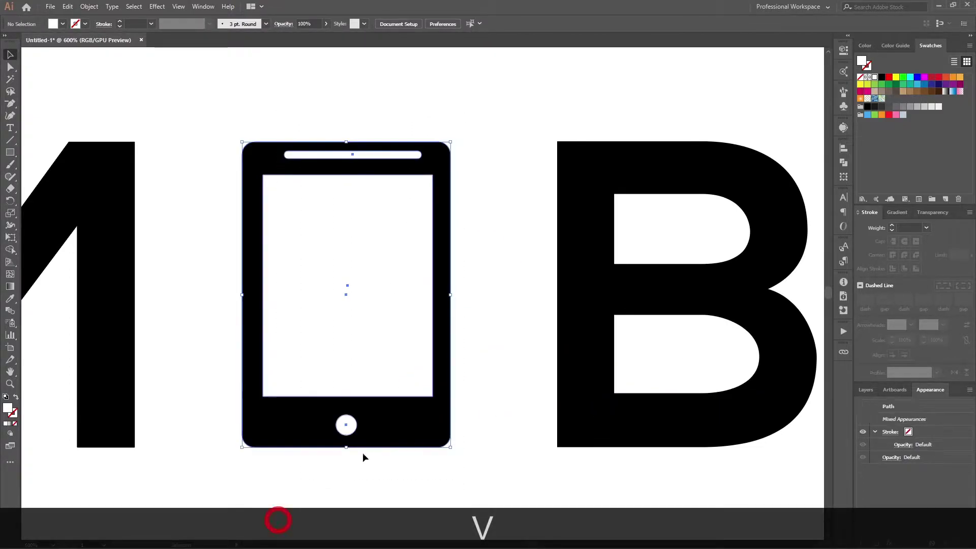
left_click(400, 435)
left_click(435, 23)
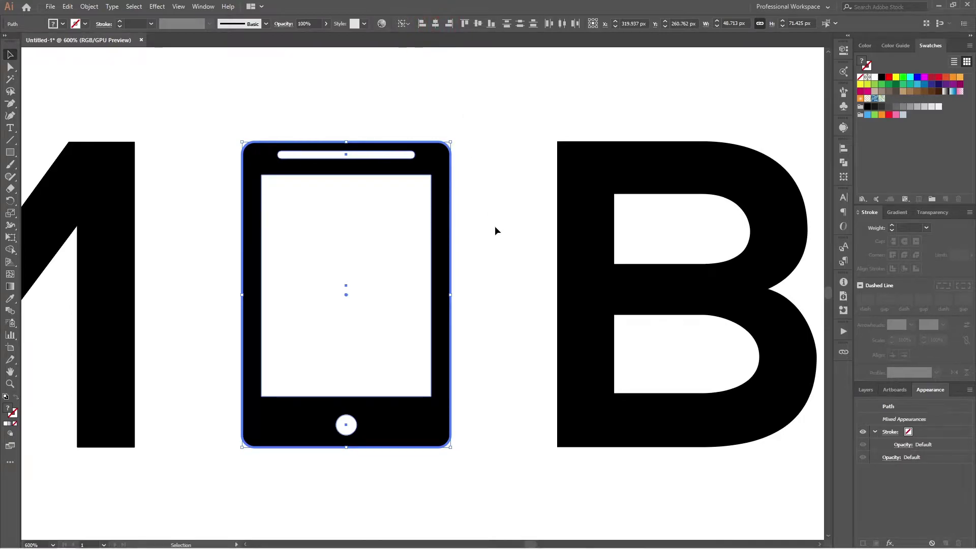
left_click(503, 277)
- Subtract the speaker bar, screen and home button from the black phone body with Pathfinder's Minus Front
scroll(489, 304, "down", 4)
scroll(489, 304, "right", 2)
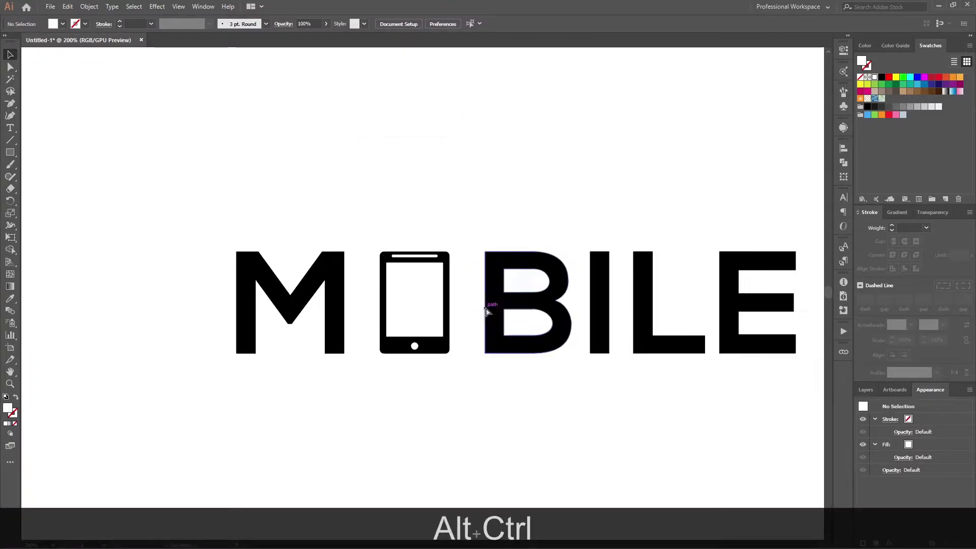
left_click_drag(457, 200, 391, 401)
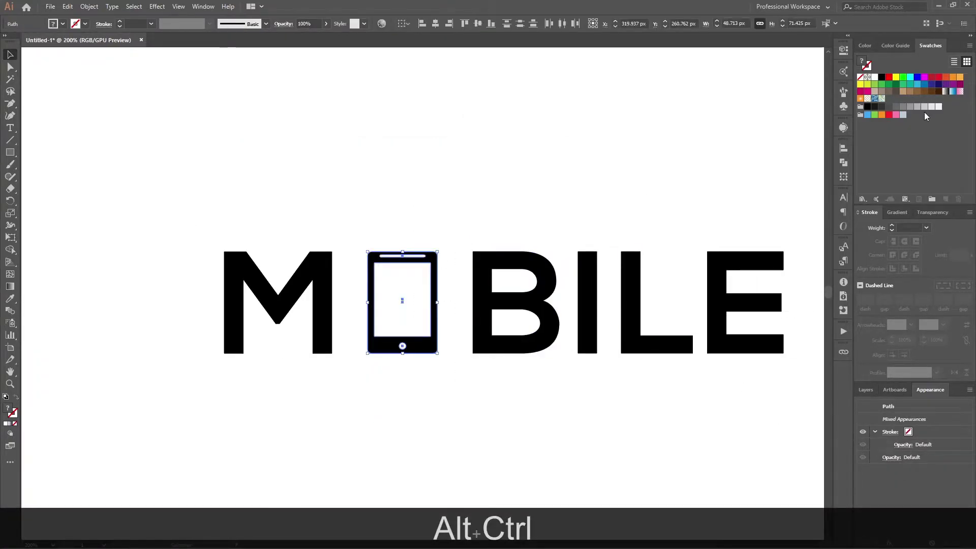
left_click(844, 162)
left_click(742, 171)
left_click(519, 159)
- Group the phone icon with the letters of the MOBILE wordmark and move the group above the artboard
scroll(407, 300, "down", 2)
scroll(412, 294, "right", 1)
left_click_drag(600, 268, 127, 406)
key("ctrl+g")
left_click_drag(437, 301, 419, 72)
- Move the editable MOBILE text down onto the artboard and replace its wording with LOVE
scroll(400, 188, "up", 2)
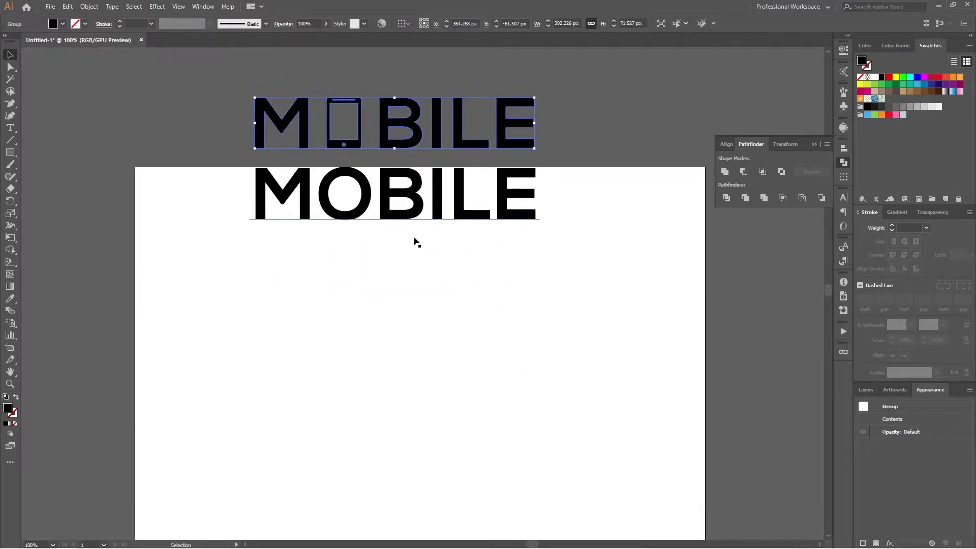
left_click(337, 192)
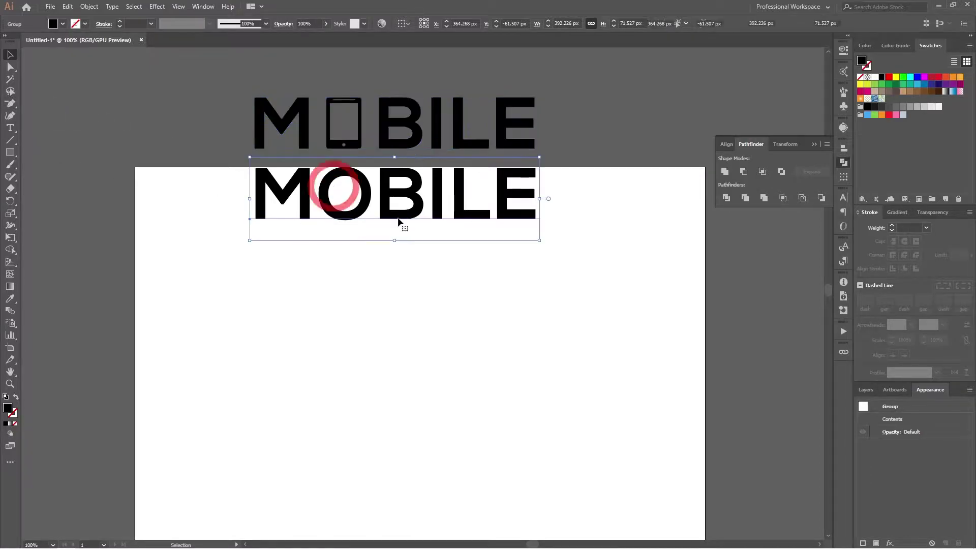
left_click_drag(386, 208, 417, 299)
left_click(417, 299)
key("ctrl+a")
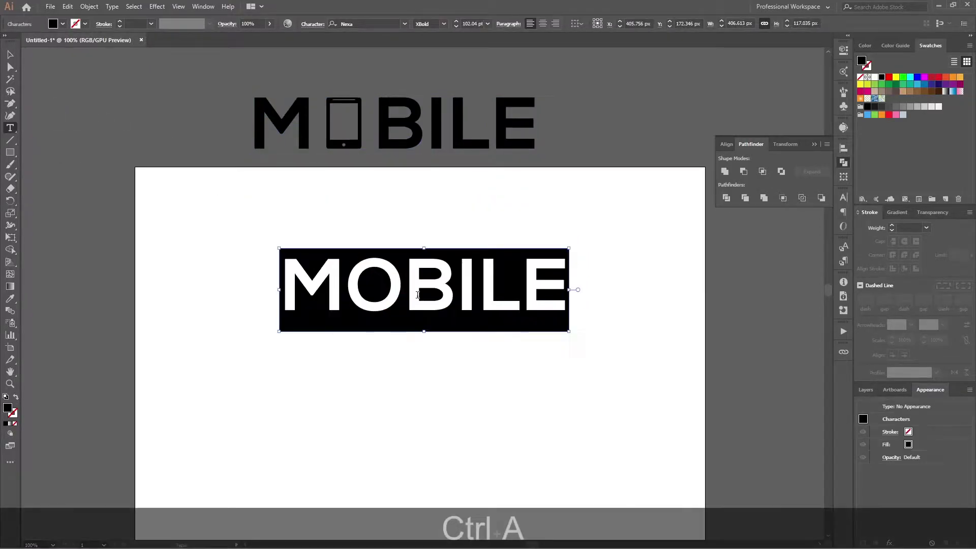
type("LOVE")
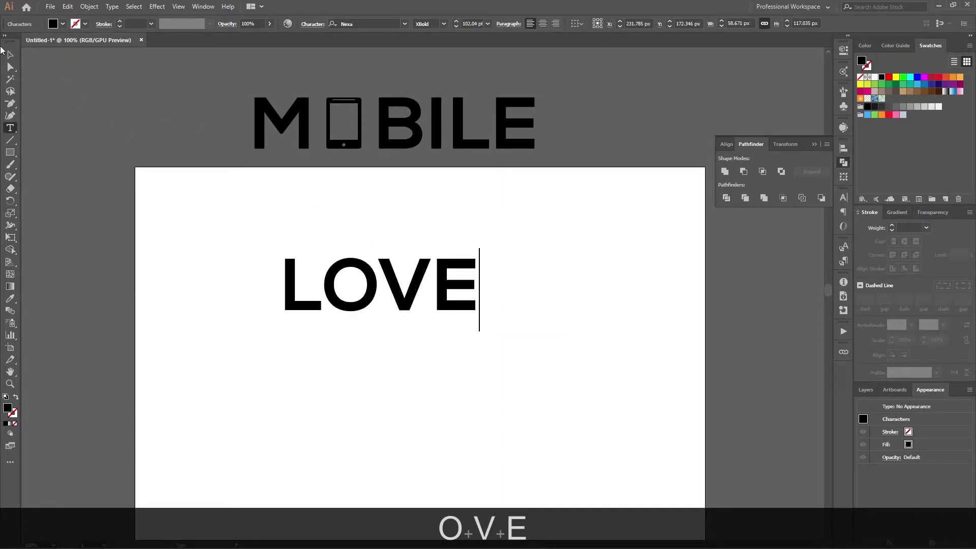
- Place a copy of the LOVE text beside the MOBILE wordmark and convert the original on the artboard to outlines
left_click(10, 54)
left_click_drag(373, 282, 118, 119)
left_click(370, 296)
key("ctrl+shift+o")
key("ctrl+shift+o")
key("ctrl+shift+o")
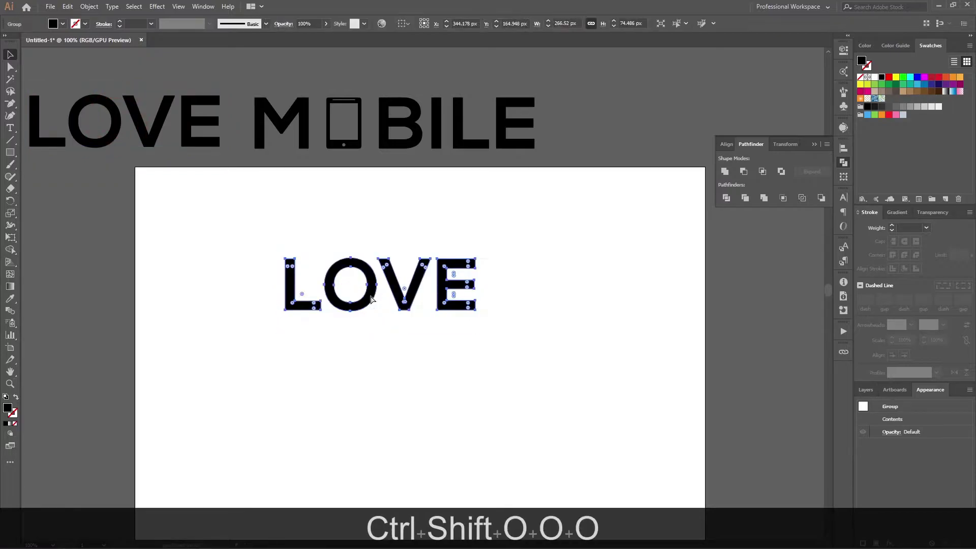
left_click(419, 394)
scroll(355, 344, "up", 2)
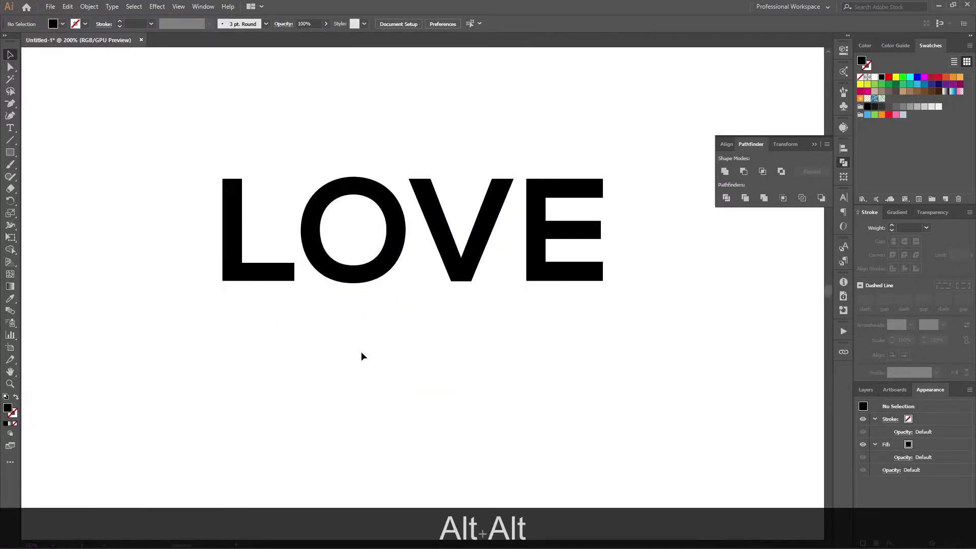
left_click_drag(389, 276, 416, 264)
left_click(405, 362)
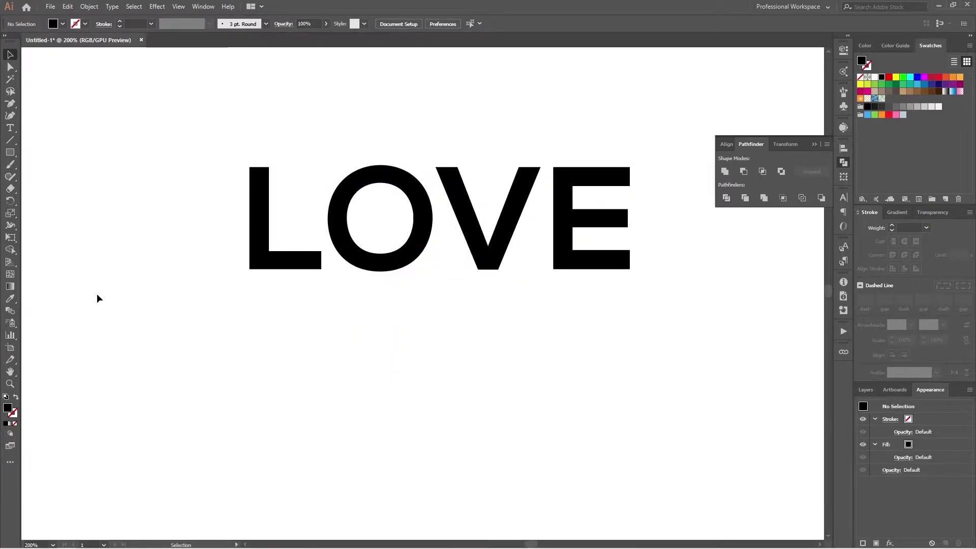
- Draw a square about 88 px wide below LOVE and give it a 1 pt black stroke with no fill
left_click(11, 154)
left_click_drag(293, 382, 418, 471)
scroll(416, 443, "down", 1)
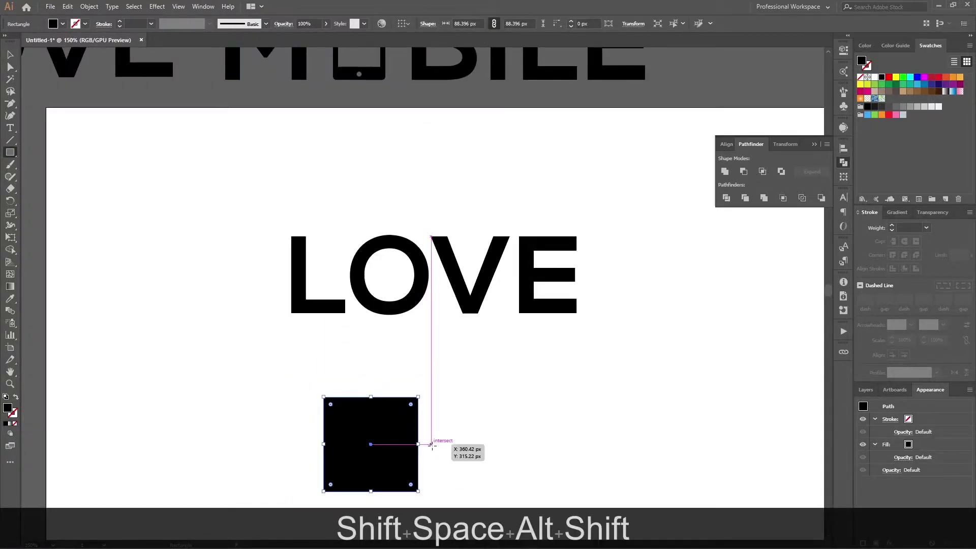
key("shift+x")
scroll(436, 453, "up", 2)
mouse_move(453, 470)
left_mouse_down()
mouse_move(446, 337)
mouse_move(435, 318)
left_mouse_up()
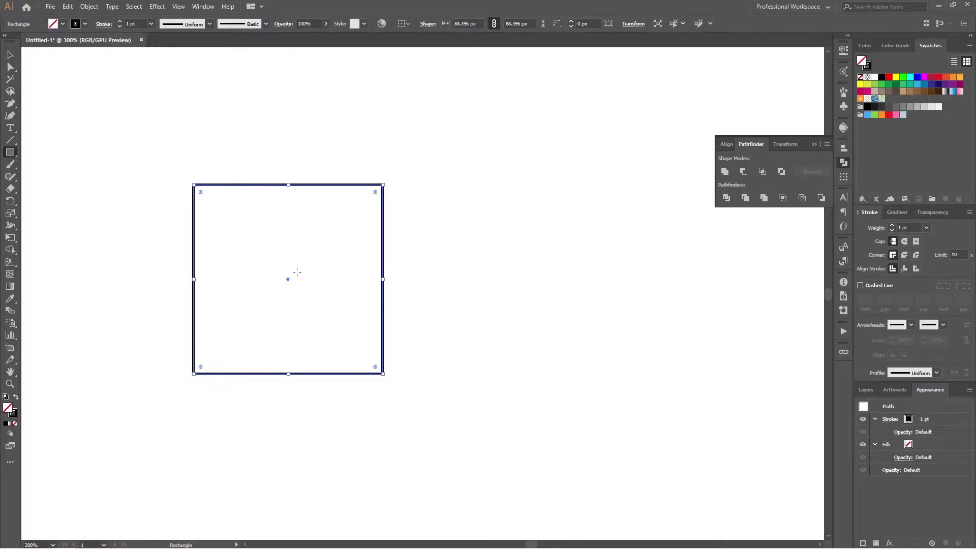
- Draw a circle about 88 px in diameter from the square's centre so it touches all four sides
key("l")
left_click(427, 263, "ctrl")
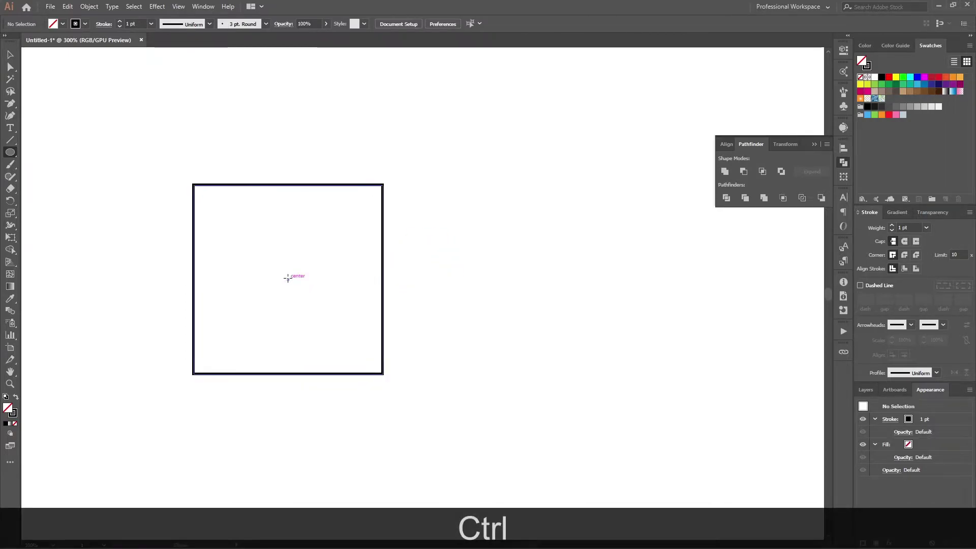
left_click_drag(288, 279, 374, 373)
- Copy the circle onto the midpoint of the square's right edge and move the original up to the midpoint of its top edge
key("v")
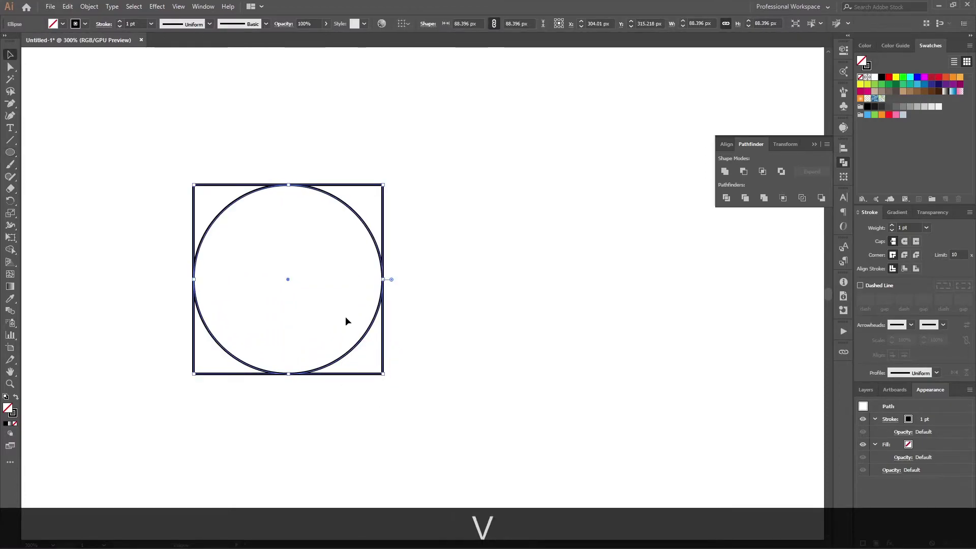
left_click_drag(350, 354, 446, 355)
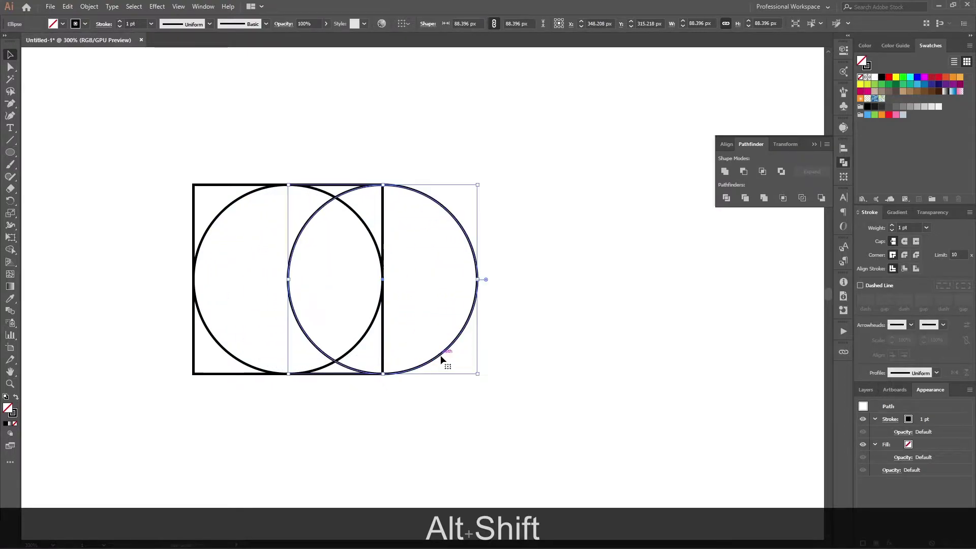
left_click(327, 367)
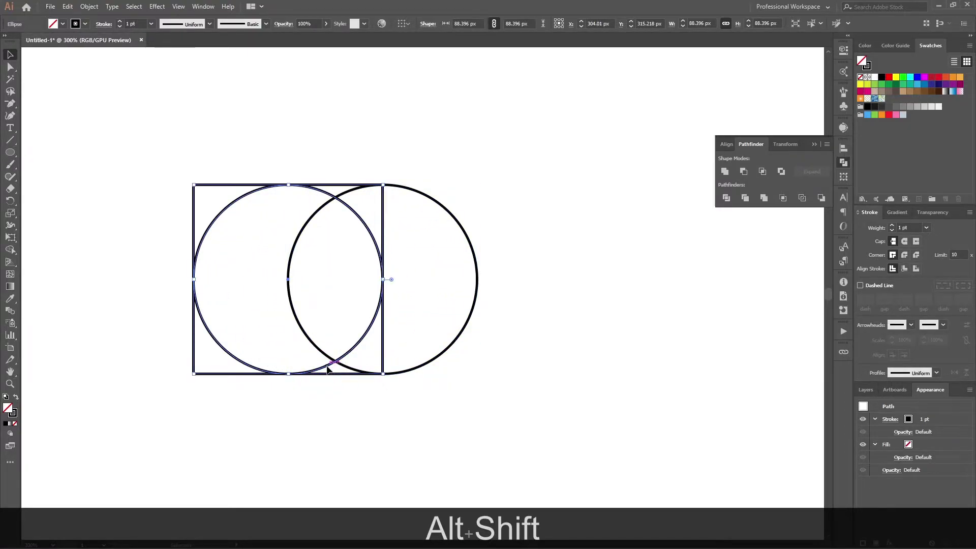
left_click(362, 282)
left_click(364, 224)
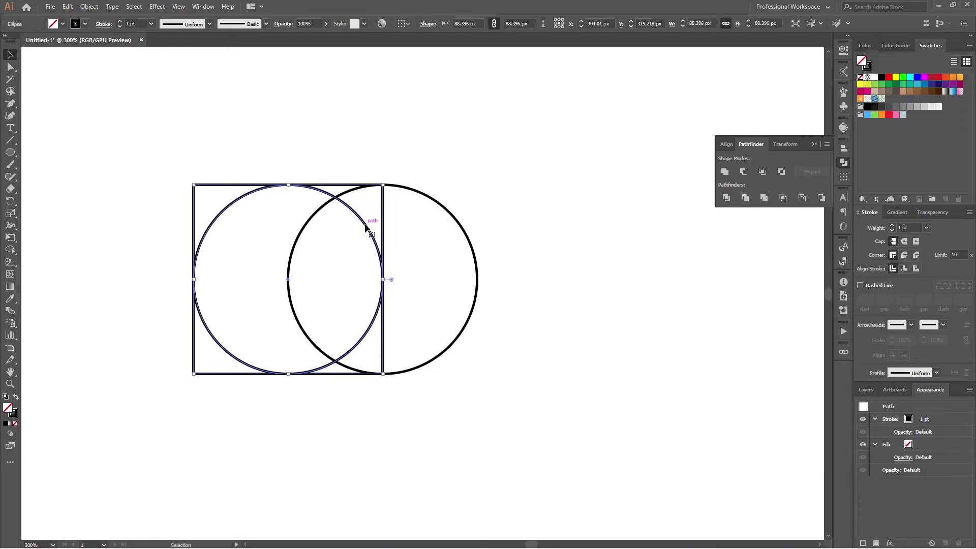
left_click(429, 281)
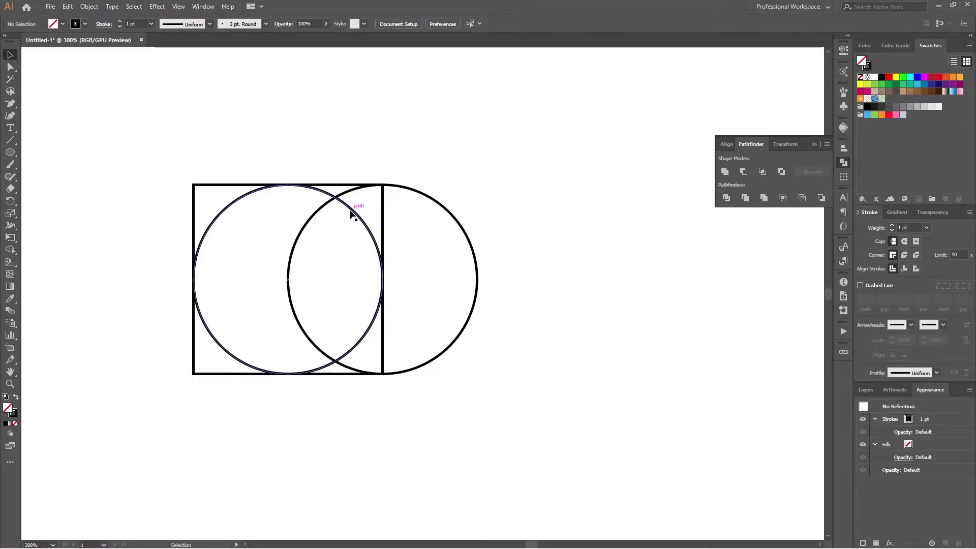
left_click_drag(350, 212, 353, 115)
- Merge the square and both circles into a single heart shape with the Shape Builder
left_click_drag(518, 155, 158, 452)
key("shift+m")
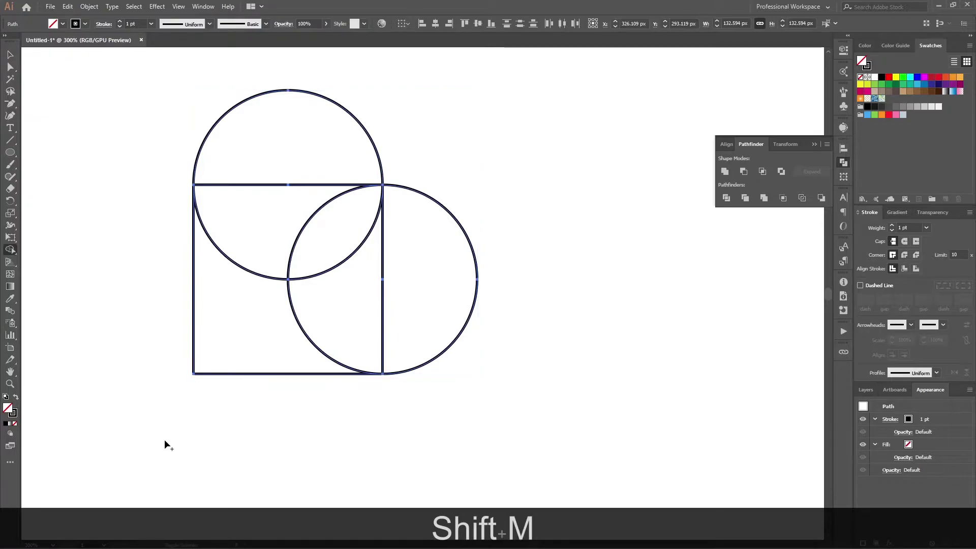
mouse_move(314, 307)
left_mouse_down()
mouse_move(251, 278)
mouse_move(281, 174)
mouse_move(375, 313)
mouse_move(432, 279)
left_mouse_up()
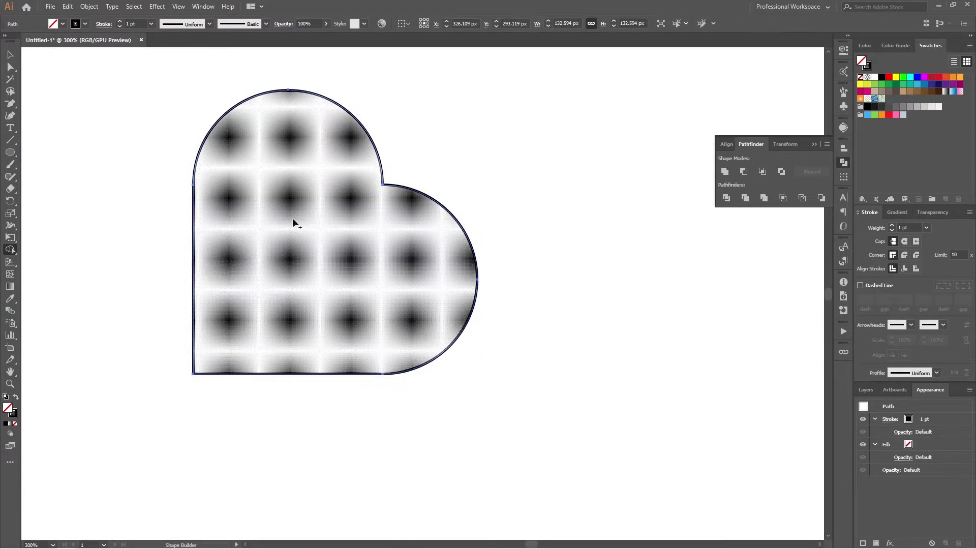
- Make the heart solid black without a stroke, then rotate it upright and place it below the letter E
left_click(10, 54)
scroll(445, 264, "down", 2)
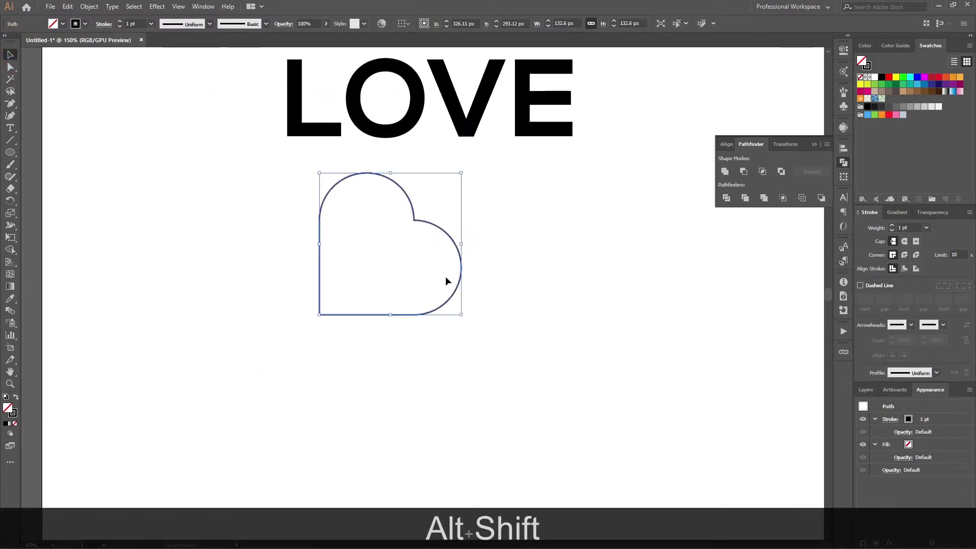
key("alt+shift+x")
left_click_drag(467, 170, 398, 159)
left_click(498, 193)
left_click_drag(410, 268, 592, 245)
left_click(49, 179)
- Draw an upright black rectangle about 51 × 131 px below the letter L and fully round its ends
key("m")
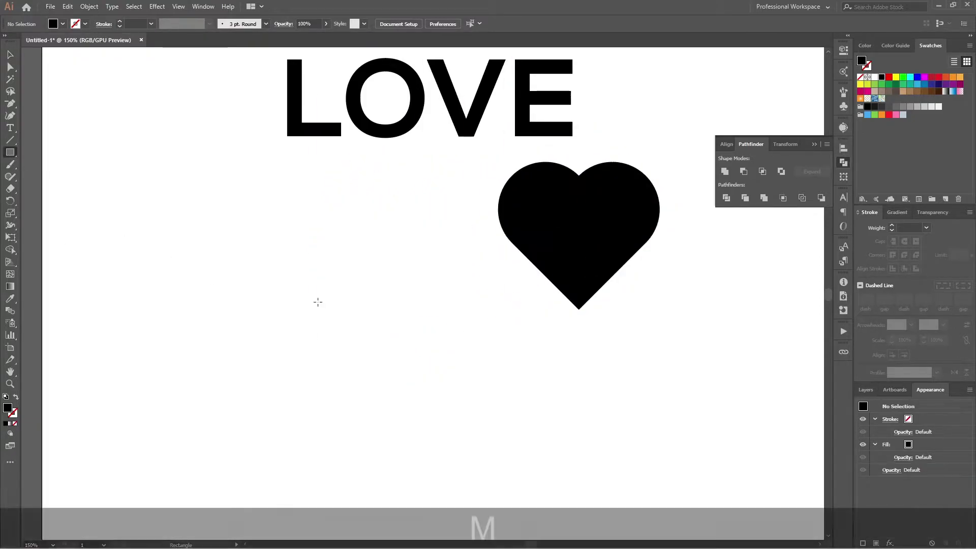
left_click_drag(248, 235, 303, 375)
left_click_drag(296, 246, 2, 4)
left_click(10, 55)
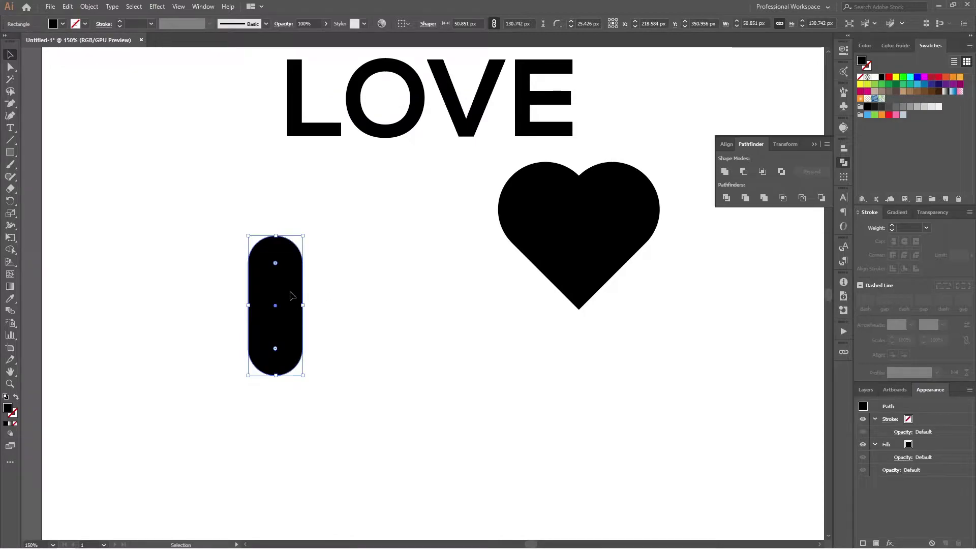
- Rotate the rounded bar 45° counterclockwise, then paste a copy in place and rotate it 90° to form a cross
left_click_drag(304, 231, 264, 218)
key("ctrl+c")
key("ctrl+f")
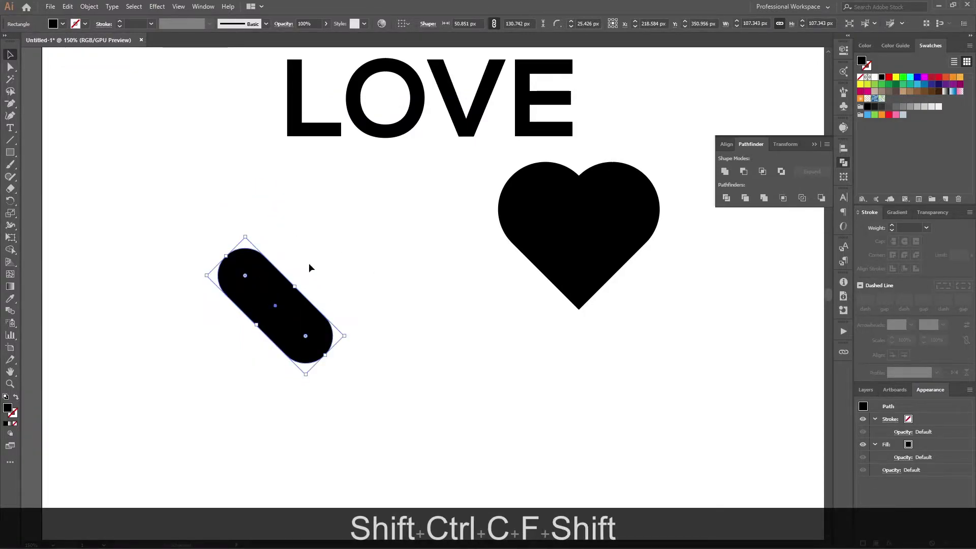
left_click_drag(244, 232, 349, 249)
- Remove the two lower ends of the crossed bars and merge the remaining areas into a heart with the Shape Builder
left_click_drag(370, 216, 142, 401)
key("shift+m")
left_click(240, 339, "alt")
left_click(305, 342, "alt")
left_click_drag(305, 279, 241, 274)
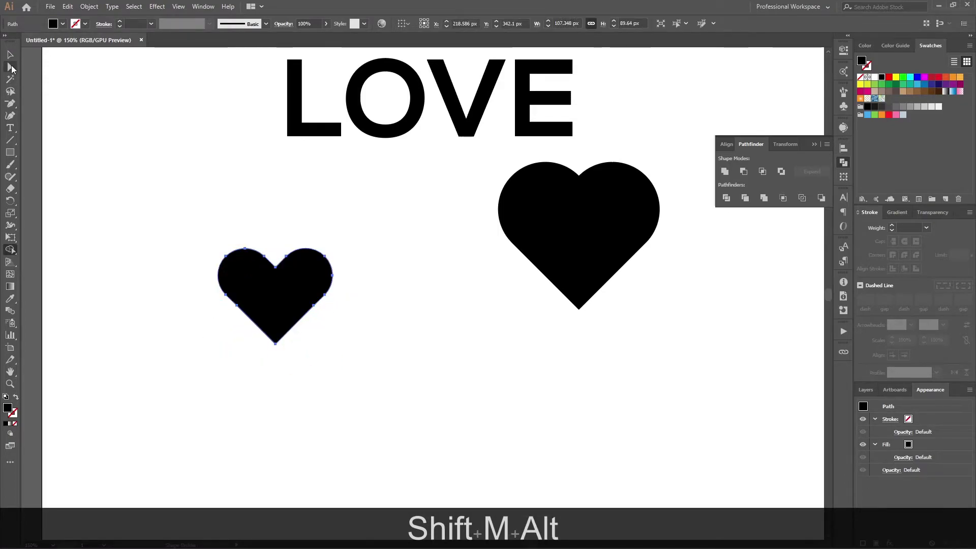
- Move the small heart to the right so it sits roughly below the letter O
left_click(11, 52)
left_click(226, 183)
left_click_drag(279, 304, 349, 300)
left_click(453, 268)
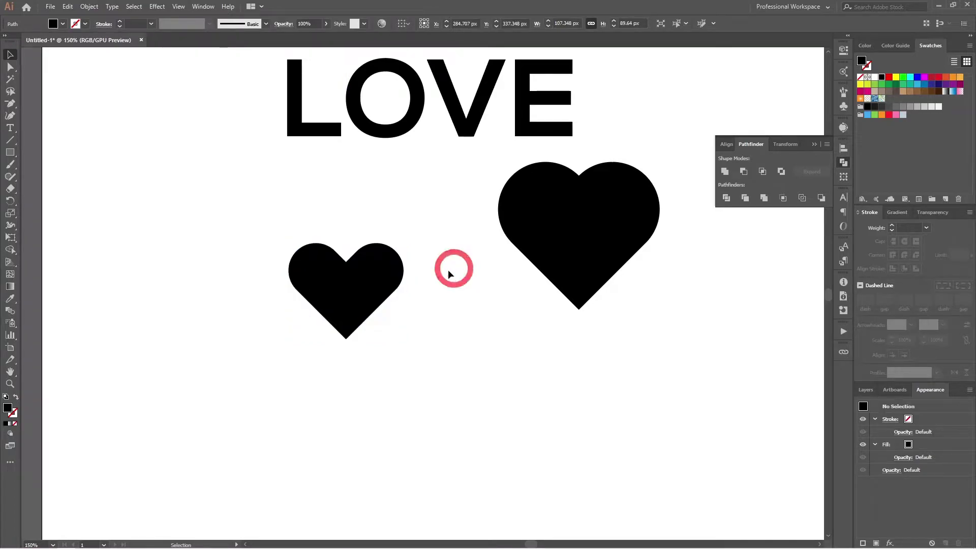
- Ungroup the outlined LOVE lettering on the artboard
scroll(372, 198, "up", 2)
left_click(376, 153)
right_click(391, 163)
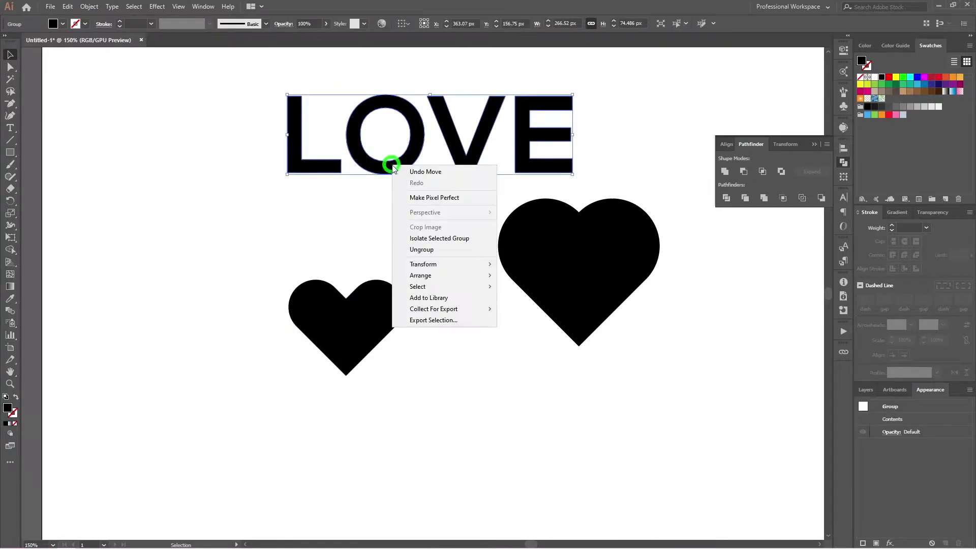
left_click(422, 253)
left_click(420, 256)
- Place the small heart over the letter O and scale it proportionally to the O's height, about 74.5 px, centring them vertically
left_click_drag(377, 333, 415, 151)
key("shift")
left_click_drag(385, 190, 386, 173)
left_click(394, 144, "shift")
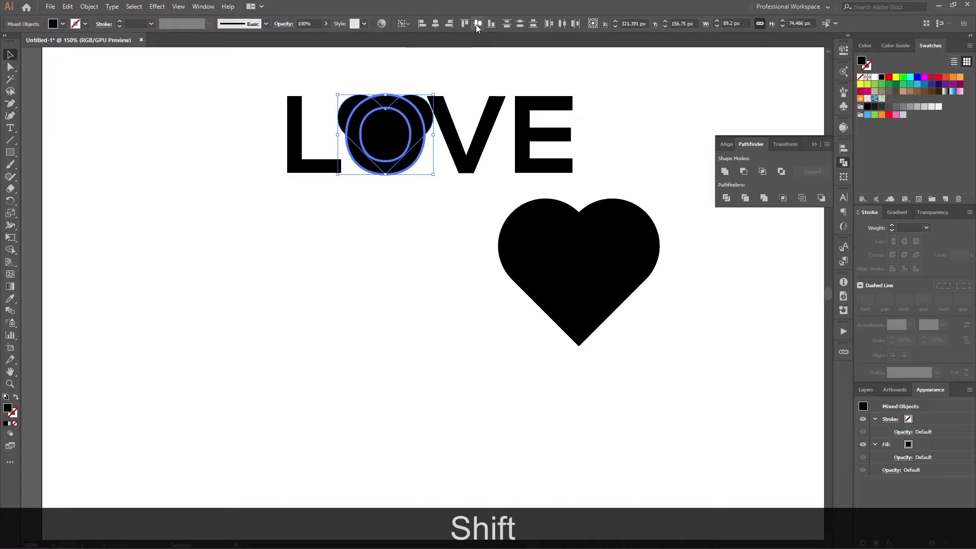
- Delete the letter O behind the heart and nudge the heart 10 px left between the L and V
left_click(388, 246)
key("Delete")
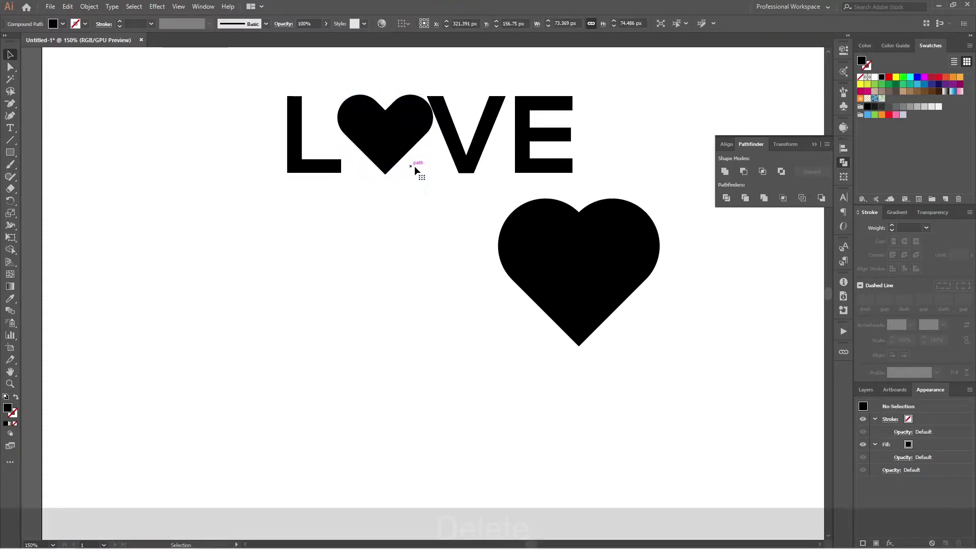
left_click(391, 138)
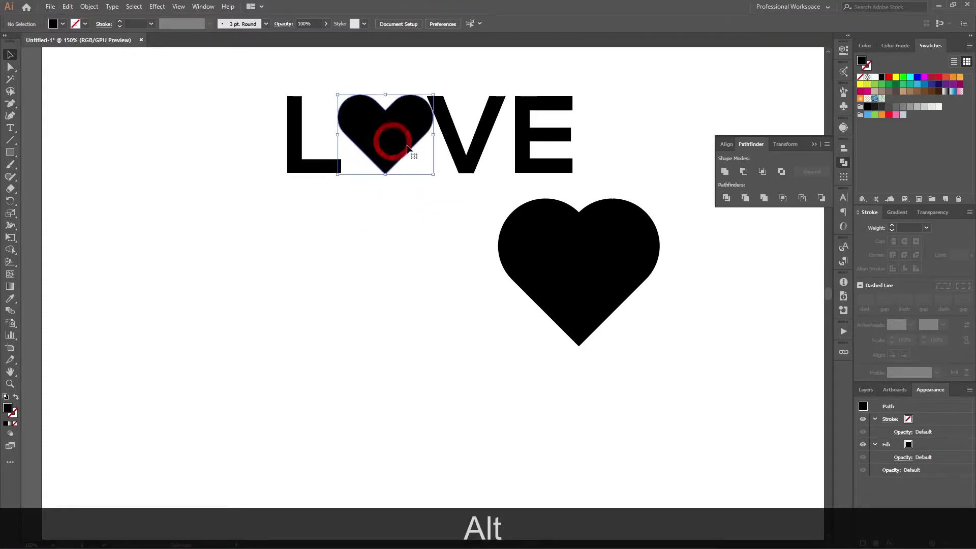
key("Left")
key("Left")
key("Left")
key("shift+Left")
key("Right")
key("Right")
key("Right")
key("Left")
key("Right")
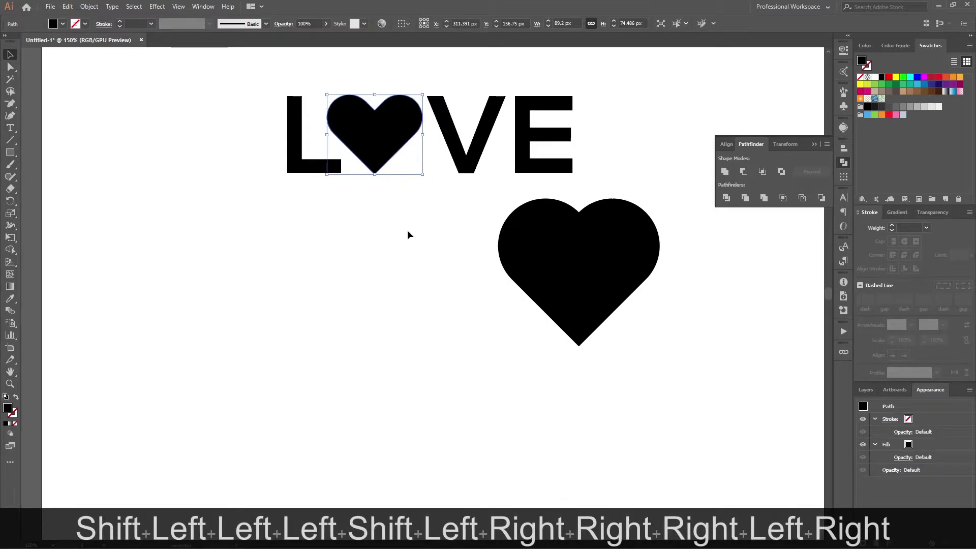
- Delete the large spare heart below the LOVE wordmark
left_click(605, 252)
key("Delete")
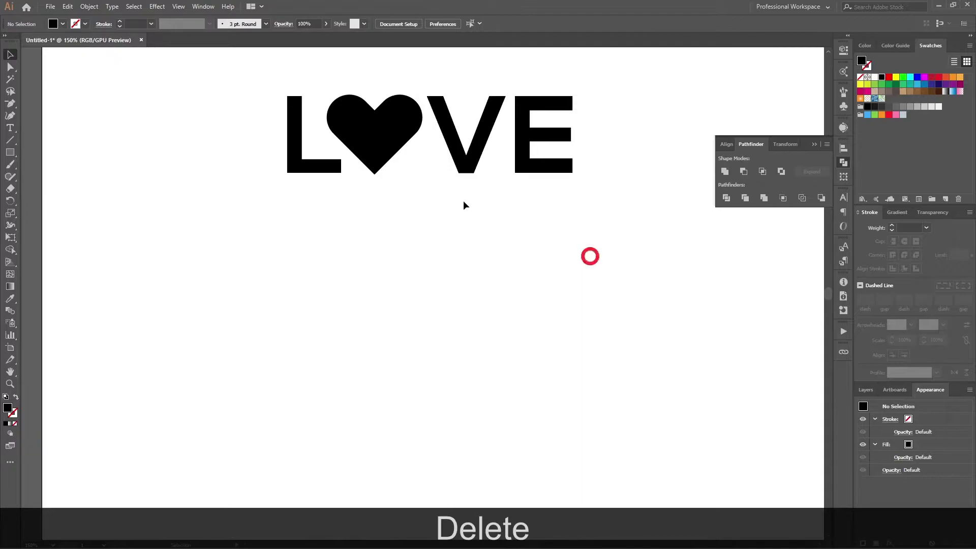
- Duplicate the whole LOVE wordmark with its heart below the original
scroll(549, 193, "up", 1)
left_click_drag(632, 105, 185, 251)
left_click_drag(396, 167, 410, 300)
left_click(398, 375)
- Turn the heart in the duplicated wordmark into a 1 pt black outline with no fill
scroll(406, 331, "up", 2)
left_click(400, 316)
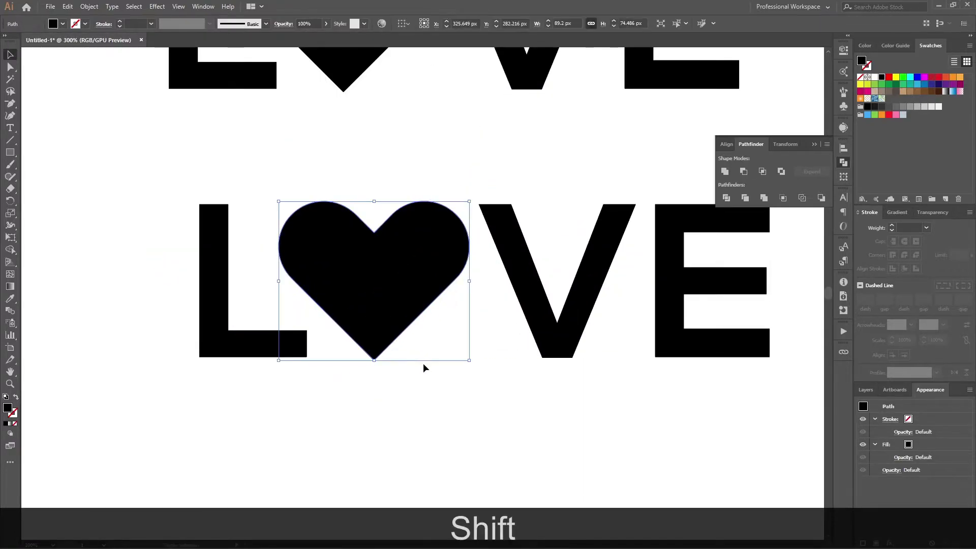
key("shift+x")
- Cut the heart outline at its bottom tip with the Scissors tool
scroll(321, 364, "up", 1)
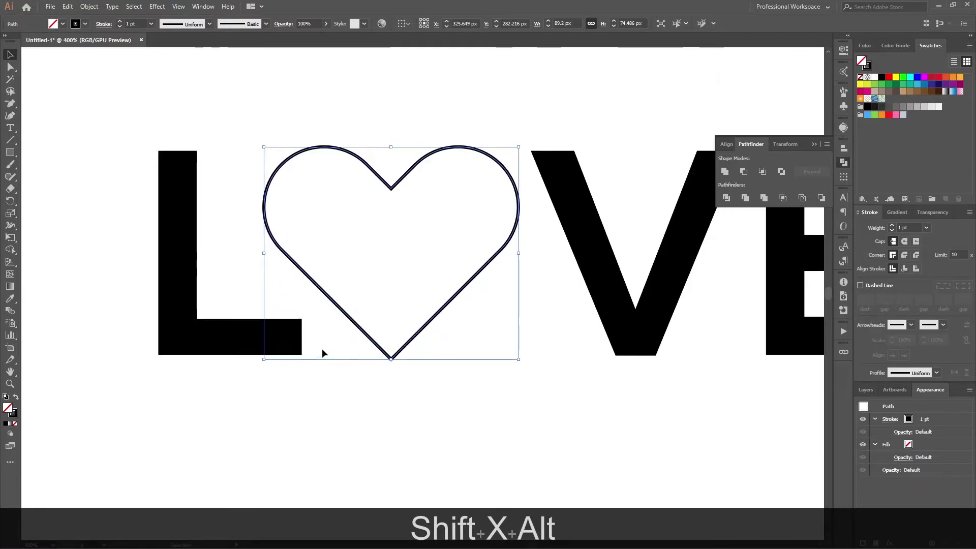
key("c")
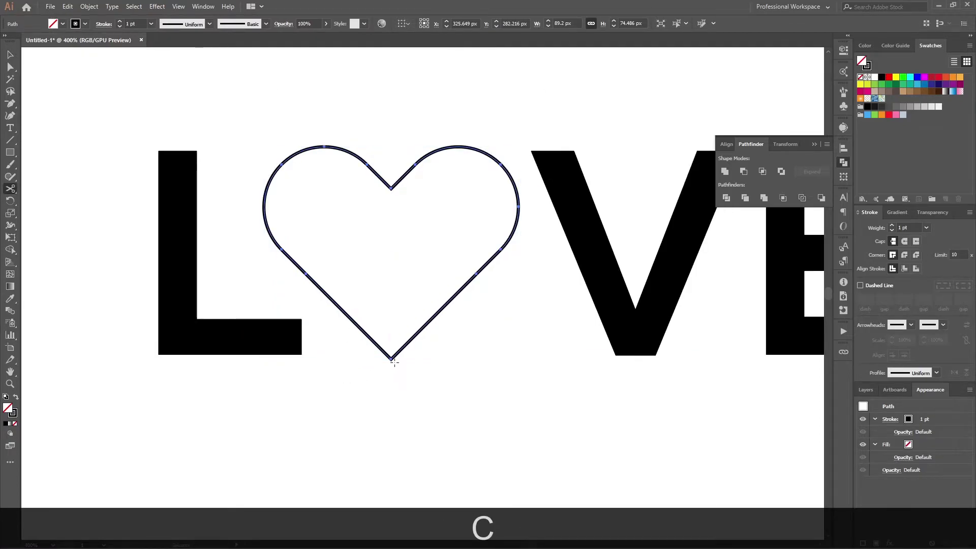
left_click(390, 358)
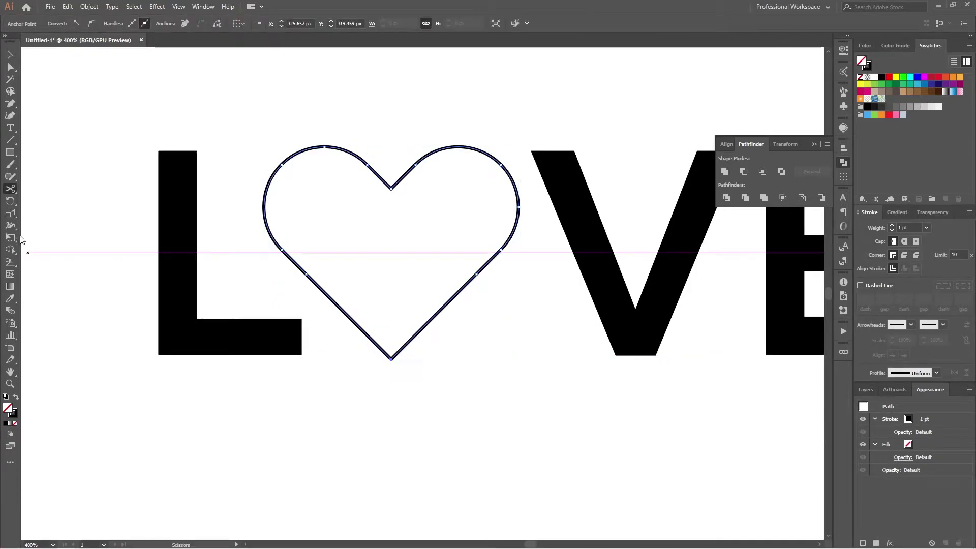
- Cut the heart outline on its lower-left side with the Scissors tool and delete the segment down to the bottom tip
left_click(9, 187)
left_click(32, 201)
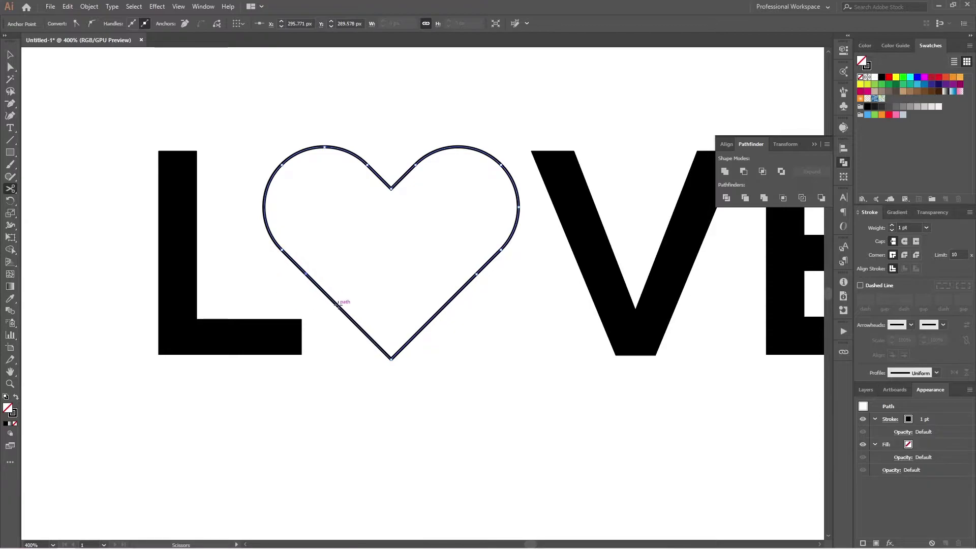
key("a")
left_click(342, 342)
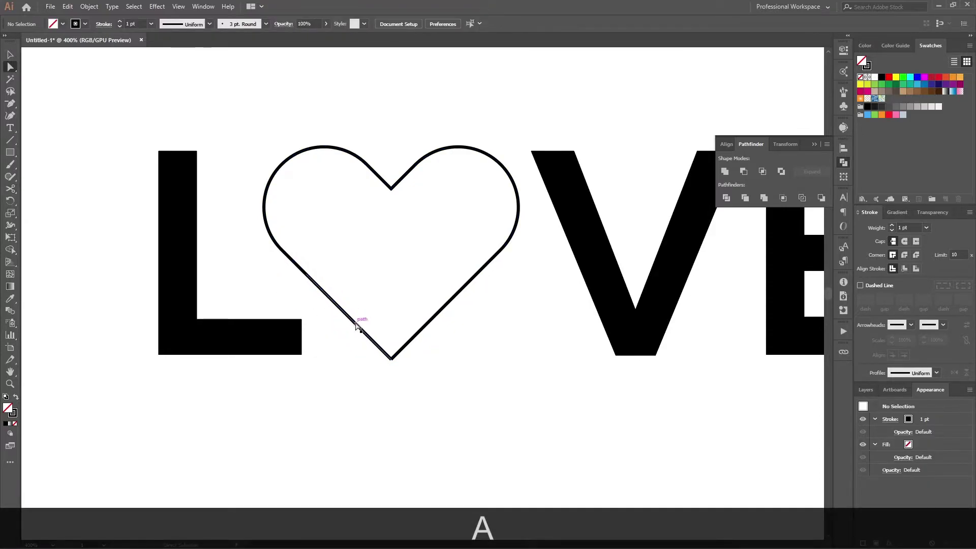
left_click(357, 325)
key("Delete")
key("v")
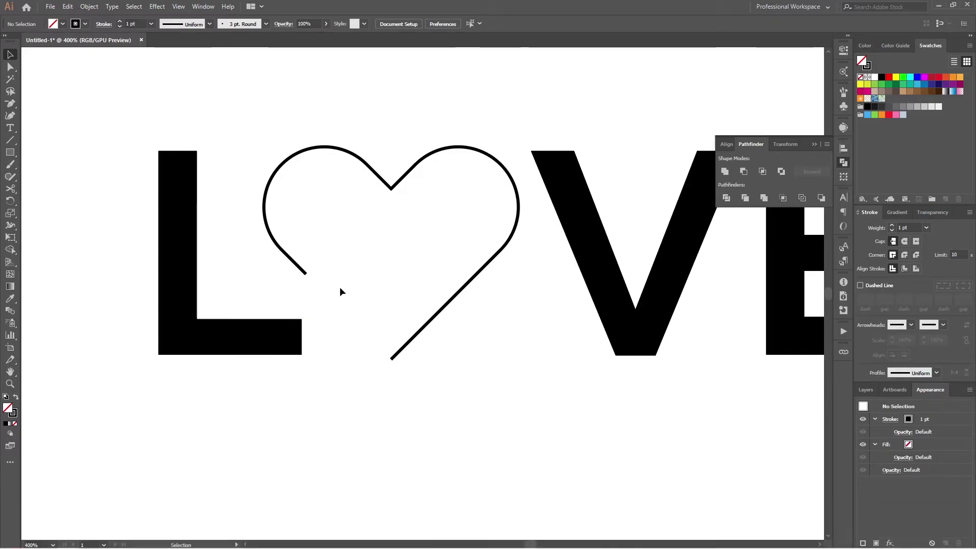
- Apply the lens-shaped width profile that tapers at both ends to the open heart and set its stroke to 8 pt
left_click(422, 330)
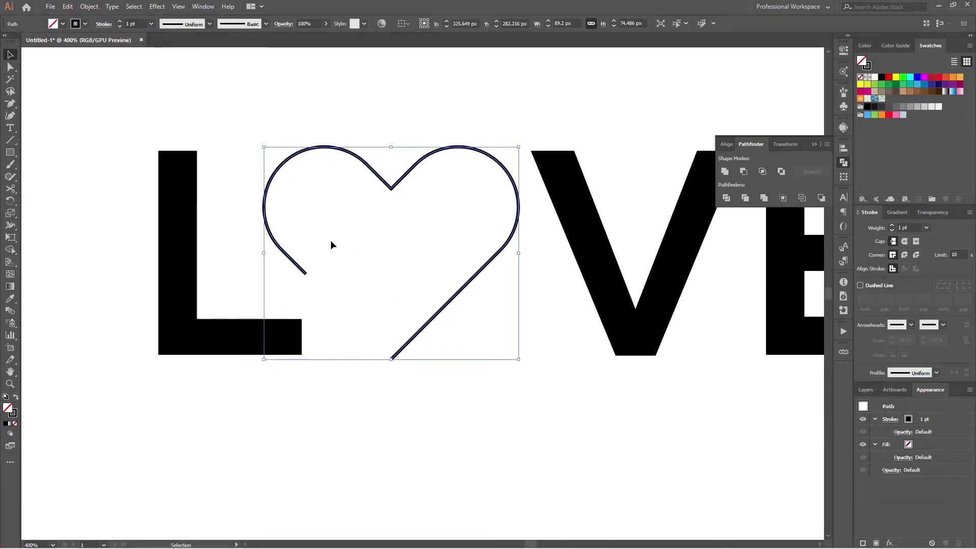
left_click(205, 23)
left_click(199, 55)
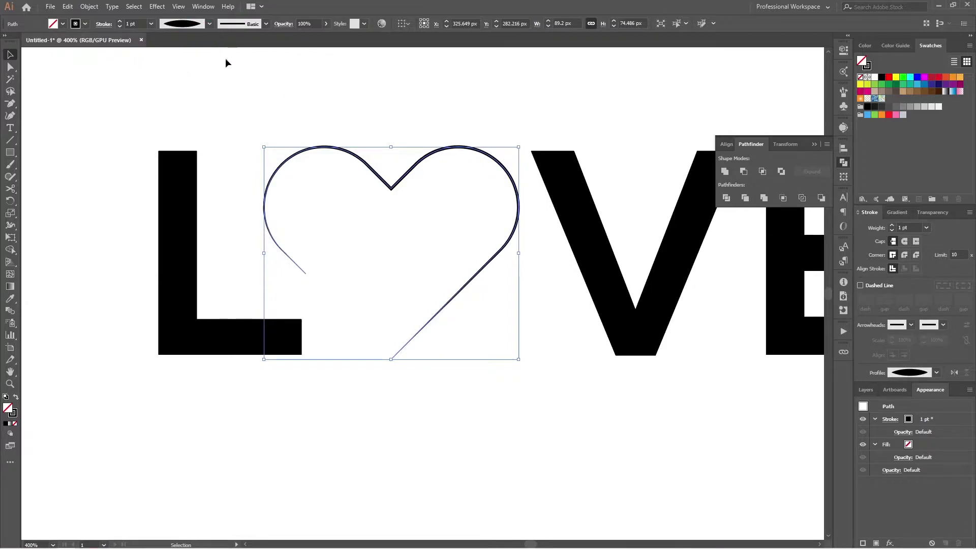
left_click(120, 21)
left_click(120, 21)
left_click(120, 21)
left_click(120, 20)
left_click(120, 21)
left_click(120, 21)
left_click(120, 20)
left_click(474, 97)
- Nudge the open heart slightly toward the L in the lower wordmark
left_click_drag(396, 190, 386, 190)
left_click(475, 379)
scroll(475, 378, "down", 4)
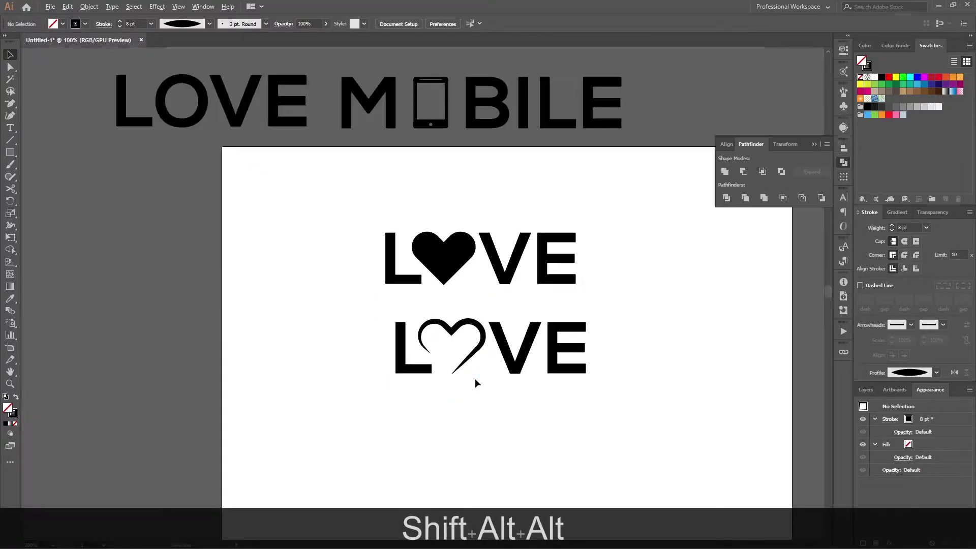
- Group the open-heart LOVE wordmark and the solid-heart LOVE wordmark as two separate groups
left_click_drag(349, 382, 349, 382)
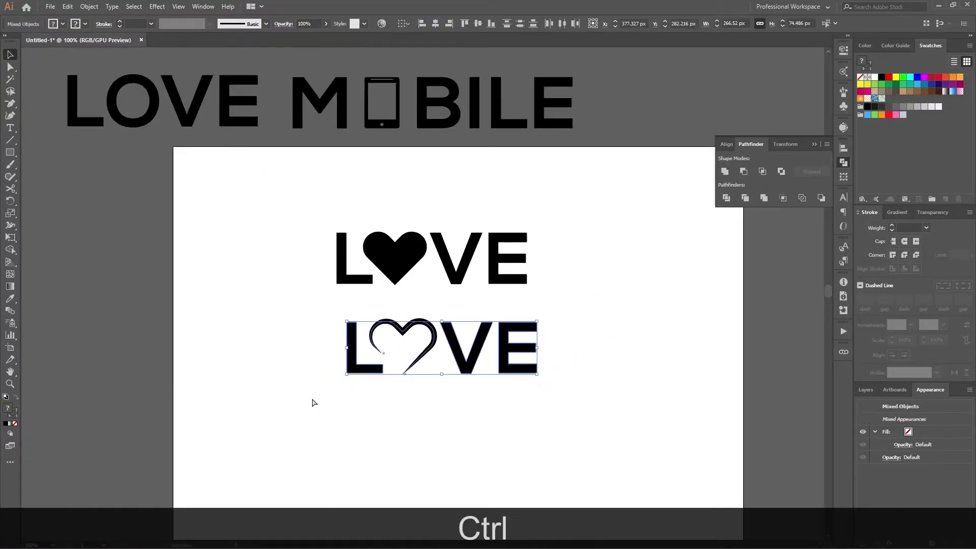
key("ctrl+g")
left_click(681, 378)
left_click_drag(597, 199, 279, 296)
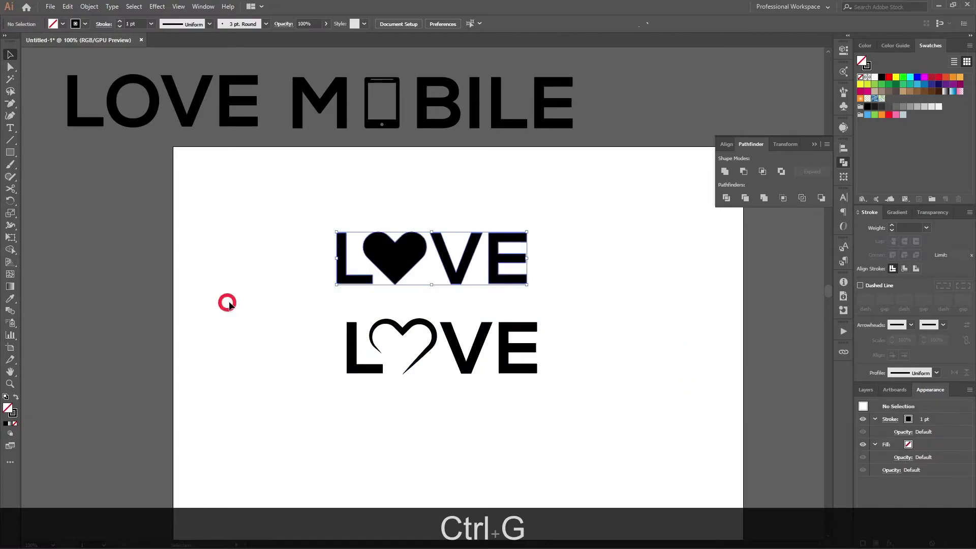
key("ctrl+g")
left_click(600, 386)
- Move both LOVE heart wordmarks off the artboard, above the plain LOVE and MOBILE row
scroll(599, 384, "down", 1)
scroll(601, 389, "down", 1)
left_click_drag(602, 325, 425, 397)
left_click_drag(556, 367, 541, 205)
left_click(538, 332)
- Duplicate the plain LOVE text onto the empty artboard
left_click(400, 250)
left_click_drag(400, 250, 533, 334)
scroll(557, 365, "up", 3)
- Replace the copied LOVE text on the artboard with COFFEE
key("ctrl+a")
key("ctrl+s")
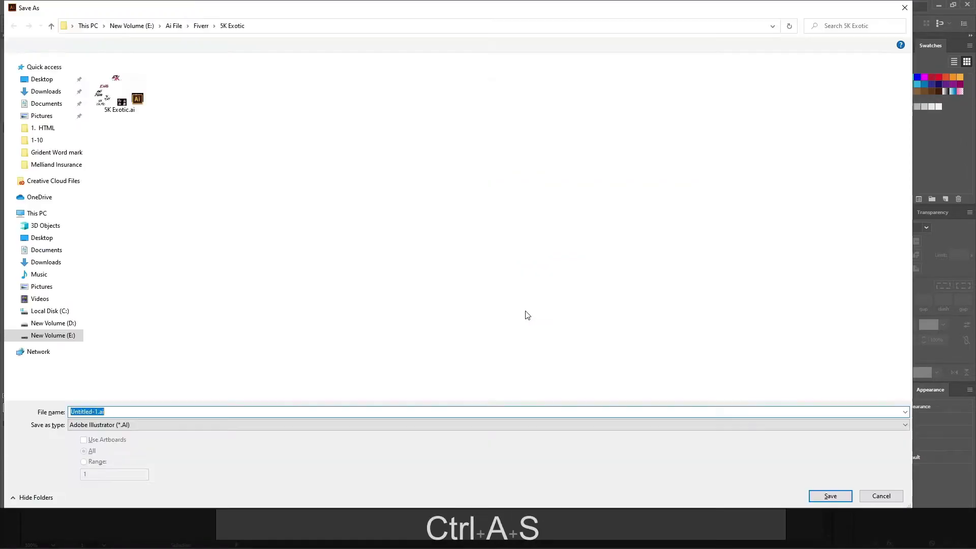
left_click(887, 495)
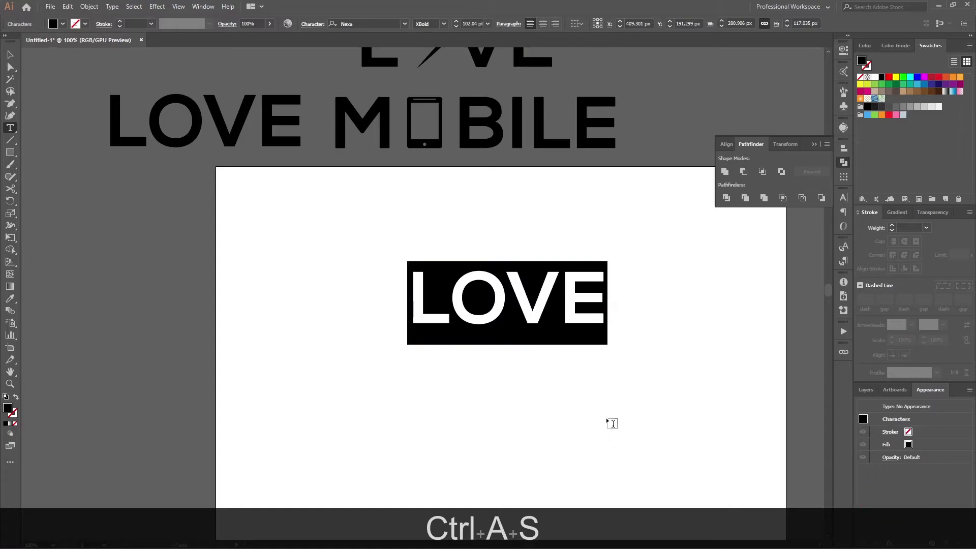
type("CO")
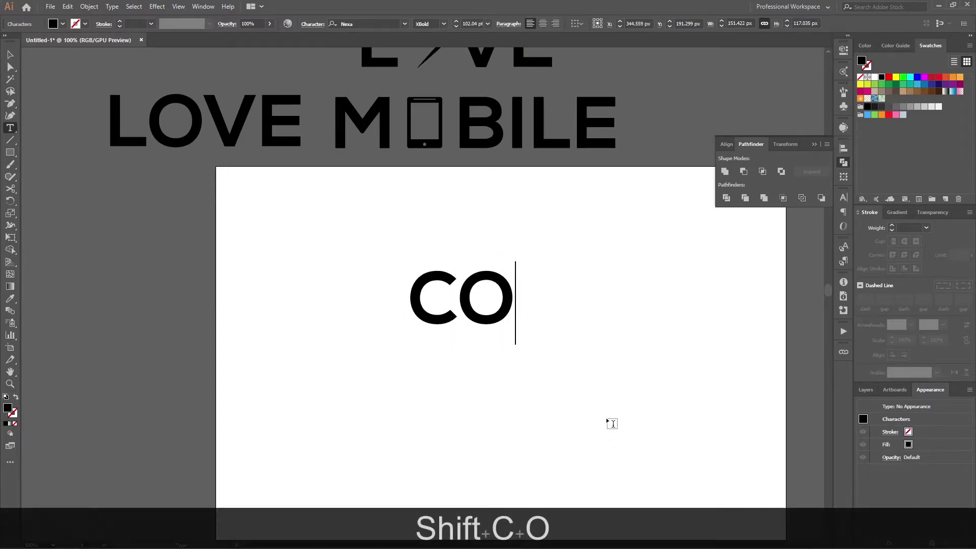
type("FFE")
key("BackSpace")
type("FEE")
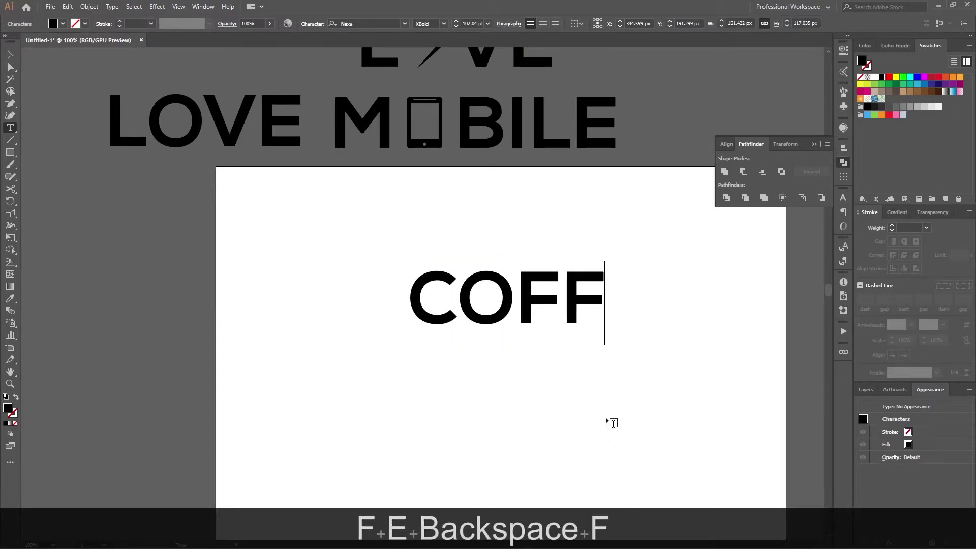
left_click(10, 54)
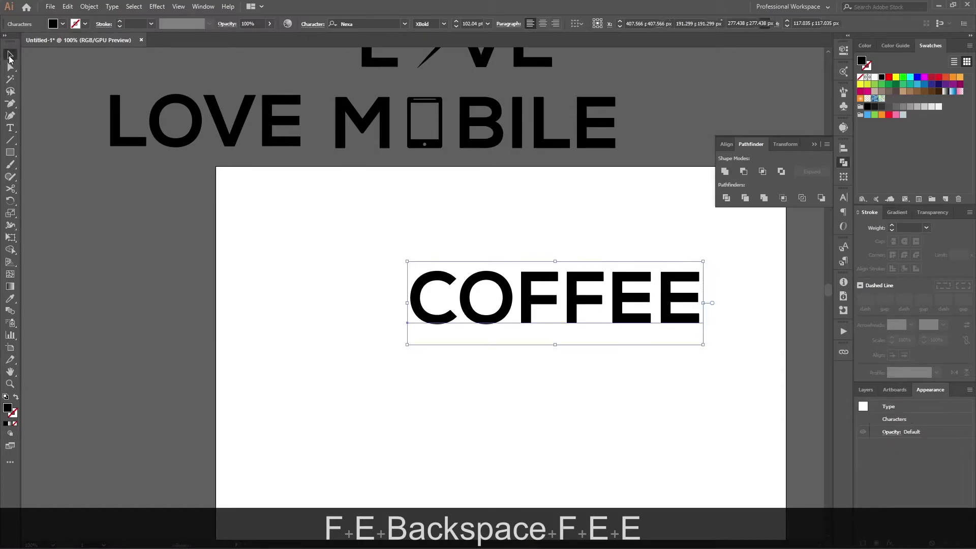
- Convert the COFFEE text to outlines and ungroup its letters
scroll(710, 380, "up", 1, "alt")
scroll(552, 330, "down", 2, "alt")
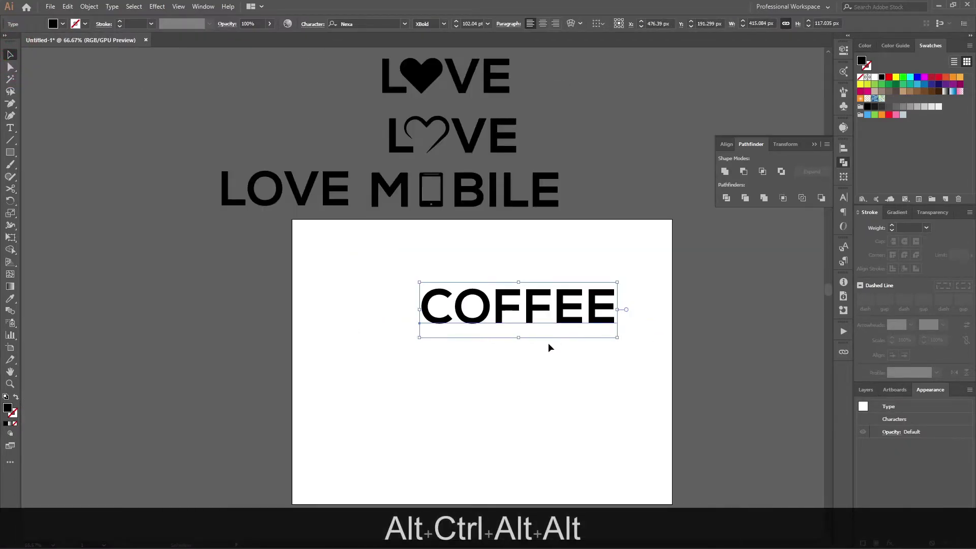
scroll(549, 344, "up", 1, "alt")
key("ctrl+shift+o")
key("ctrl+shift+o")
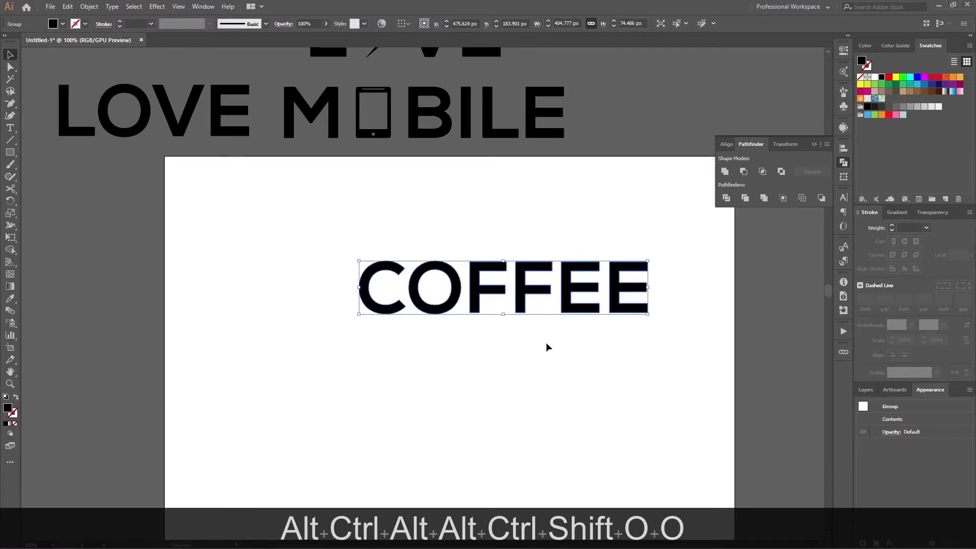
scroll(462, 288, "up", 3, "alt")
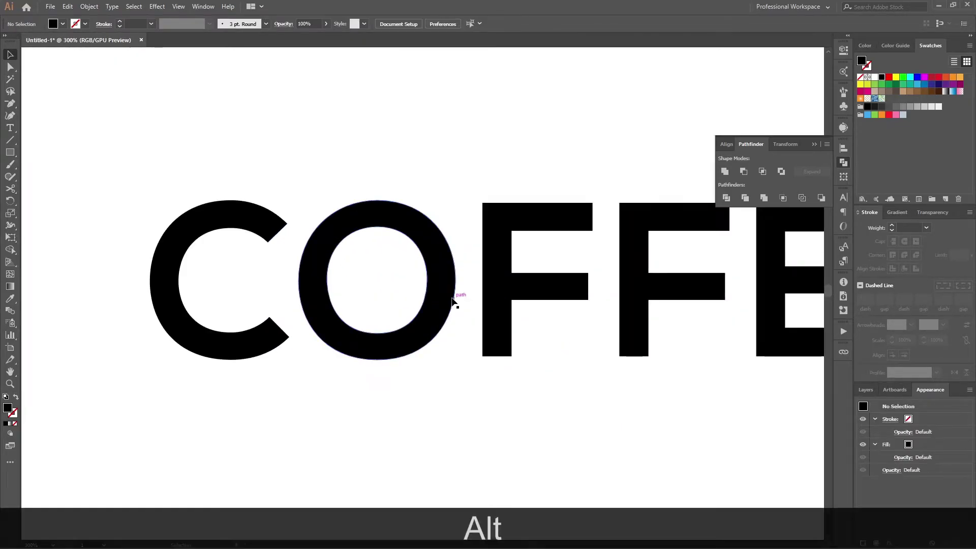
right_click(452, 299)
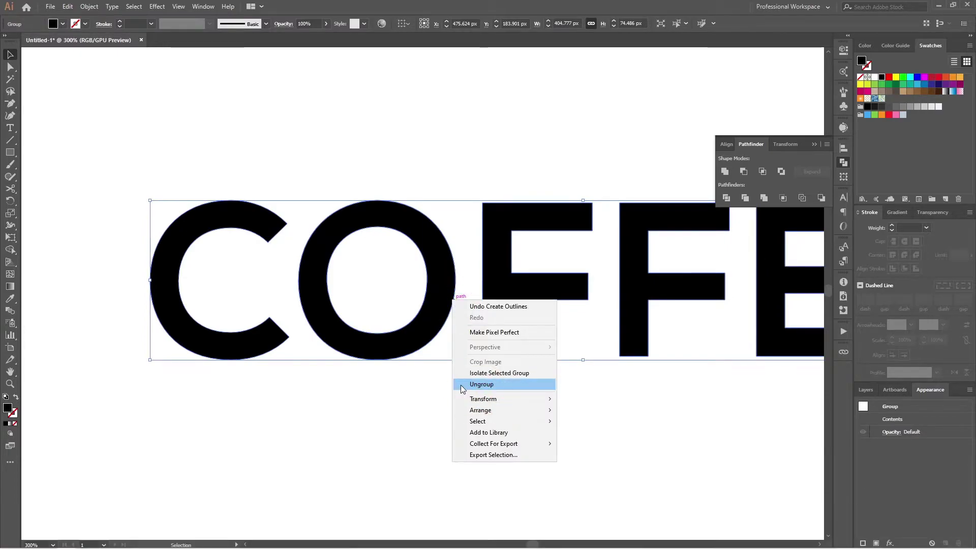
left_click(481, 385)
left_click(427, 396)
- Narrow the O of COFFEE symmetrically about its centre to about 58 px wide, keeping its height
left_click(442, 283)
left_click_drag(453, 282, 436, 294)
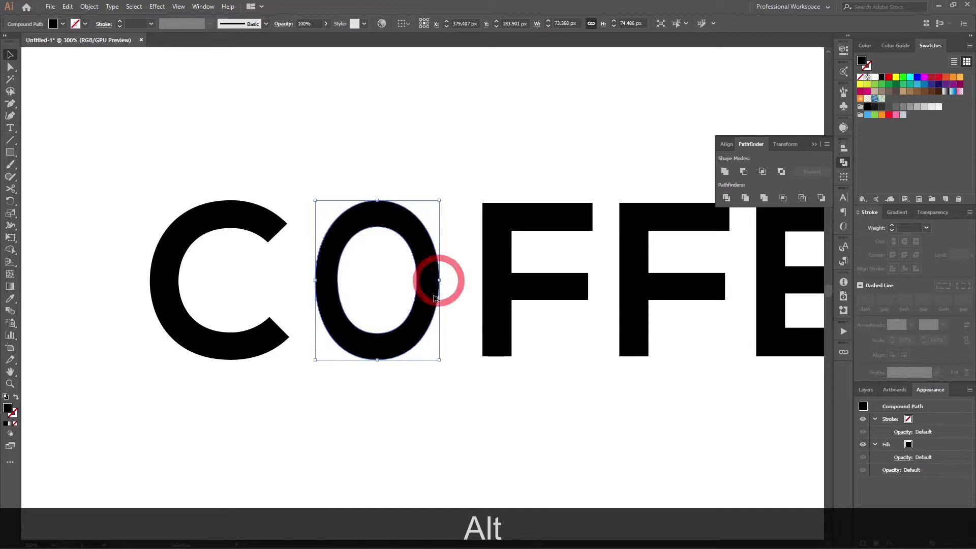
left_click(370, 406)
- Draw an S-shaped curve down through the O with the Pen tool and swap its black fill to the stroke
scroll(389, 290, "up", 1, "alt")
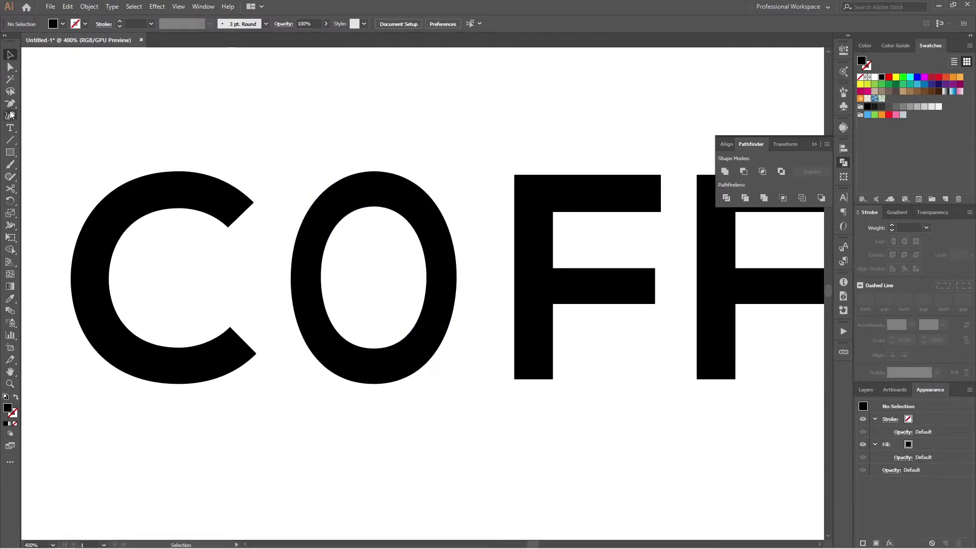
key("p")
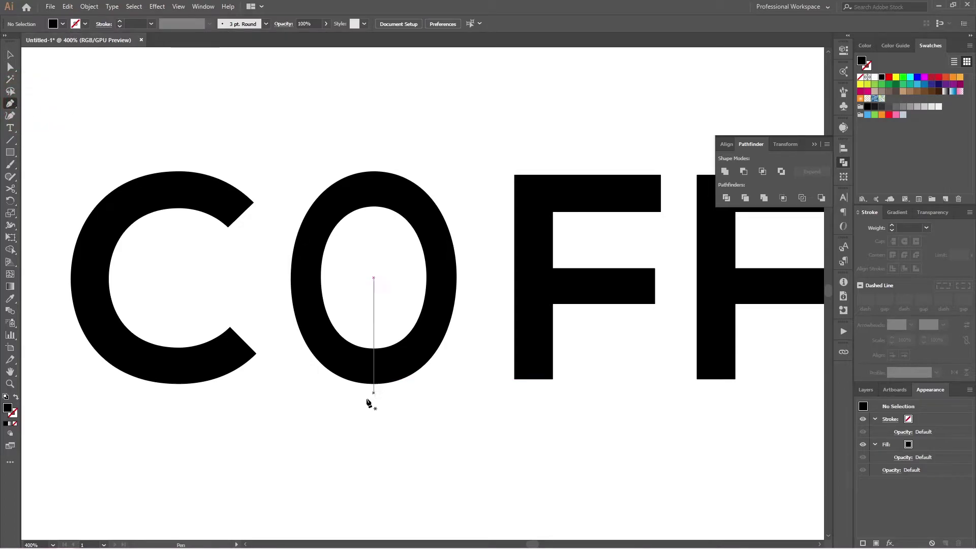
left_click_drag(391, 320, 386, 289)
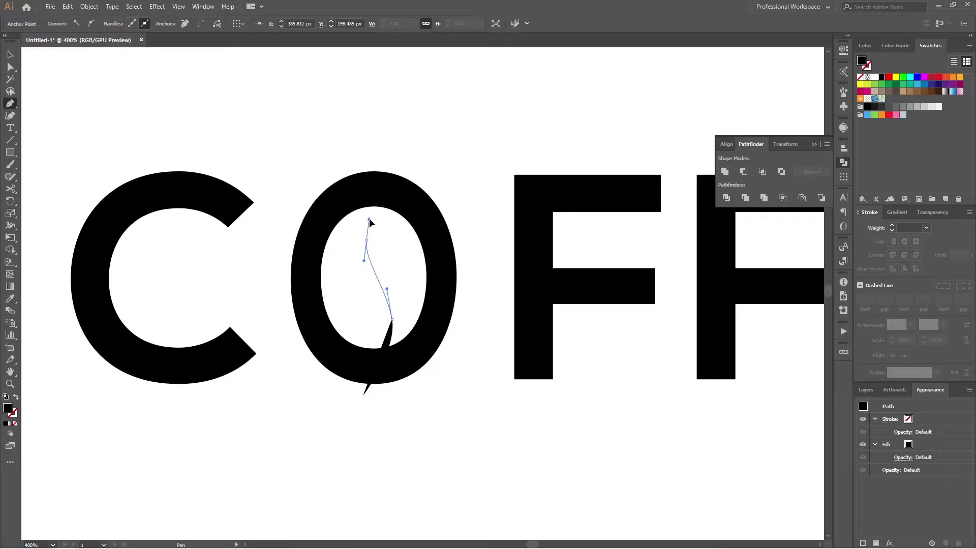
left_click_drag(369, 222, 370, 219)
left_click(383, 182)
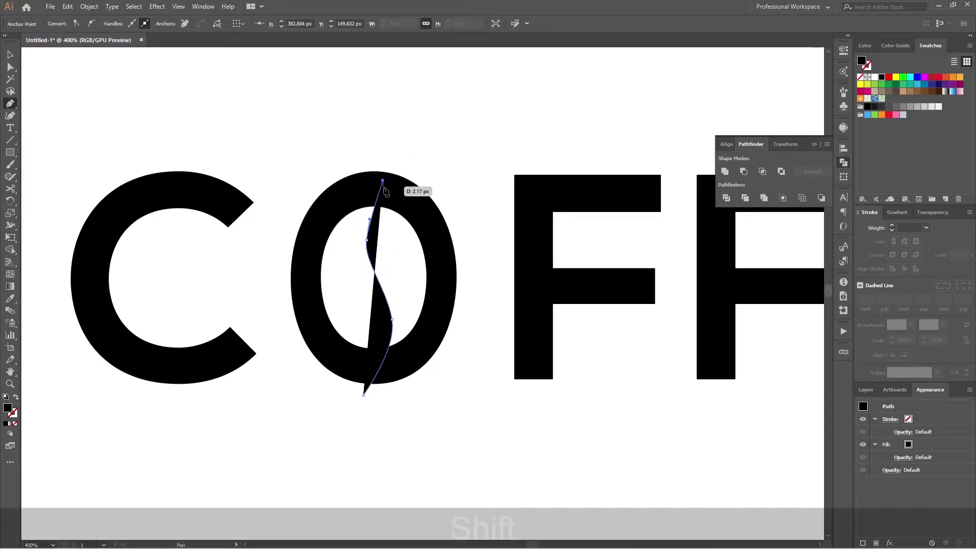
key("shift+x")
left_click(11, 56)
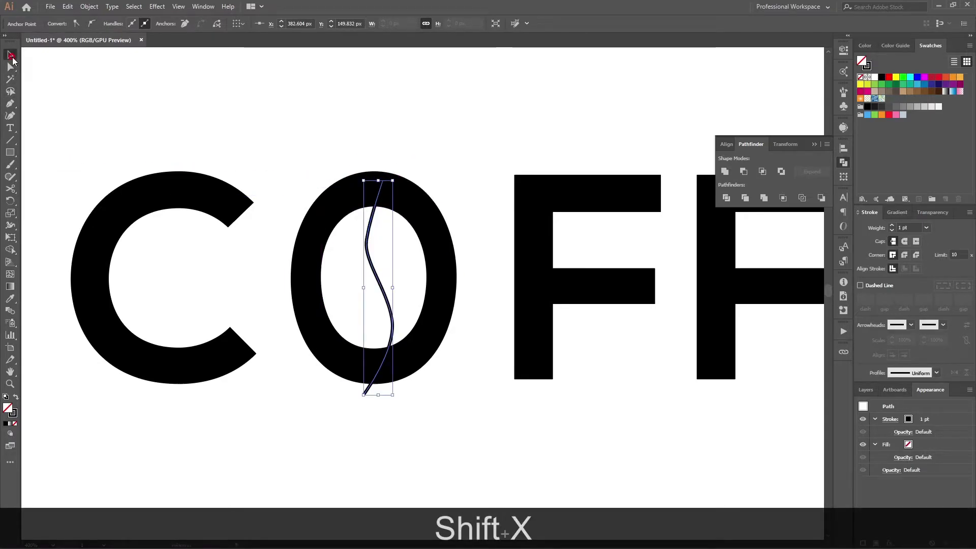
- Centre the S-curve horizontally on the O and colour its stroke red
left_click(392, 156)
left_click_drag(379, 288, 374, 284)
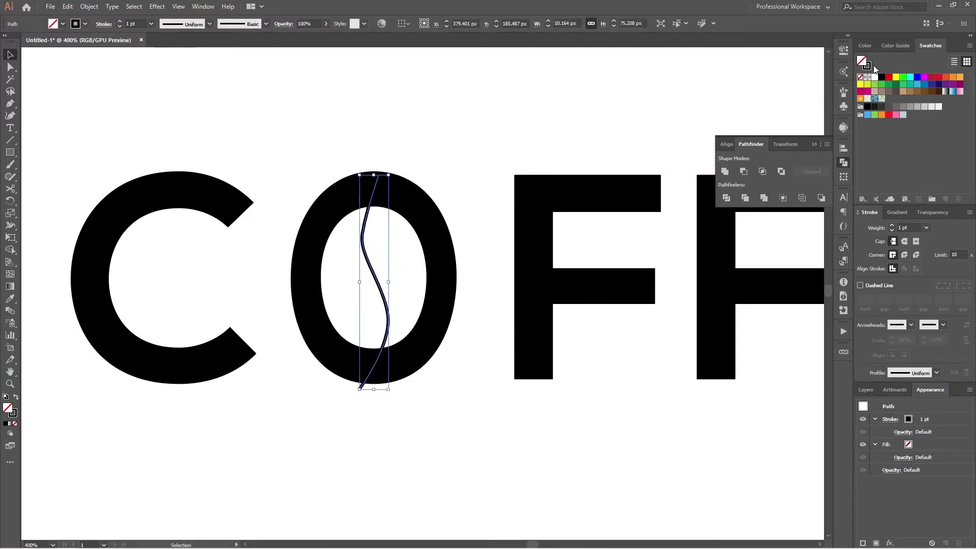
left_click(888, 77)
left_click(366, 234)
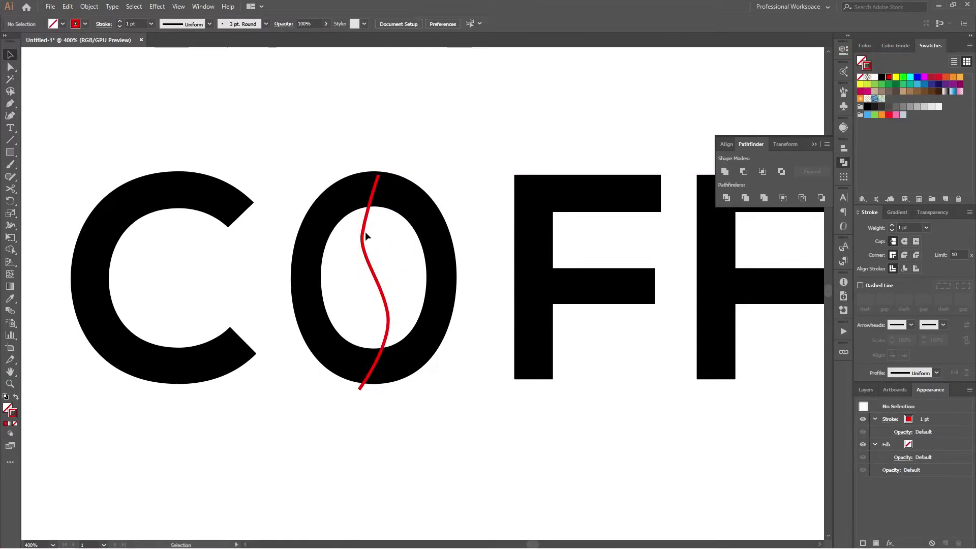
- Apply the double-bulge width profile to the red S-curve and set its stroke to 4 pt
scroll(363, 249, "up", 2)
left_click(375, 281)
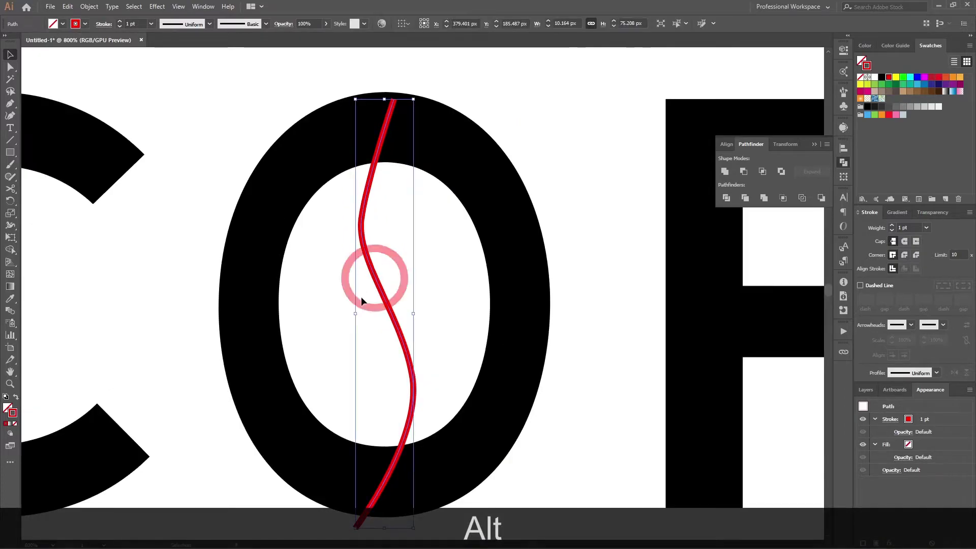
left_click(208, 24)
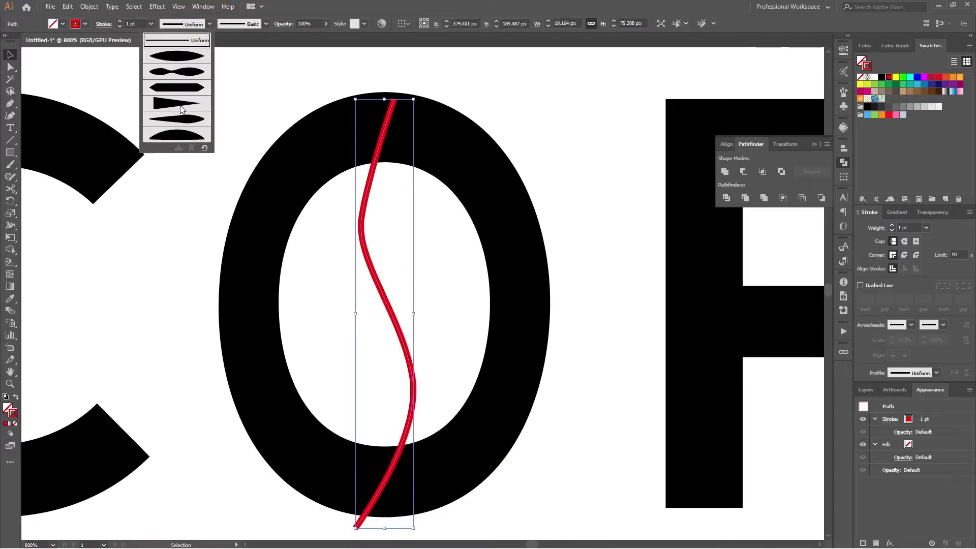
left_click(188, 77)
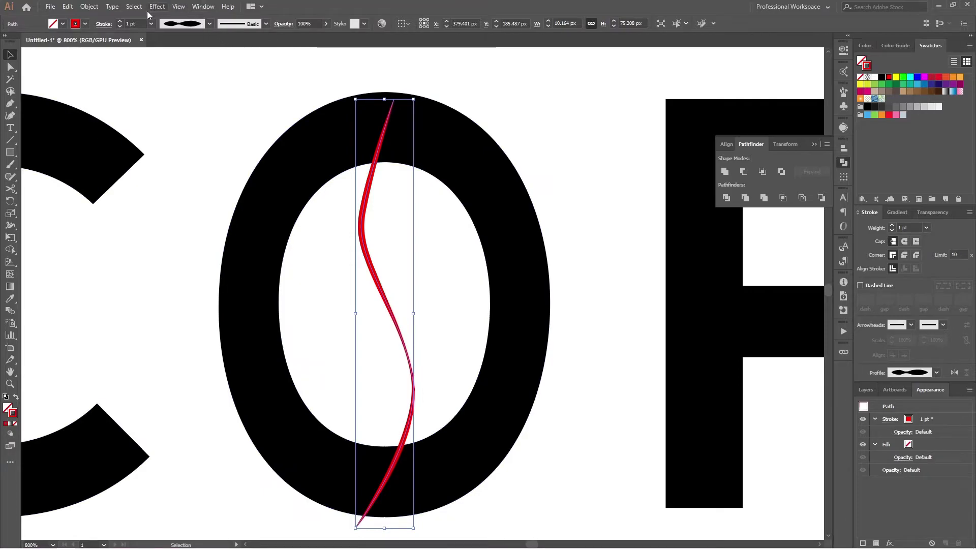
left_click(120, 21)
left_click(120, 21)
left_click(120, 21)
left_click(523, 126)
- Align the red S-curve with the centre of the O and expand its appearance into a filled shape
left_click_drag(397, 320, 397, 319)
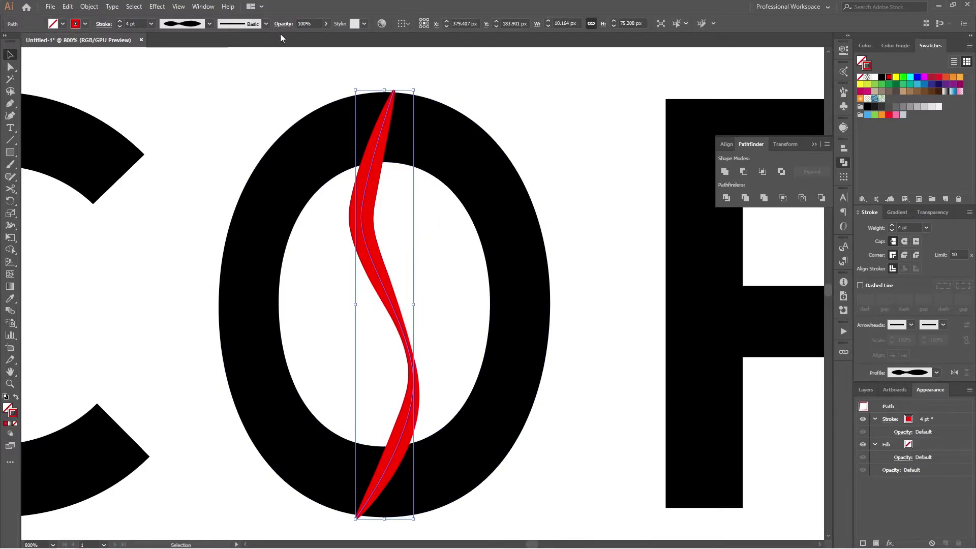
left_click(81, 8)
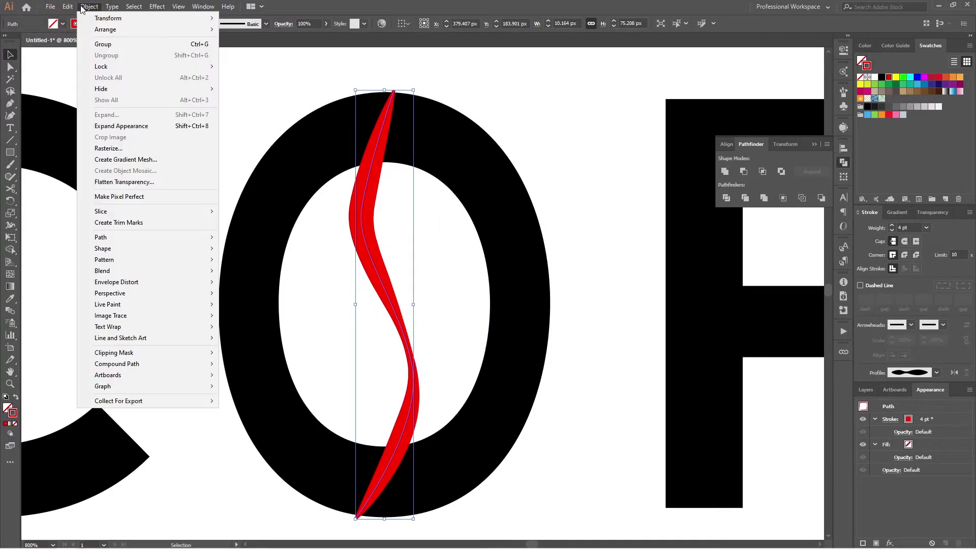
left_click(122, 126)
left_click(531, 131)
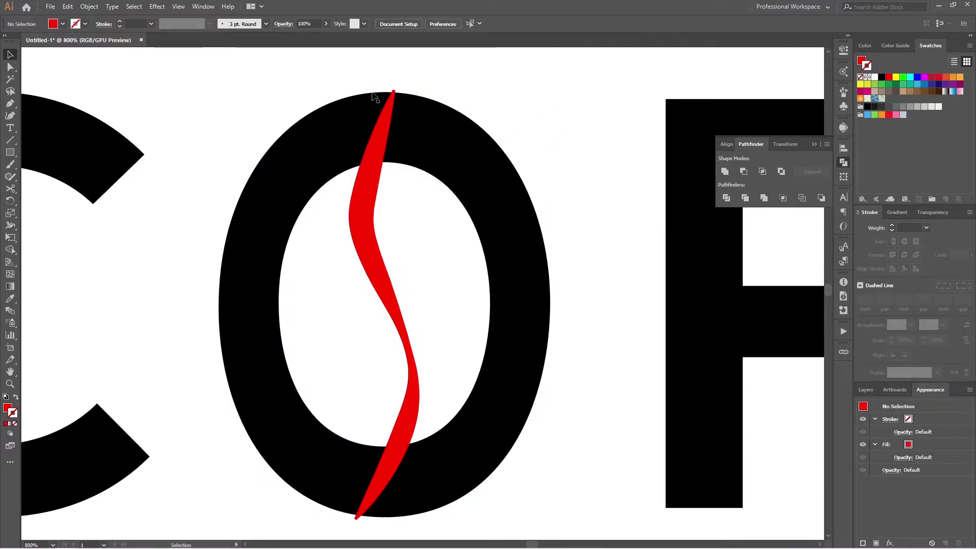
left_click(90, 6)
left_click(98, 9)
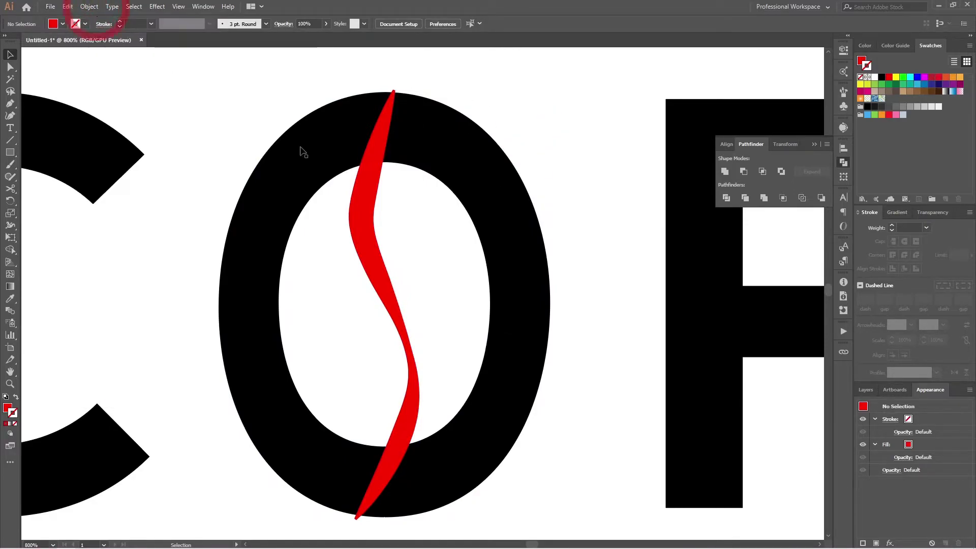
- Select the O and the red curve and trim the curve's tips projecting beyond the O with the Shape Builder tool
left_click_drag(534, 89, 334, 286)
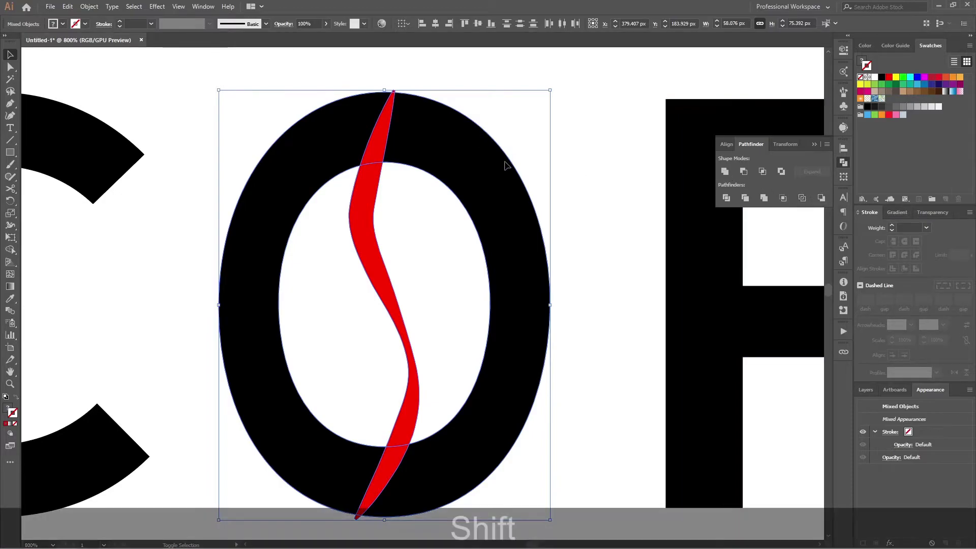
key("shift+m")
scroll(375, 447, "down", 1)
scroll(353, 412, "up", 4, "alt")
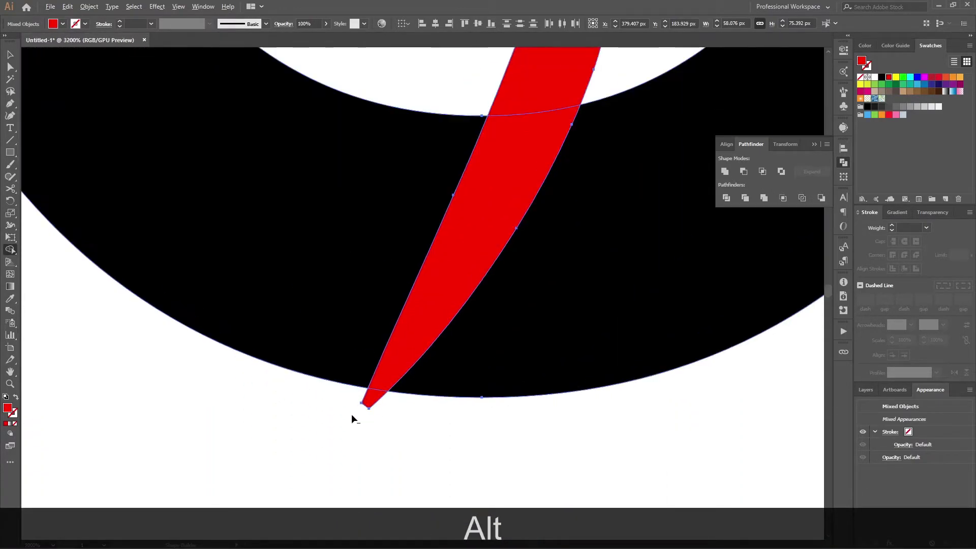
scroll(370, 398, "down", 4, "alt")
left_click_drag(438, 178, 436, 352)
scroll(408, 152, "up", 3, "alt")
scroll(398, 184, "down", 5, "alt")
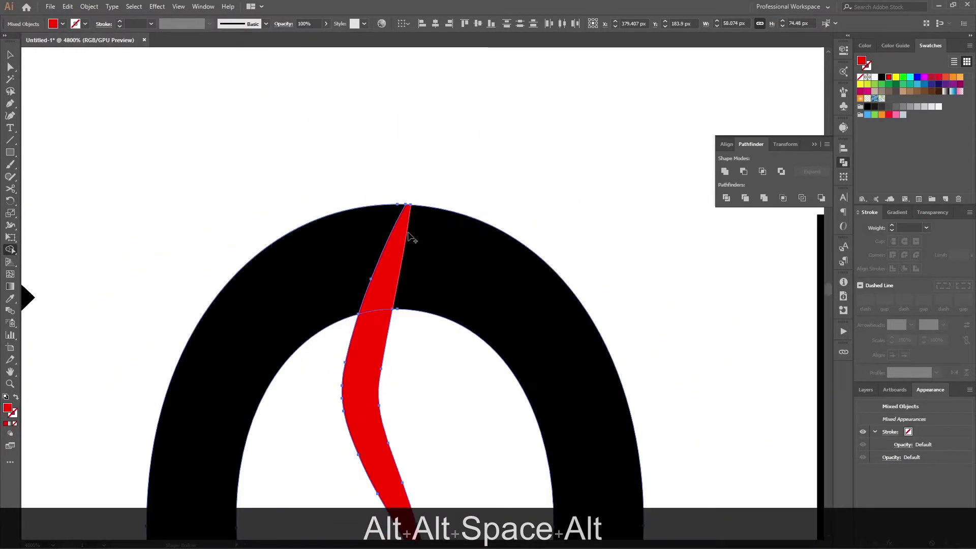
- Merge the O with the ends of the red curve using the Shape Builder tool to form a red coffee-bean letter
scroll(463, 356, "down", 1)
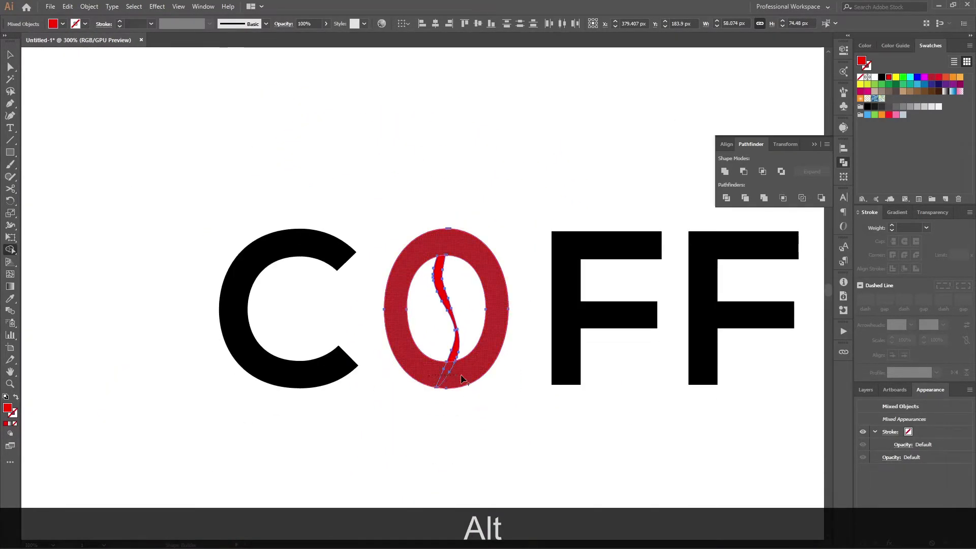
scroll(461, 370, "up", 1, "alt")
scroll(437, 366, "down", 3, "alt")
key("v")
left_click(480, 398)
scroll(480, 394, "down", 1, "alt")
scroll(458, 399, "down", 2, "alt")
scroll(396, 407, "right", 1, "ctrl")
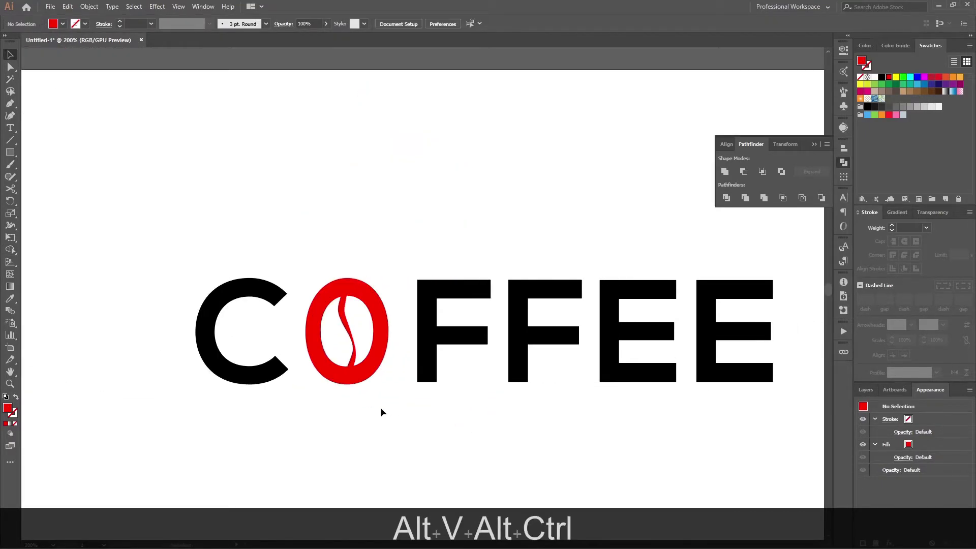
- Fill all the COFFEE letters, including the coffee-bean O, with a light brown swatch
left_click_drag(291, 321, 711, 457)
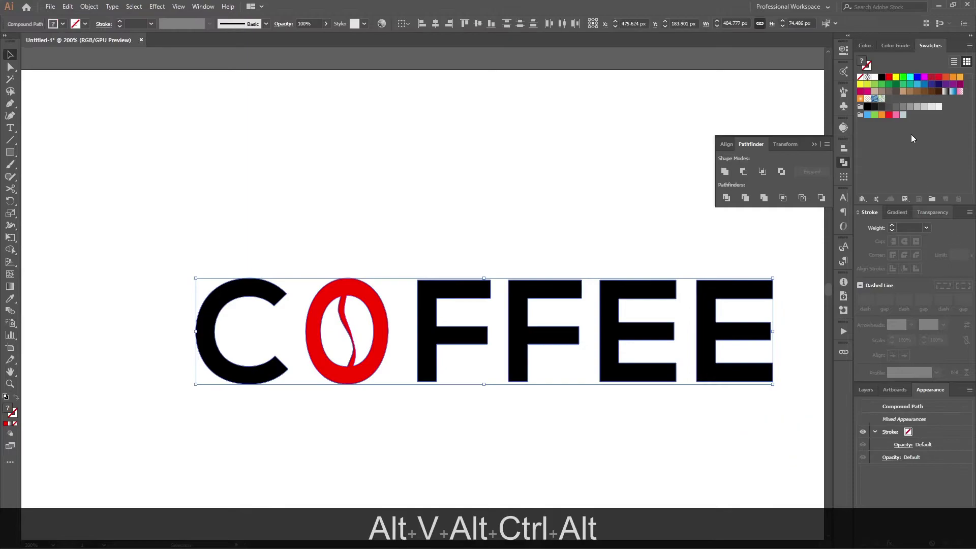
left_click(910, 93)
left_click(593, 197)
- Group the COFFEE letters and move the wordmark off the artboard, beside the finished LOVE wordmarks
scroll(538, 305, "down", 1, "alt")
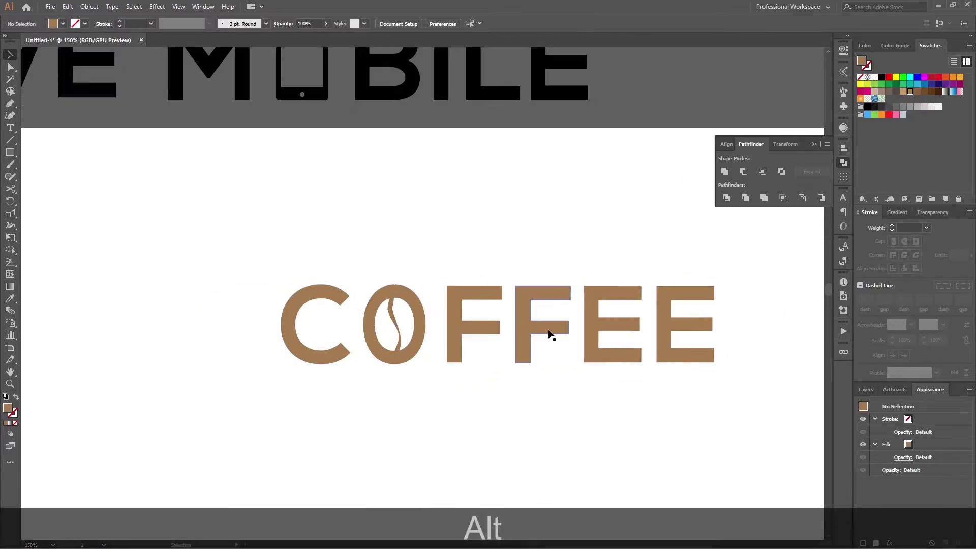
scroll(620, 320, "down", 3, "alt")
left_click_drag(703, 301, 427, 364)
key("ctrl+g")
left_click(487, 379)
left_click_drag(520, 337, 263, 149)
- Duplicate the plain LOVE text onto the empty artboard and replace its wording with WAY
left_click(324, 211)
left_click_drag(324, 211, 511, 330, "alt")
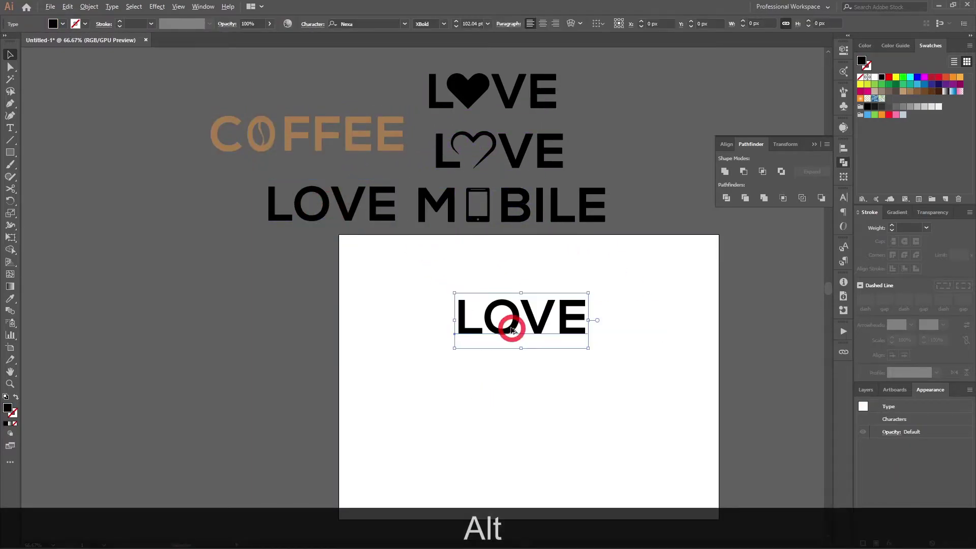
double_click(527, 334)
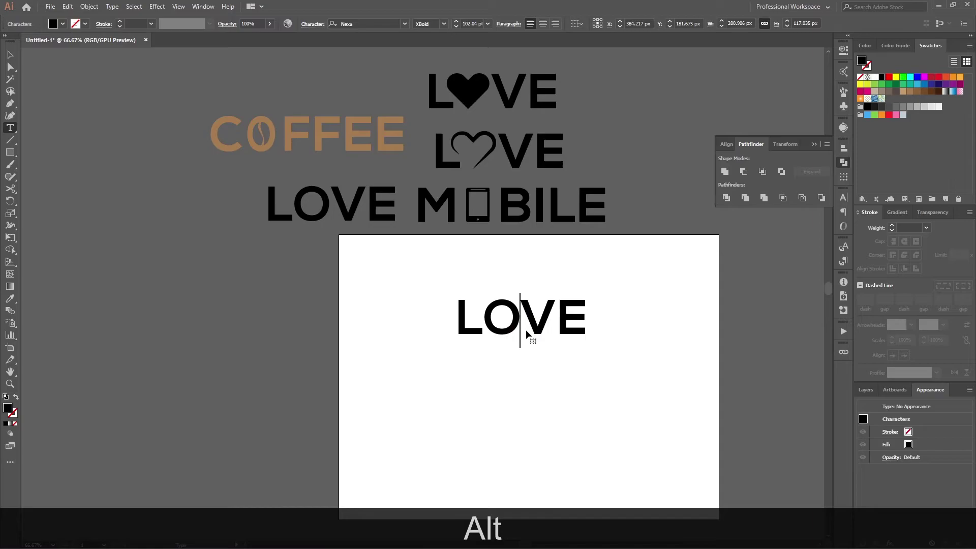
key("ctrl+a")
type("WAY")
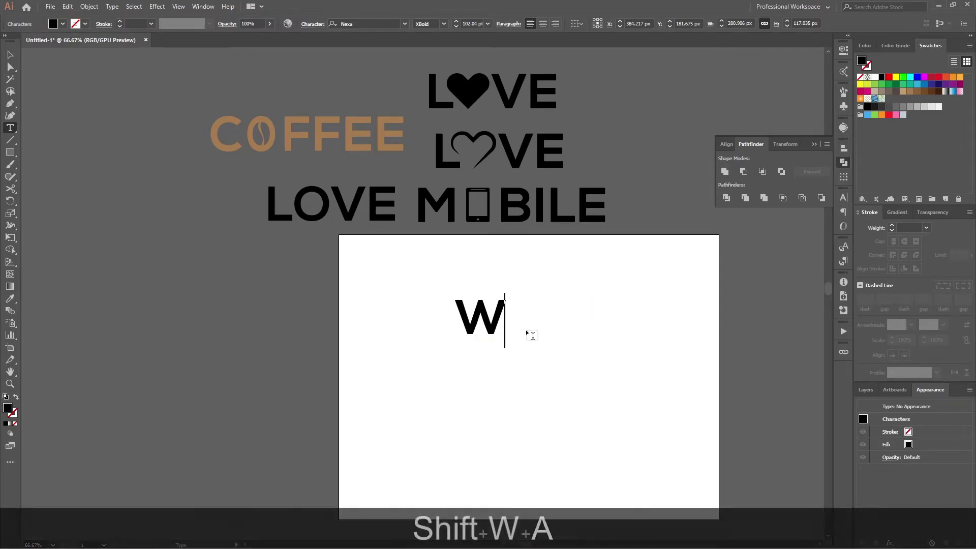
left_click(10, 55)
left_click(579, 358)
- Enlarge the WAY text and convert it to outlines
scroll(561, 333, "up", 2)
left_click(514, 304)
left_click_drag(558, 336, 627, 379)
key("ctrl+shift+o")
key("ctrl+shift+o")
key("ctrl+shift+o")
left_click(531, 377)
- Draw a rectangle about 118 by 107 px exactly covering the A, with no fill and a 1 pt black stroke
scroll(483, 361, "up", 1, "alt")
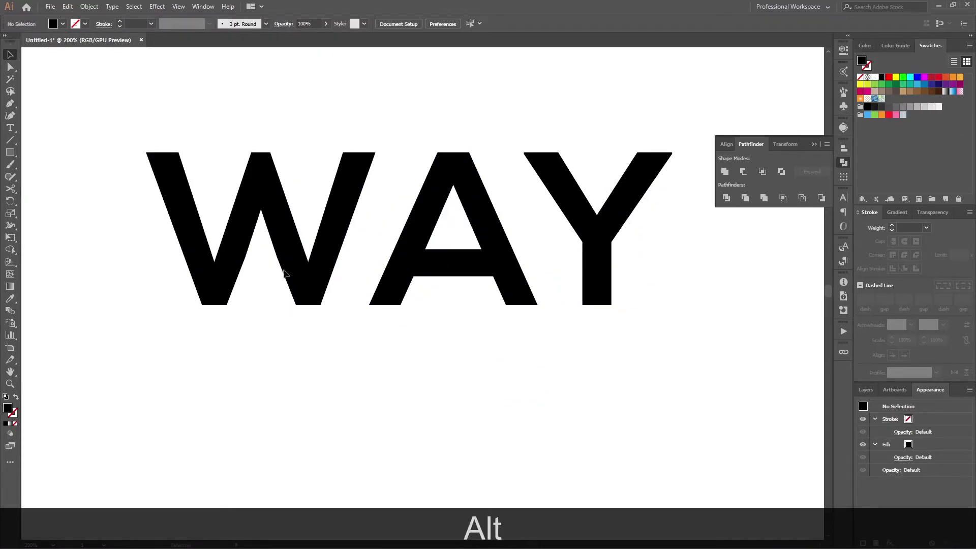
key("m")
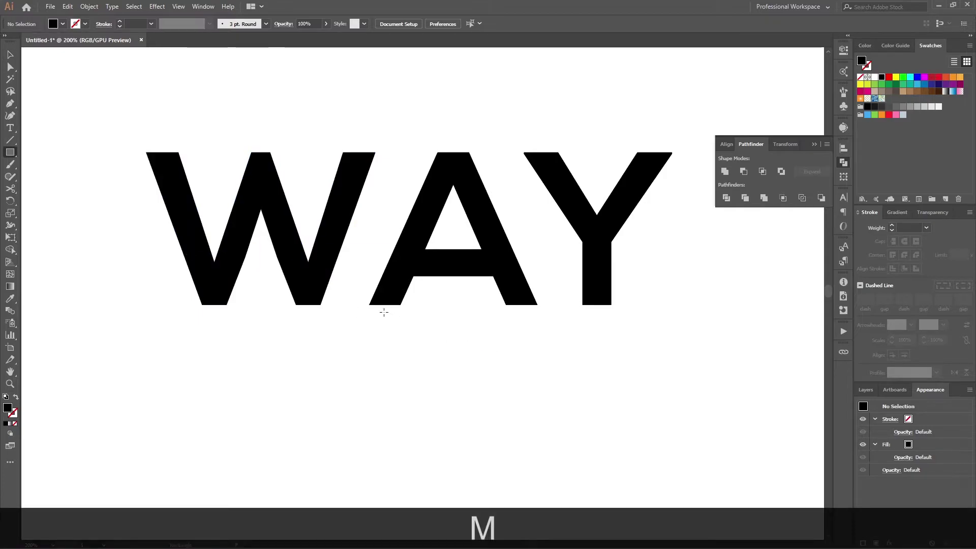
left_click_drag(369, 305, 537, 152)
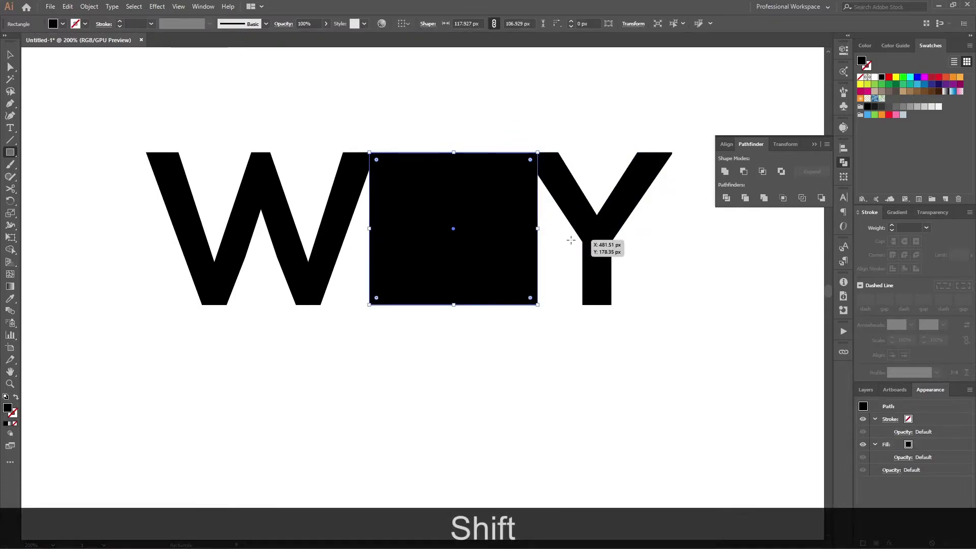
key("shift+x")
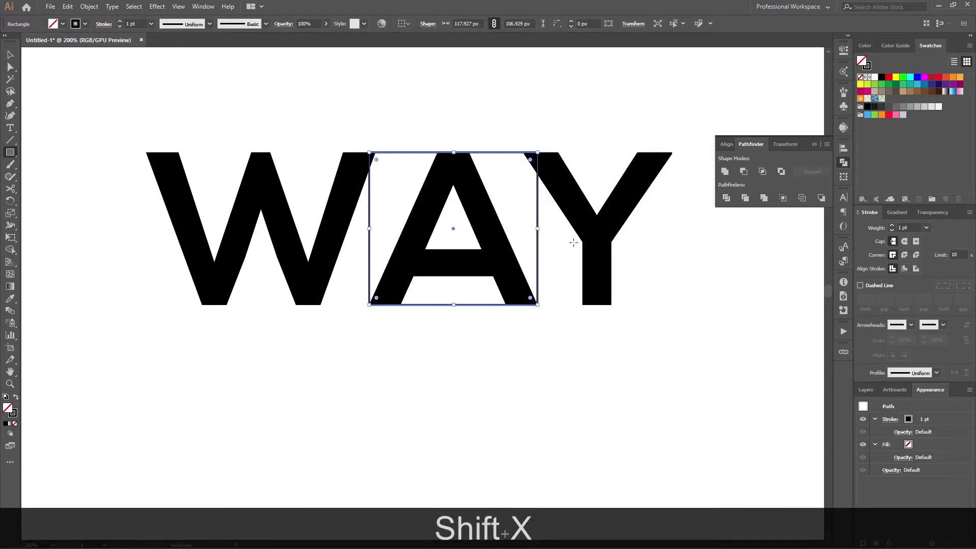
key("v")
left_click(571, 279)
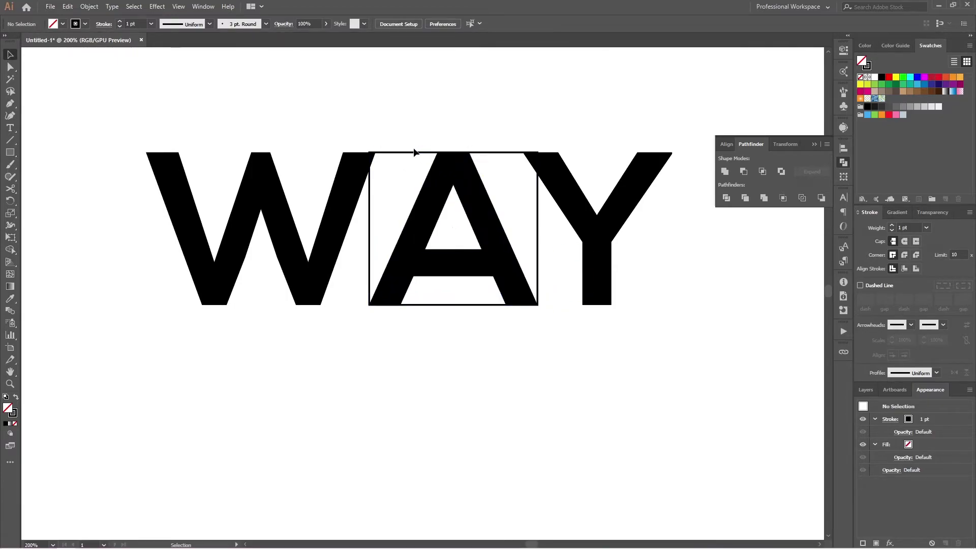
- Taper the rectangle's top with Perspective Distort into a trapezoid matching the outer edges of the A
left_click(414, 152)
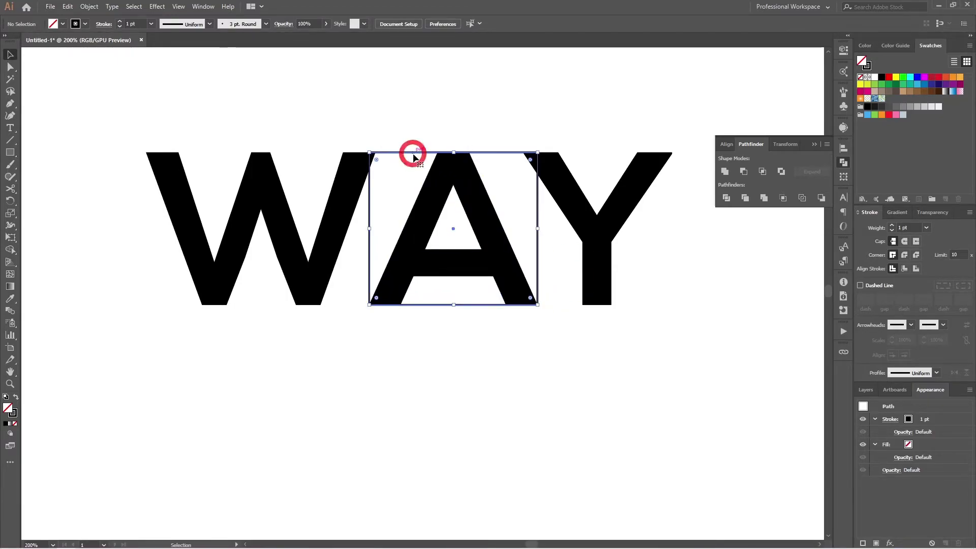
left_click(10, 213)
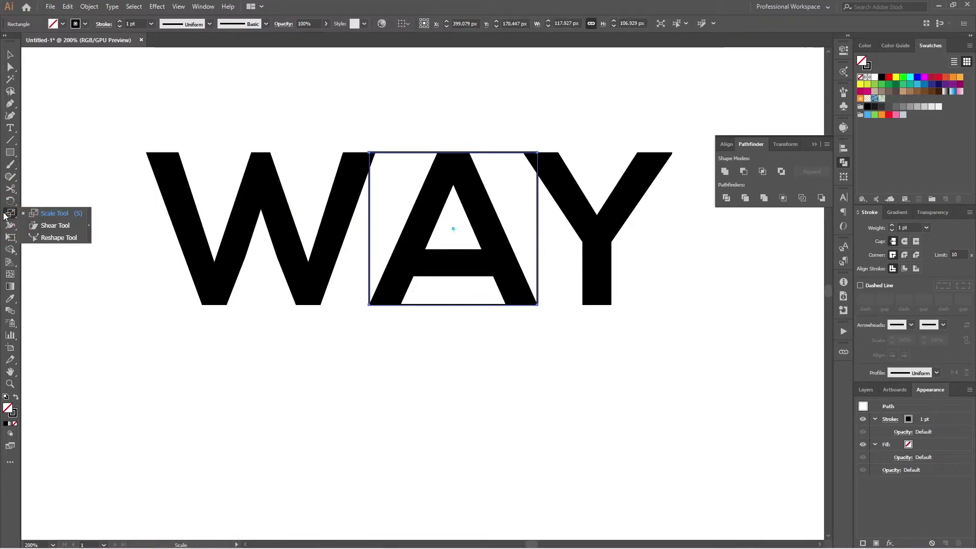
left_click(8, 238)
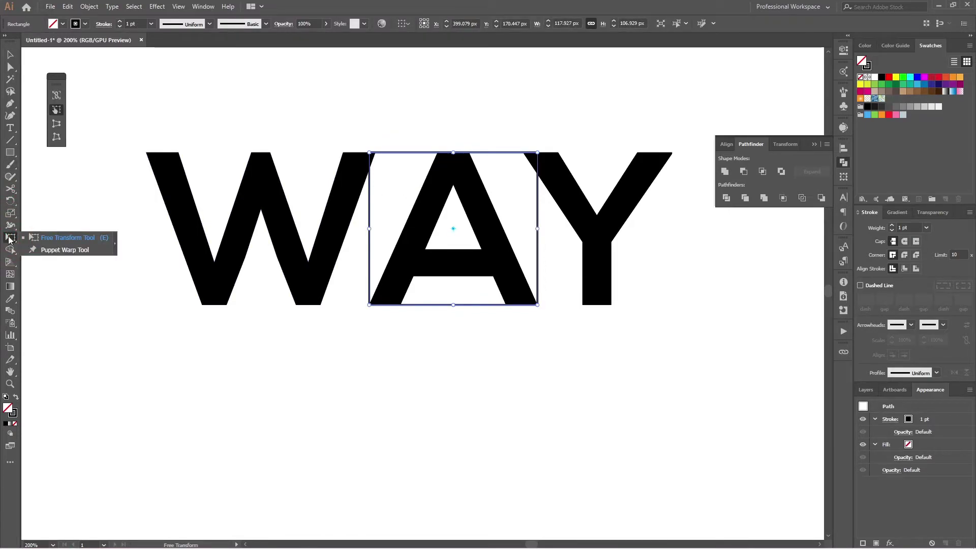
left_click(9, 237)
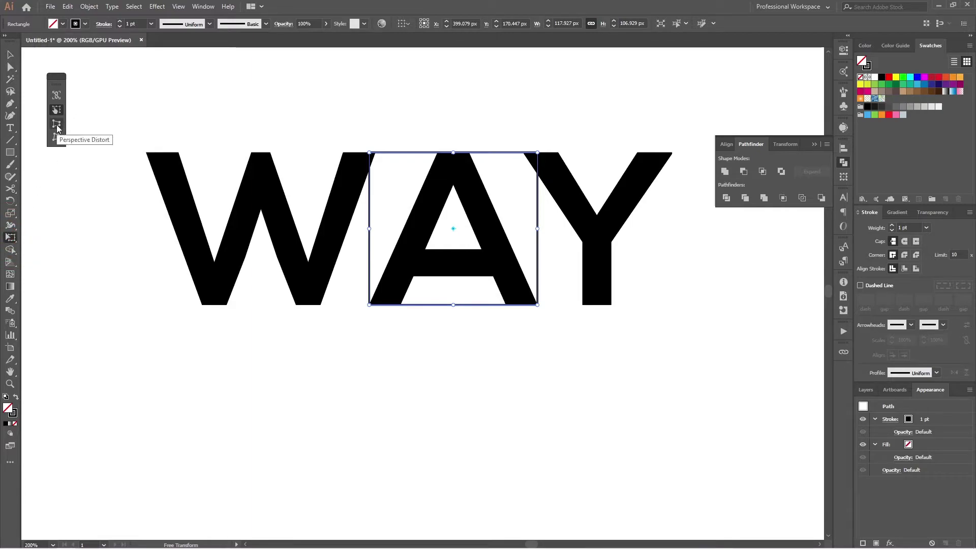
left_click_drag(370, 153, 436, 154)
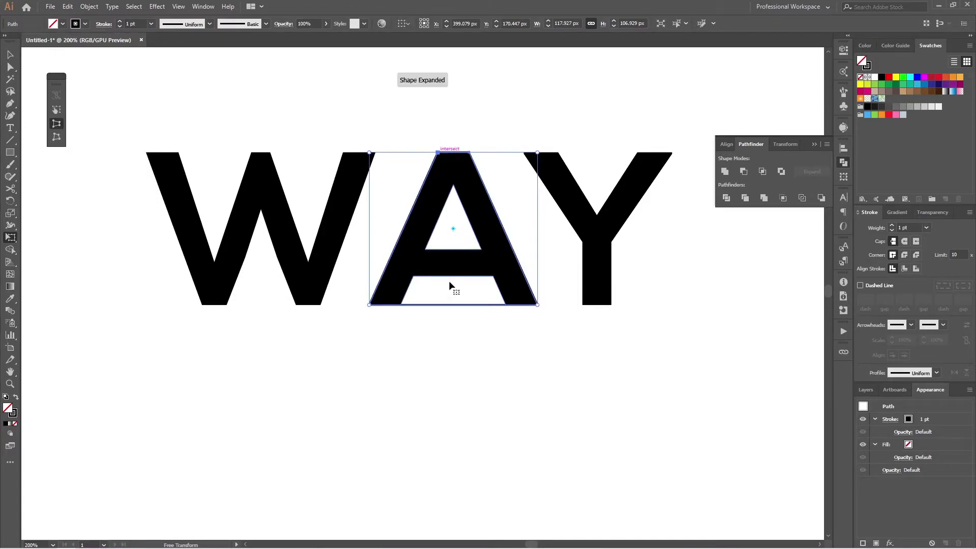
left_click(470, 265)
left_click(436, 370)
left_click(646, 308)
left_click(10, 54)
left_click(309, 454)
- Ungroup the WAY letters and delete the original A, keeping the trapezoid outline
left_click(441, 277)
right_click(455, 266)
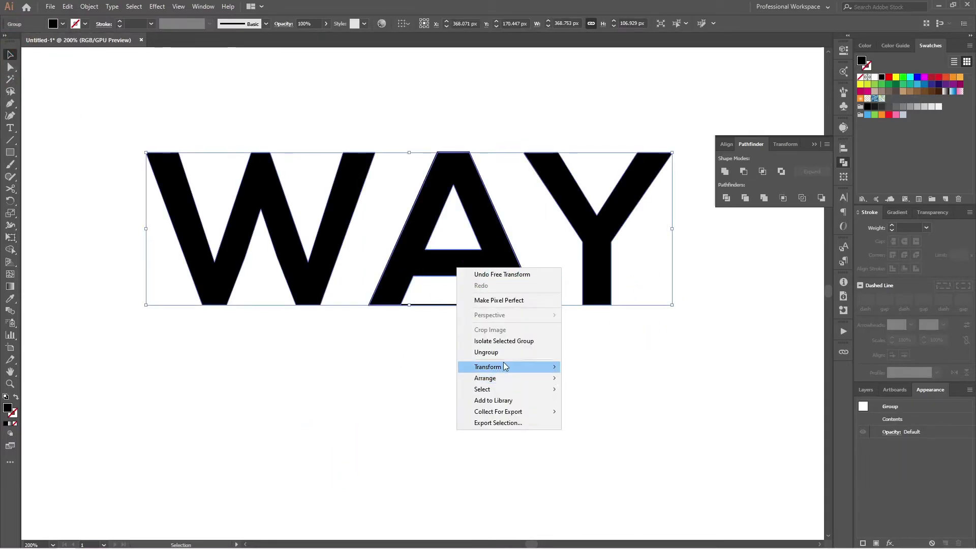
left_click(489, 352)
left_click(471, 372)
left_click(478, 263)
left_click_drag(478, 263, 431, 393)
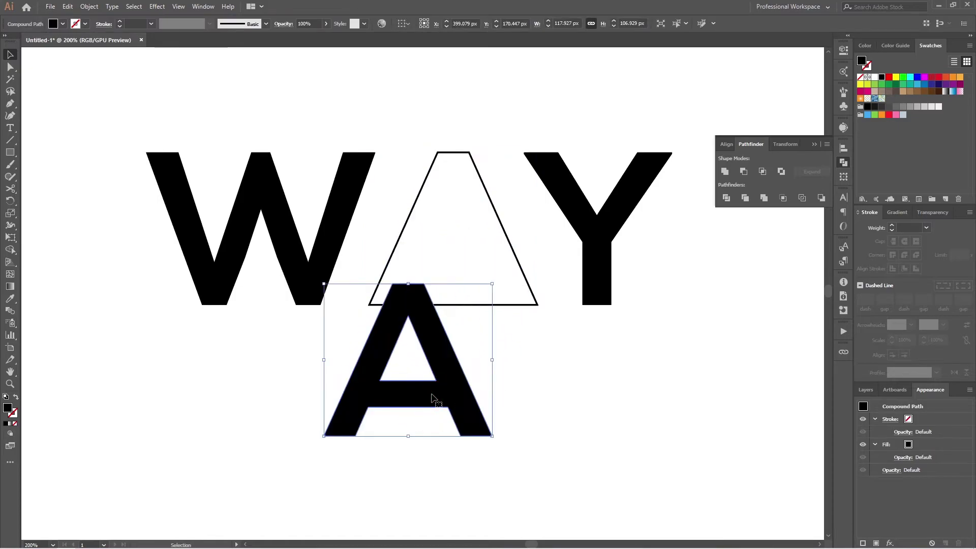
key("Delete")
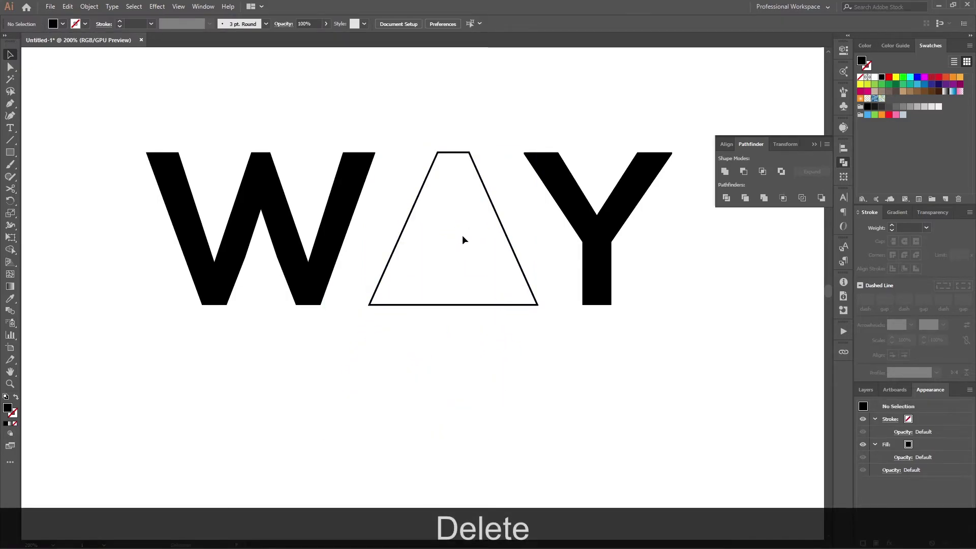
- Swap the trapezoid's stroke and fill to make it solid black without an outline
left_click(462, 305)
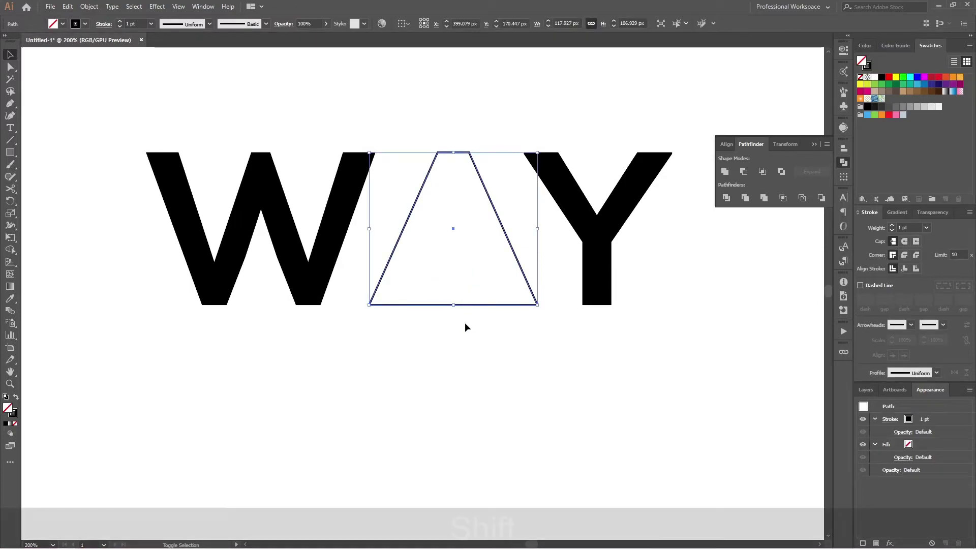
key("shift+x")
left_click(471, 350)
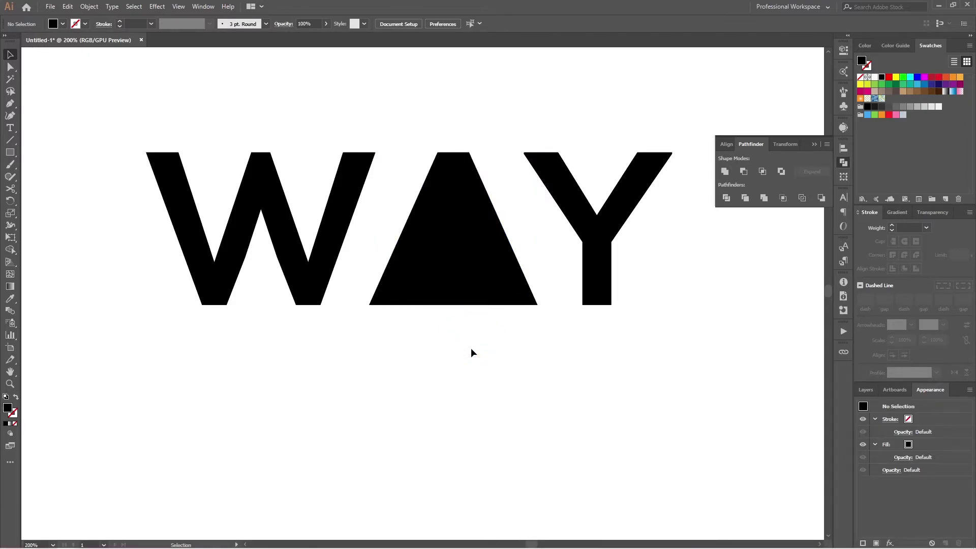
- Draw a vertical line about 138 px long through the trapezoid's centre, extending past both ends, and give it a white stroke
key("backslash")
left_click_drag(453, 228, 454, 338)
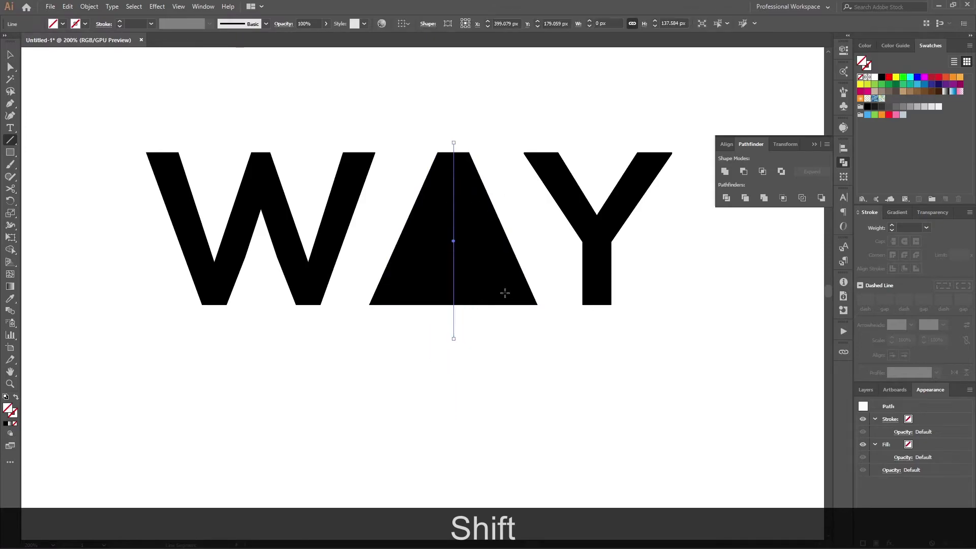
left_click(870, 67)
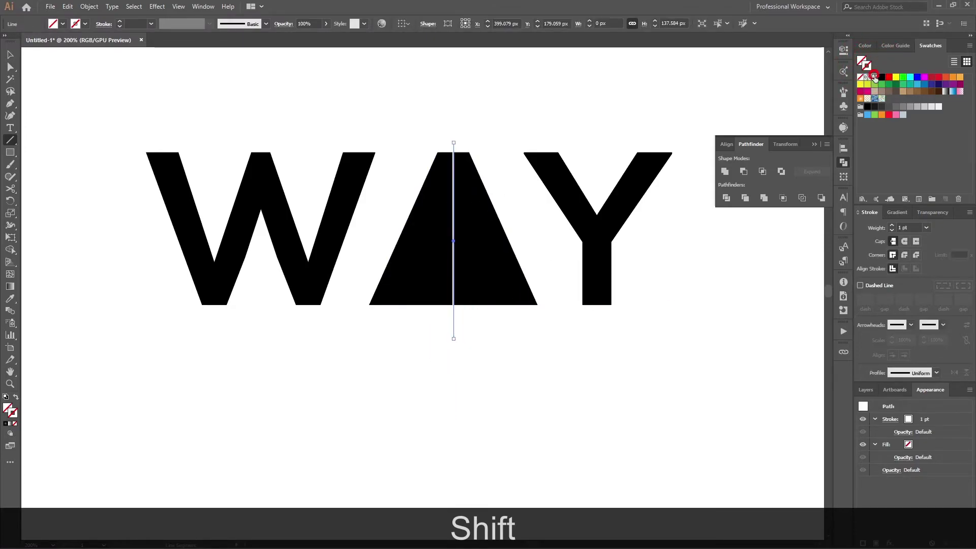
left_click(874, 77)
- Set the white line's stroke to 6 pt and apply the triangular width profile, flipped to be widest at the base
left_click(120, 21)
left_click(120, 21)
left_click(120, 21)
left_click(120, 21)
left_click(120, 22)
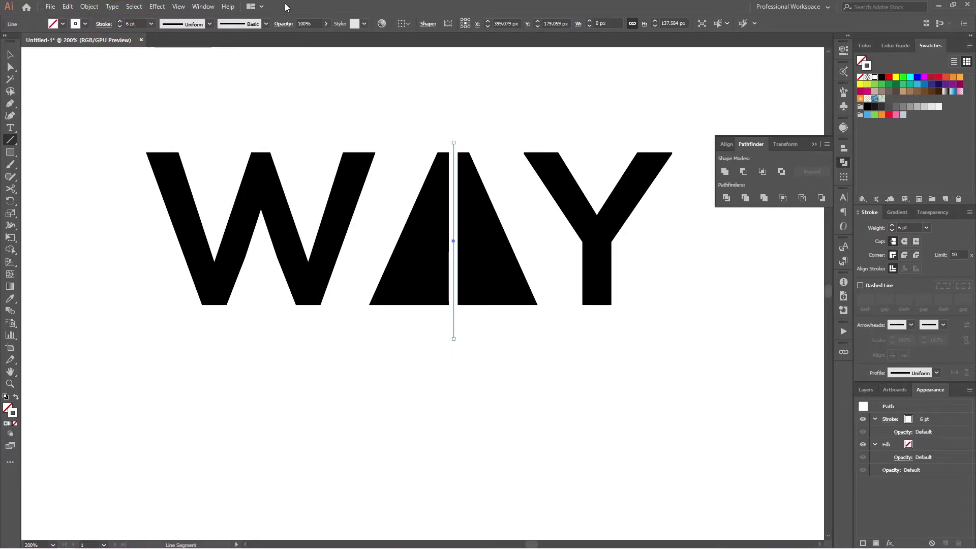
left_click(209, 24)
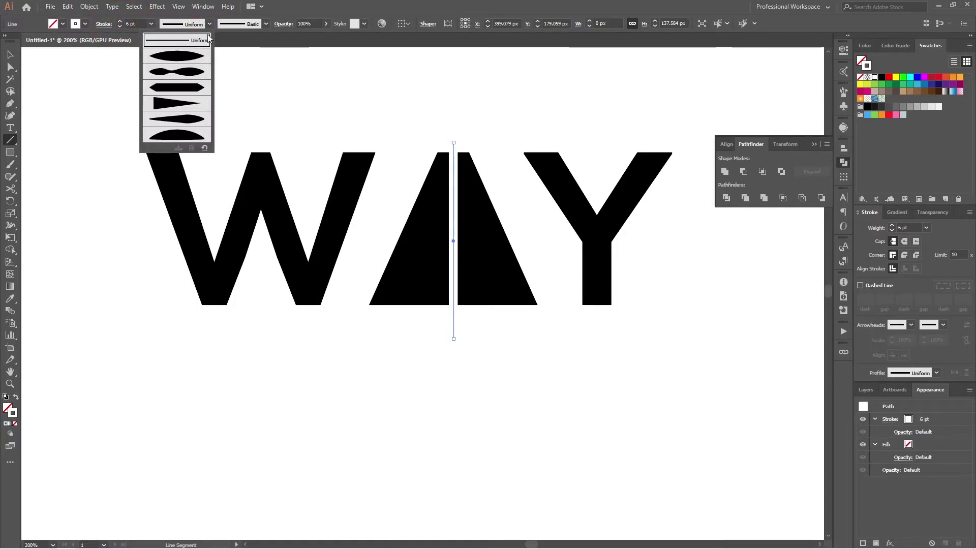
left_click(184, 105)
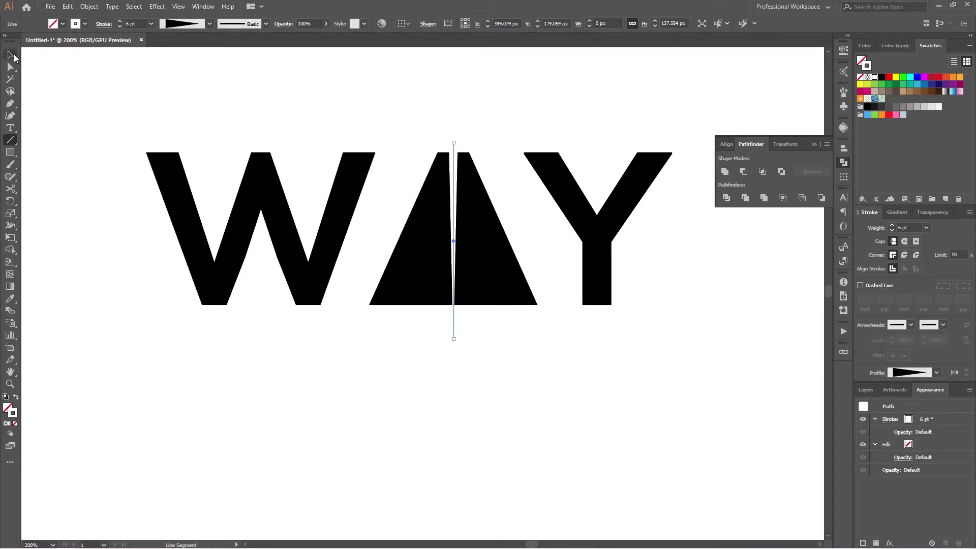
left_click(11, 55)
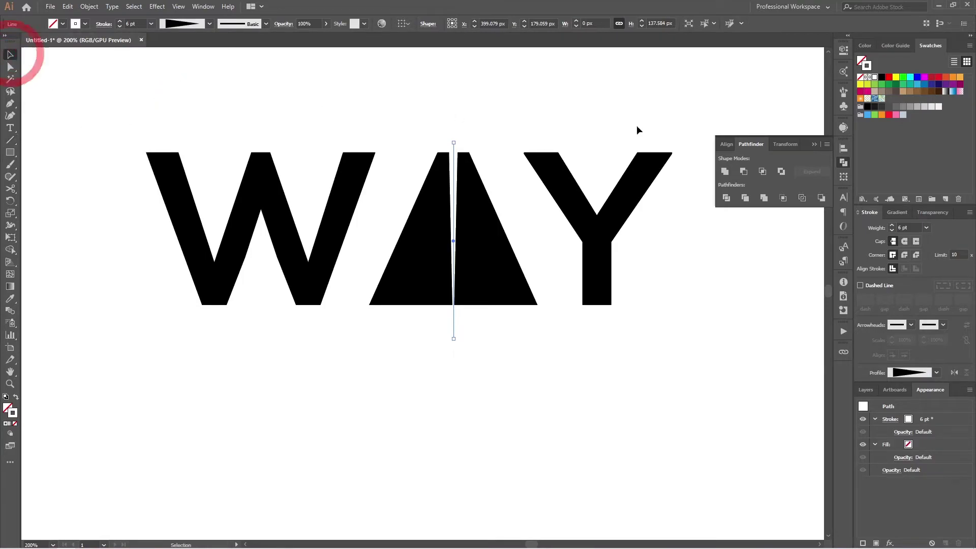
left_click(953, 374)
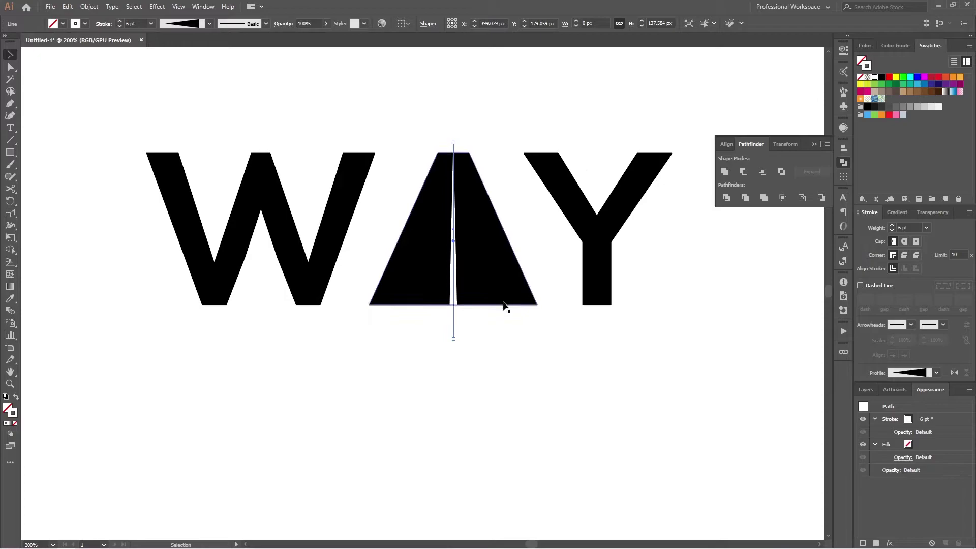
- Increase the tapered white line's stroke weight to 19 pt
left_click(892, 225)
left_click(892, 224)
left_click(893, 225)
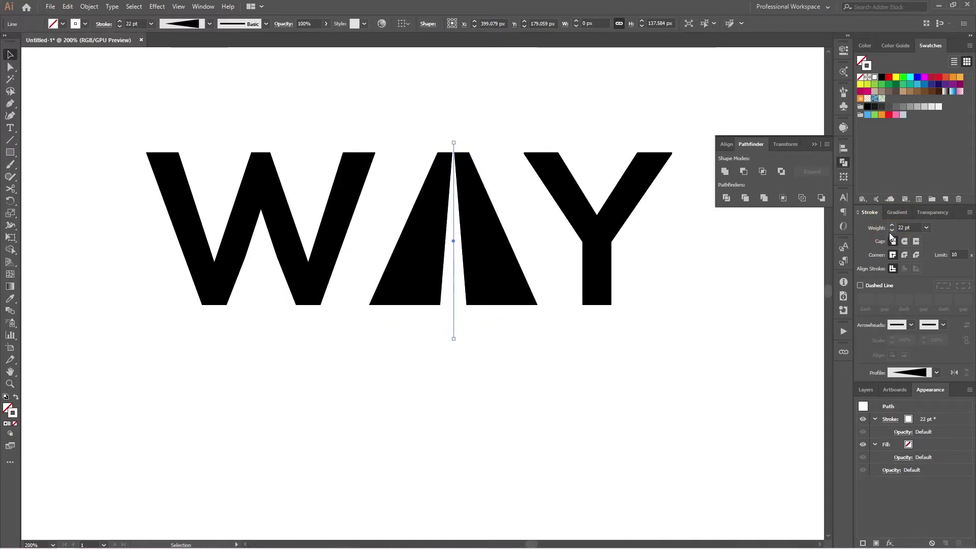
left_click(892, 231)
left_click(891, 231)
left_click(892, 230)
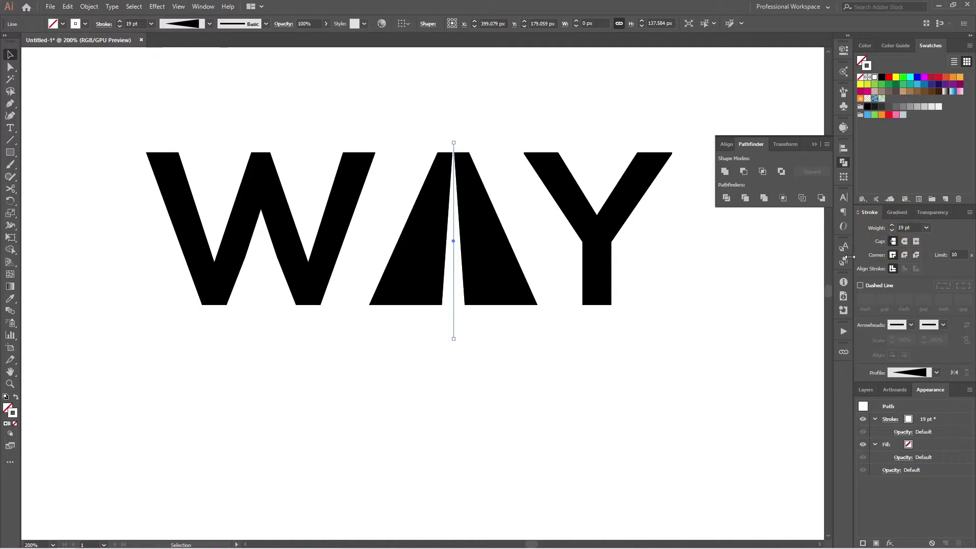
- Turn the white centre line into a dashed stroke with a 2 pt gap
left_click(874, 285)
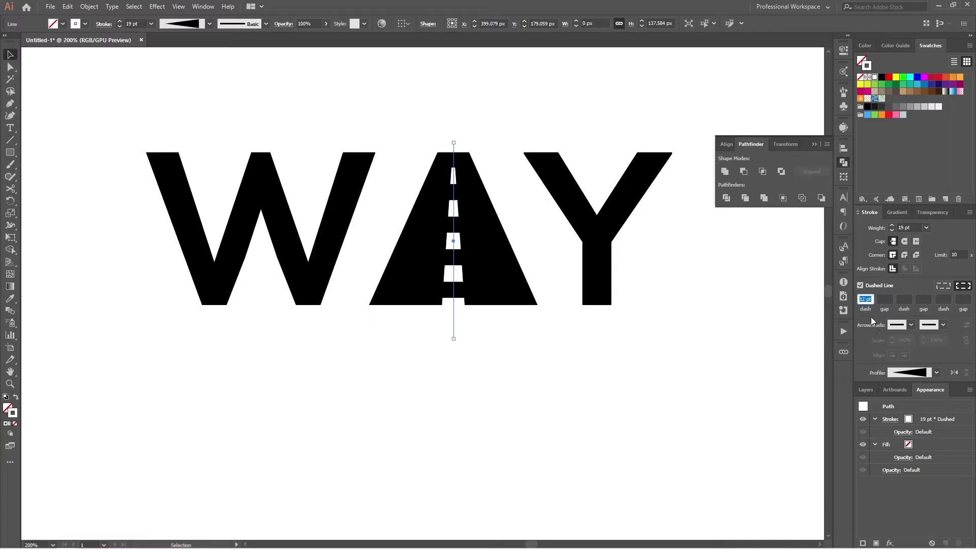
type("2")
key("Return")
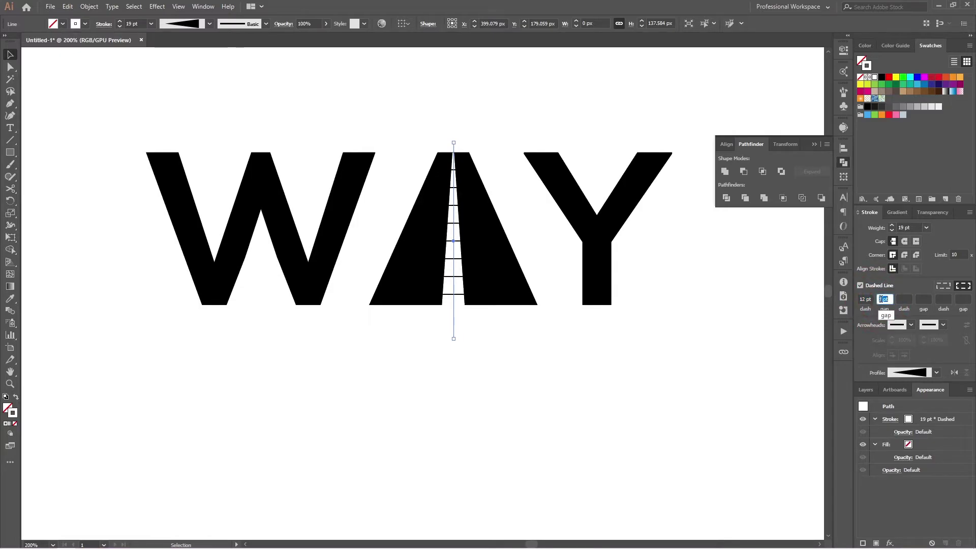
- Lengthen the dashes of the white centre line to form a few long lane markings on the road-shaped A
key("Up")
key("Up")
key("Up")
key("Up")
key("Up")
key("Up")
key("Up")
key("Up")
key("Up")
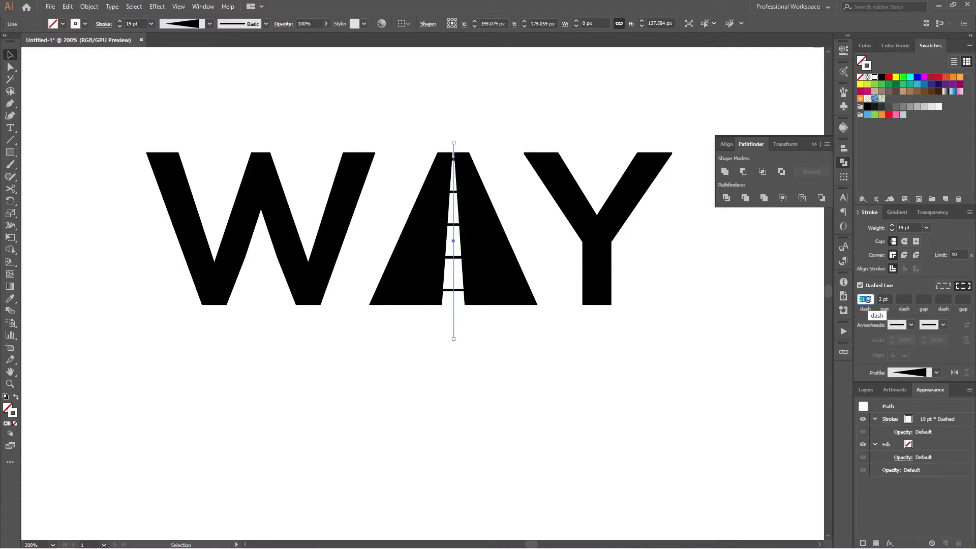
key("Up")
key("Up")
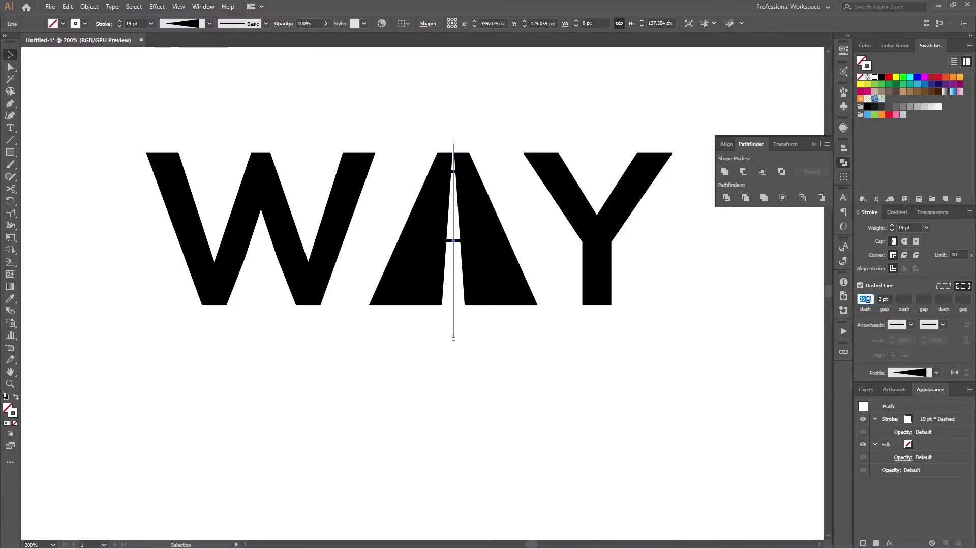
- Set the white centre line's dashes to 28 pt and its gaps to 4 pt
key("Down")
key("Down")
left_click(888, 299)
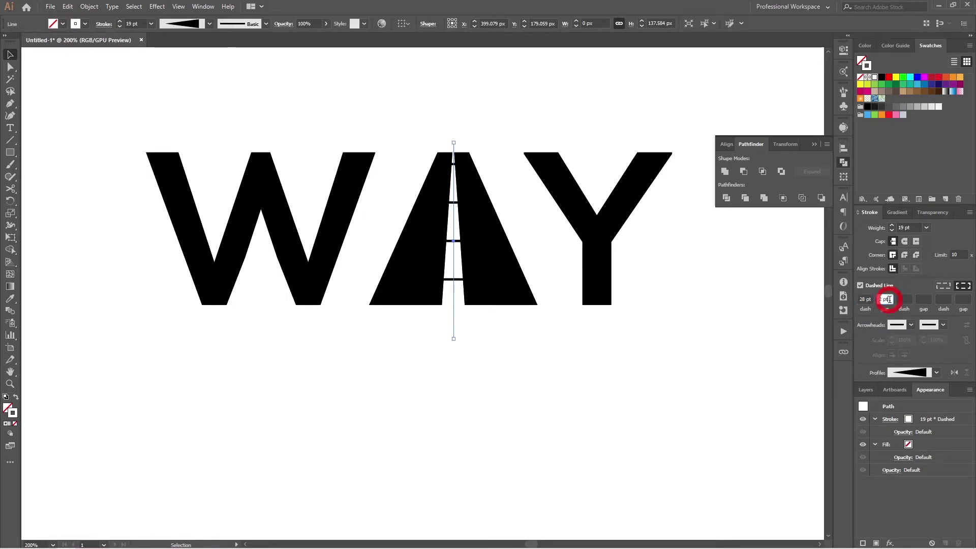
left_click(548, 398)
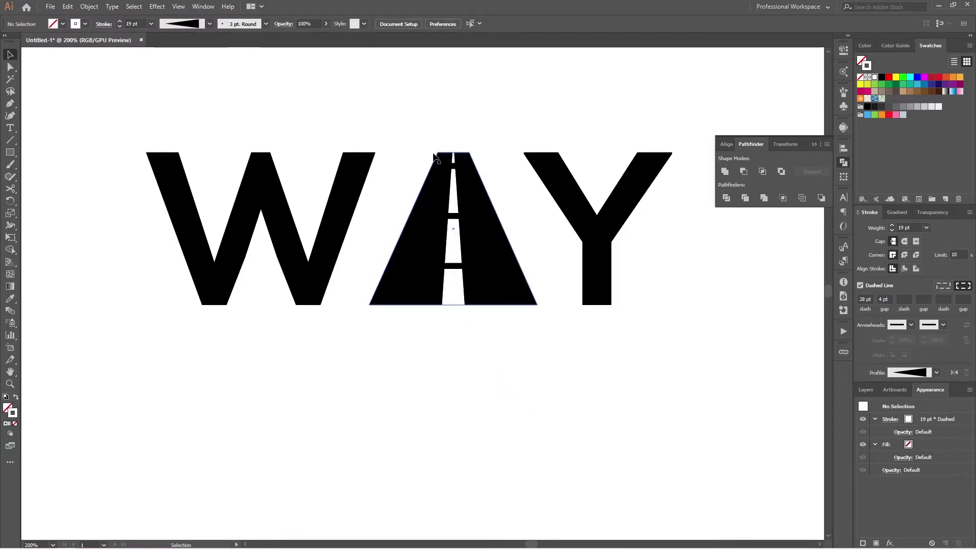
- Draw a slanted 1 pt dashed white line, about 59 by 132 px, just inside the A's left edge
scroll(437, 198, "up", 1, "alt")
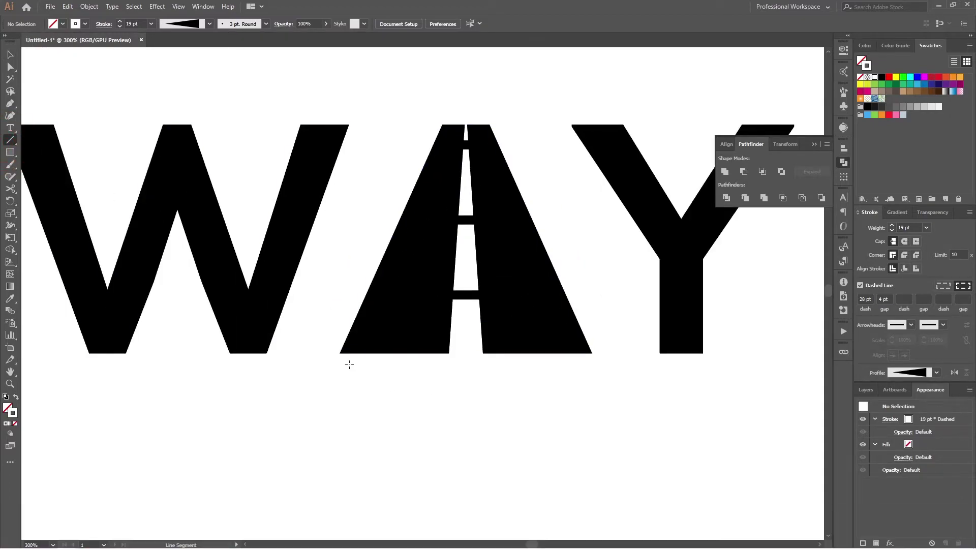
left_click_drag(340, 352, 464, 71)
key("v")
left_click_drag(449, 118, 445, 136)
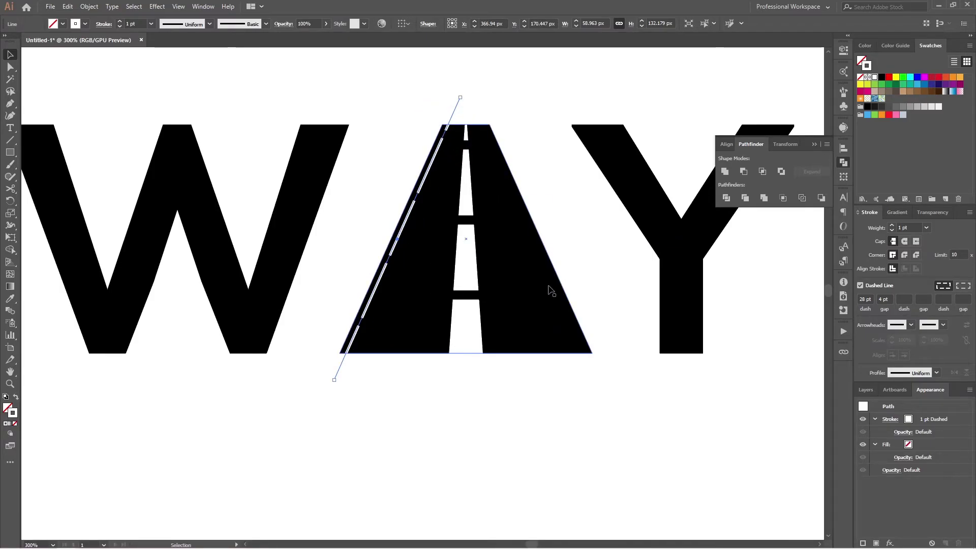
- Make a mirrored copy of the dashed edge line and place it just inside the A's right edge
right_click(394, 248)
mouse_move(435, 395)
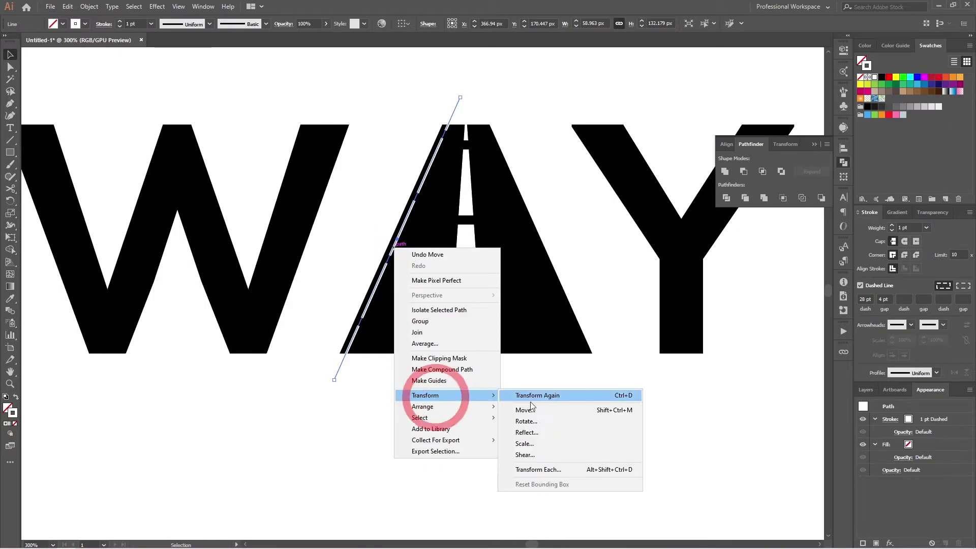
left_click(541, 435)
left_click(733, 309)
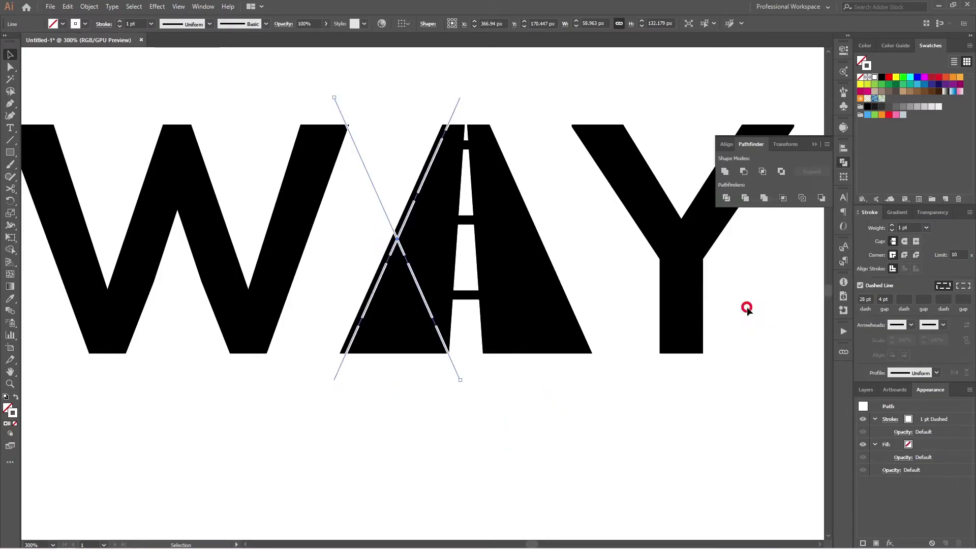
left_click_drag(399, 238, 528, 227)
left_click(574, 263)
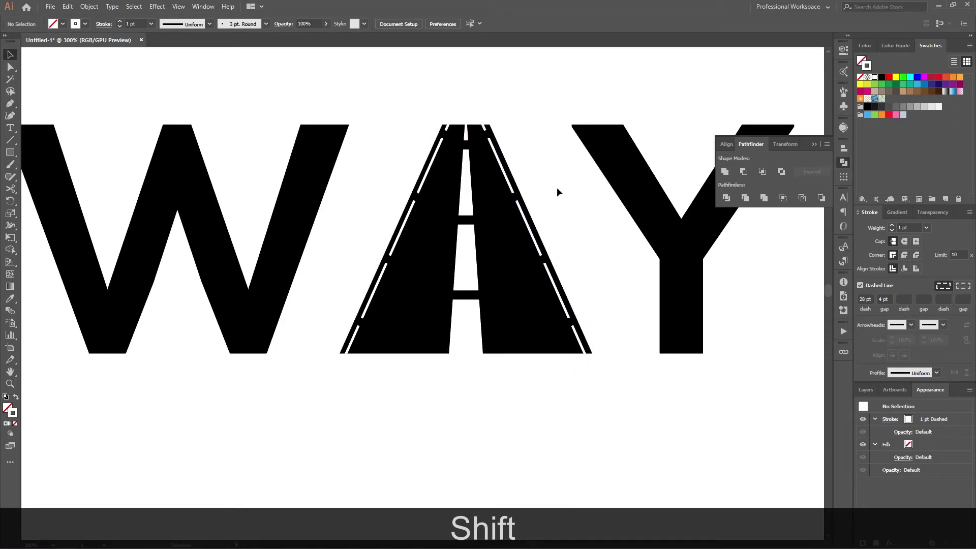
- Expand the appearance of the centre line and both dashed edge lines together
left_click(545, 105)
left_click_drag(603, 358, 294, 405)
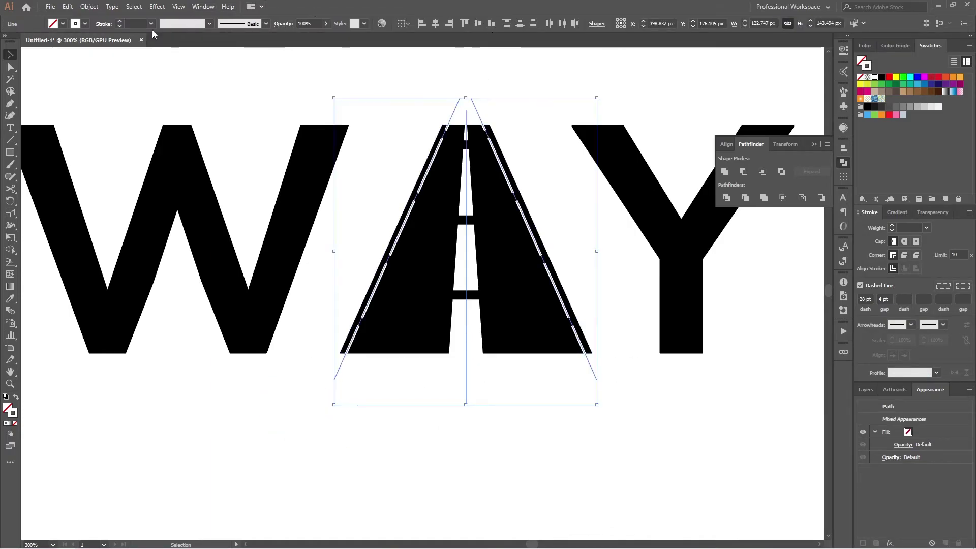
left_click(89, 6)
left_click(127, 129)
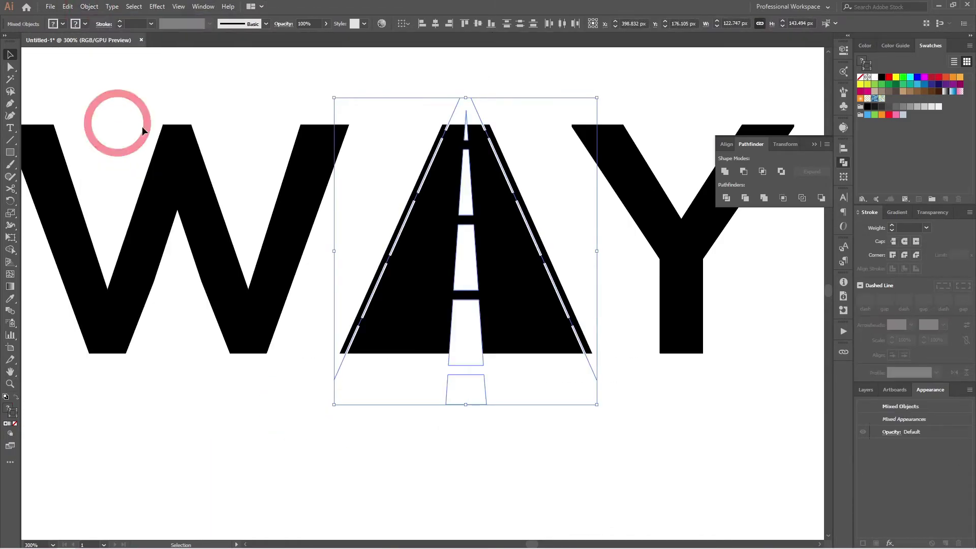
- Cut the expanded lane markings out of the A with a Pathfinder shape mode
left_click(528, 84)
left_click_drag(524, 71, 385, 412)
left_click(763, 171)
left_click(578, 387)
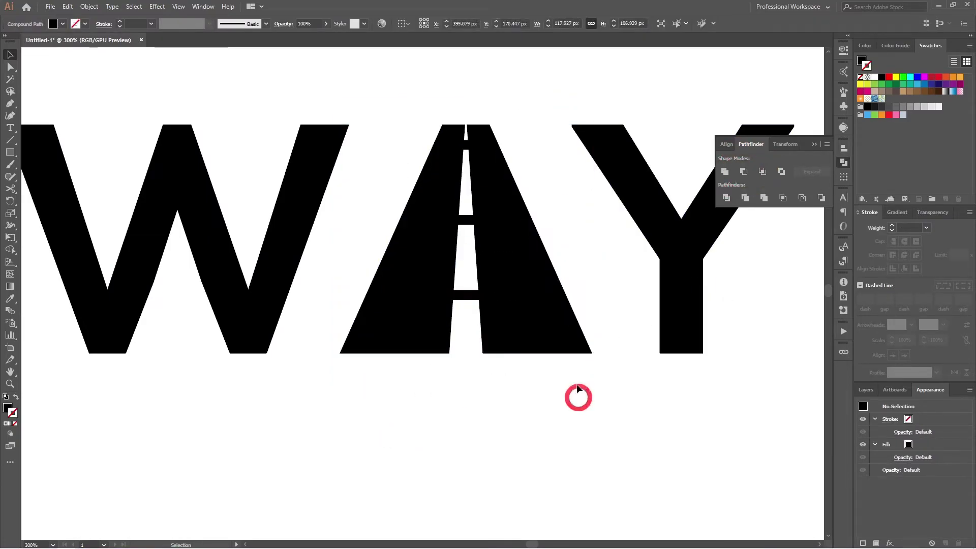
- Group the WAY wordmark and move it off the artboard, above the COFFEE wordmark
scroll(576, 384, "down", 2)
scroll(575, 385, "down", 2)
scroll(605, 386, "right", 1)
left_click_drag(618, 307, 340, 394)
key("ctrl+g")
left_click(644, 415)
left_click_drag(522, 371, 294, 121)
- Place a copy of the plain LOVE text on the empty artboard
left_click(375, 333)
left_click(326, 251)
left_click_drag(326, 252, 531, 364)
left_click(500, 416)
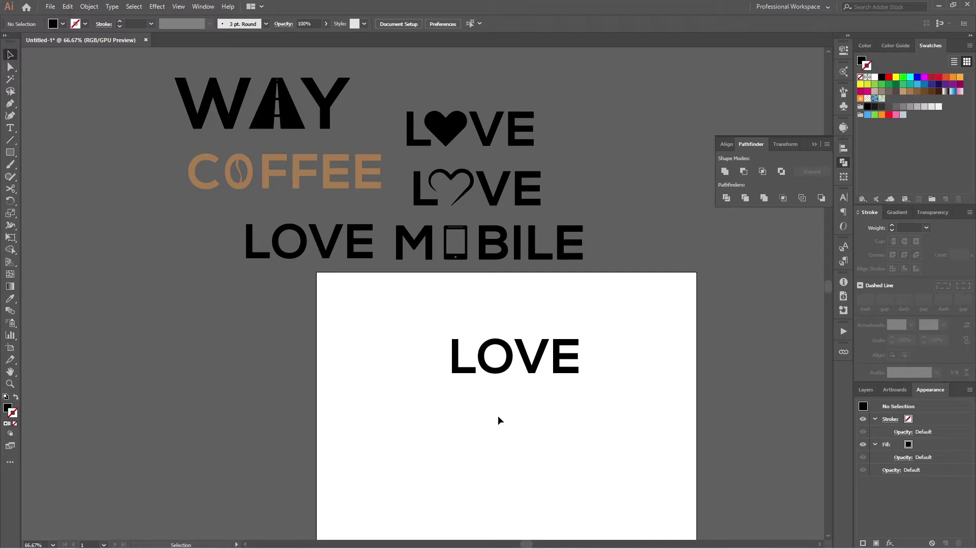
- Replace the copied LOVE text with STAR
left_click(503, 375)
key("t")
left_click(522, 369)
key("ctrl+a")
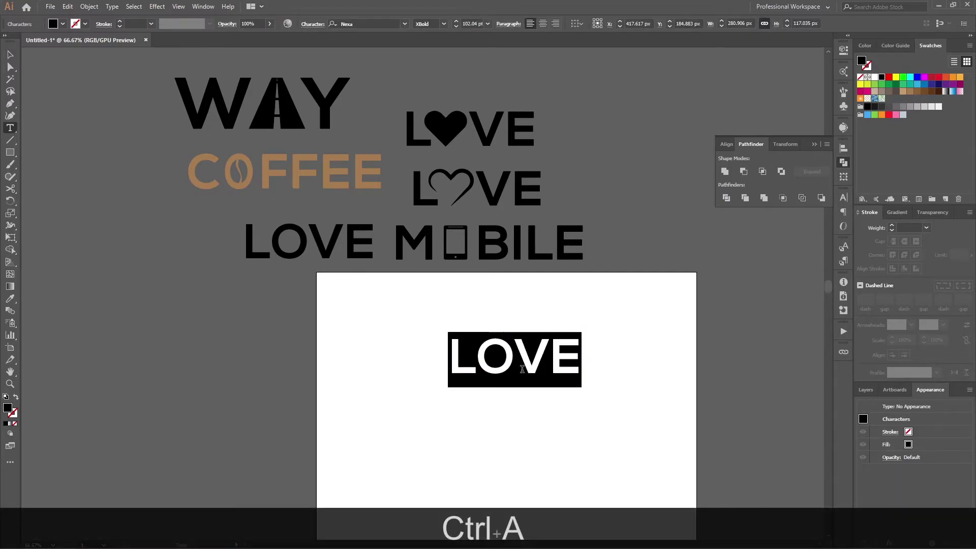
type("STAR")
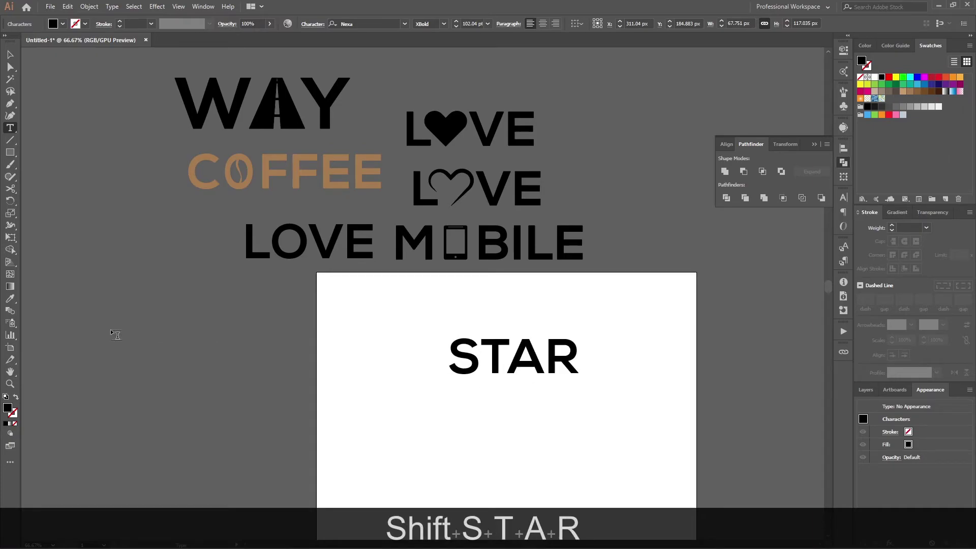
left_click(9, 54)
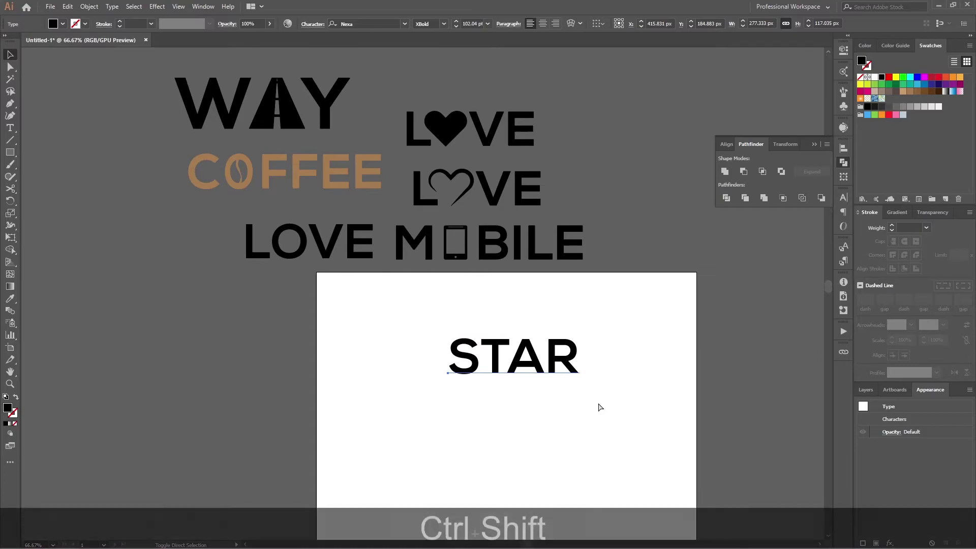
- Convert the STAR text to outlines
key("ctrl+shift+o")
key("ctrl+shift+o")
scroll(600, 407, "up", 4)
left_click(388, 342)
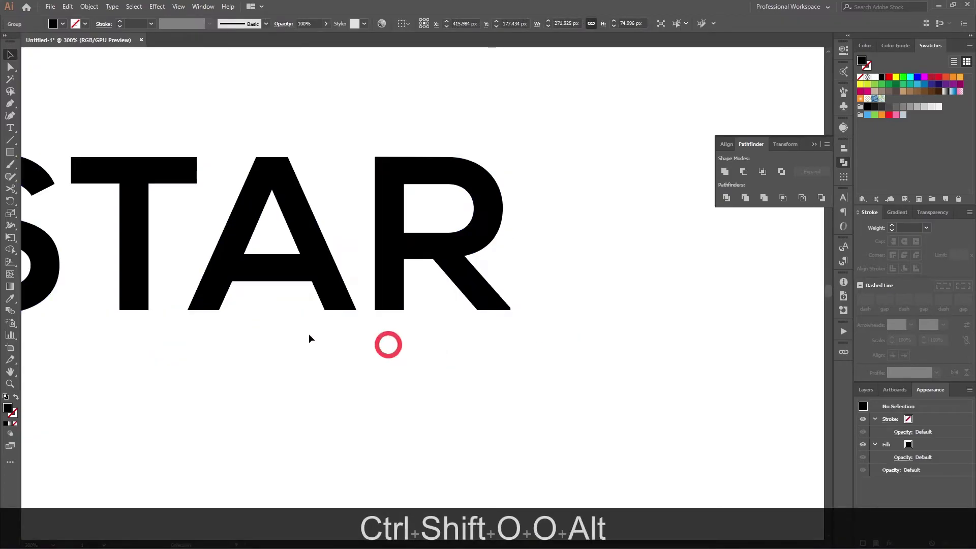
- Draw a black five-pointed star, about 93 by 89 px, over the letter A
left_click_drag(9, 155, 43, 198)
mouse_move(238, 157)
left_mouse_down()
mouse_move(238, 190)
mouse_move(341, 297)
mouse_move(337, 338)
mouse_move(343, 329)
mouse_move(329, 328)
left_mouse_up()
key("space")
key("v")
- Ungroup the outlined STAR letters so that the A can be selected on its own
left_click(349, 302, "shift")
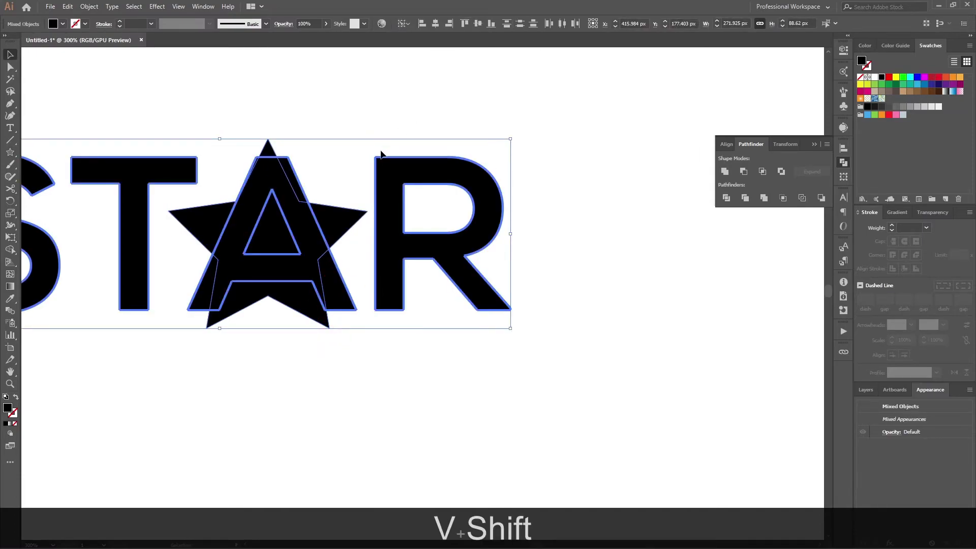
right_click(354, 283)
left_click(275, 363)
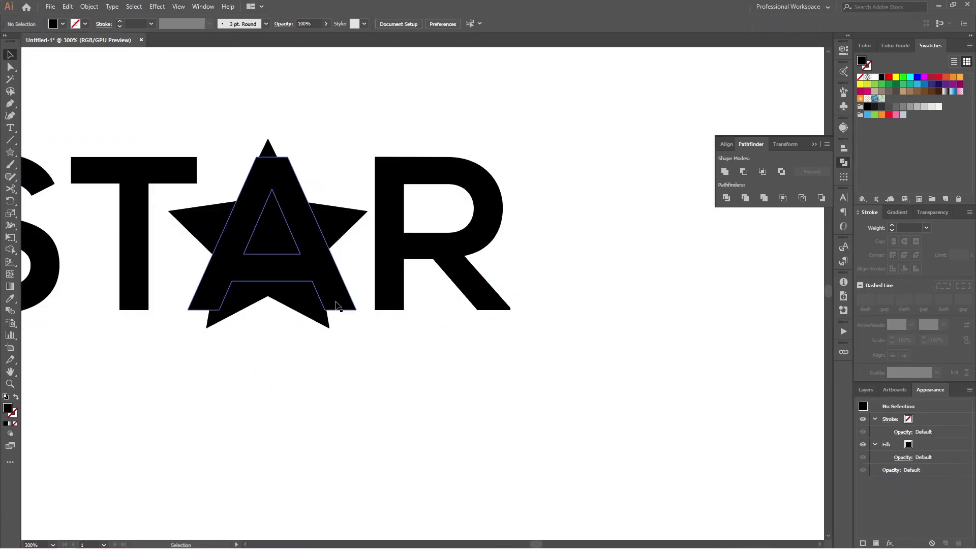
right_click(335, 304)
left_click(318, 388)
- Centre the star on the letter A both horizontally and vertically
left_click_drag(294, 205, 299, 203)
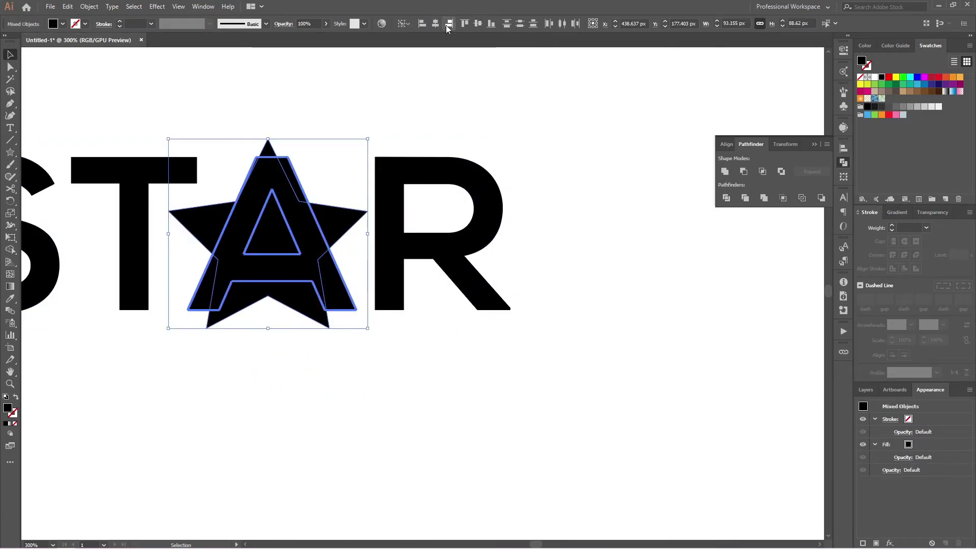
key("Right")
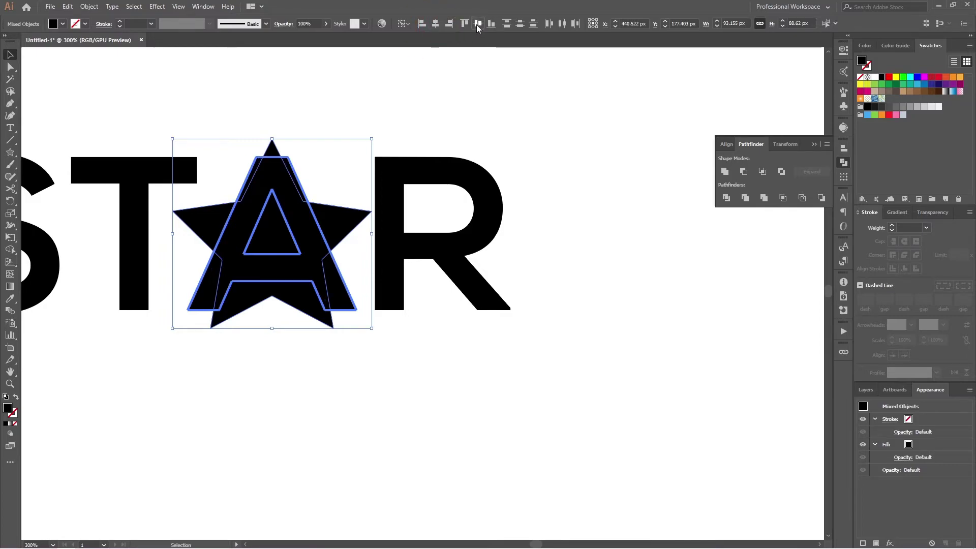
left_click(529, 93)
- Delete the letter A and scale the star proportionally from its centre to the letters' height, about 76 by 71 px
left_click(351, 286)
key("Delete")
left_click(300, 269)
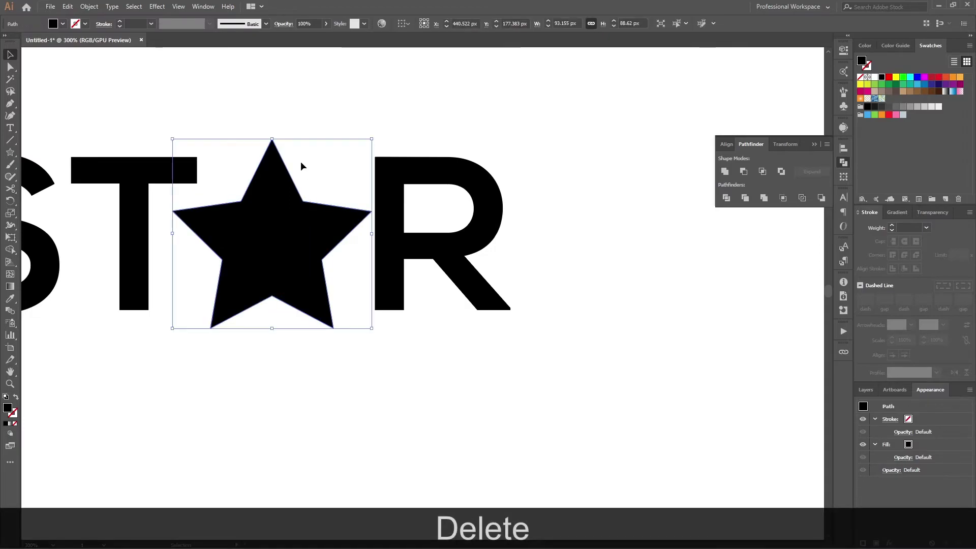
left_click_drag(271, 140, 272, 158)
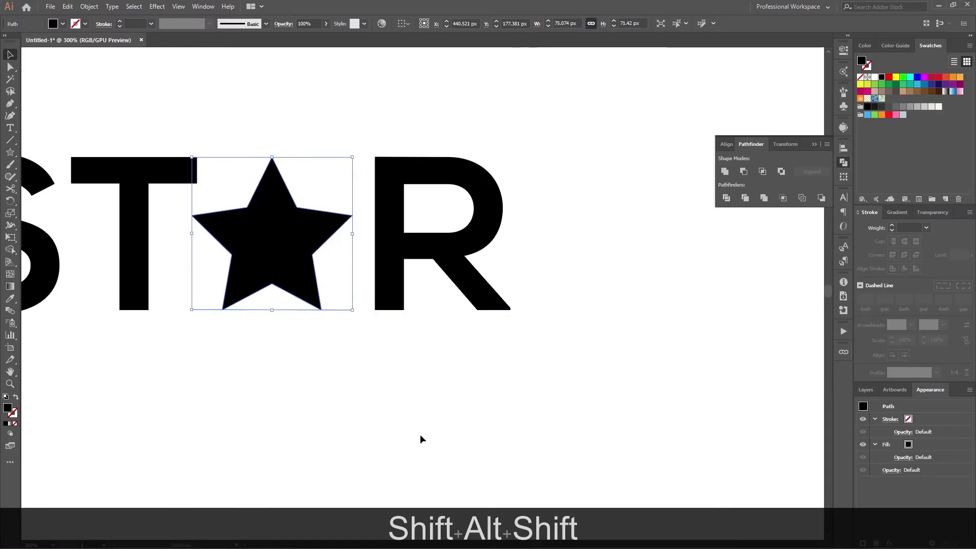
- Group the STAR wordmark and move it above the artboard, beside the MOBILE wordmark
scroll(394, 340, "down", 3)
left_click_drag(502, 254, 209, 347)
key("ctrl+g")
left_click(418, 361)
left_click_drag(355, 319, 585, 135)
left_click_drag(521, 223, 476, 217)
- Place a copy of the plain LOVE text on the artboard and replace its wording with TALK
left_click_drag(173, 112, 443, 241)
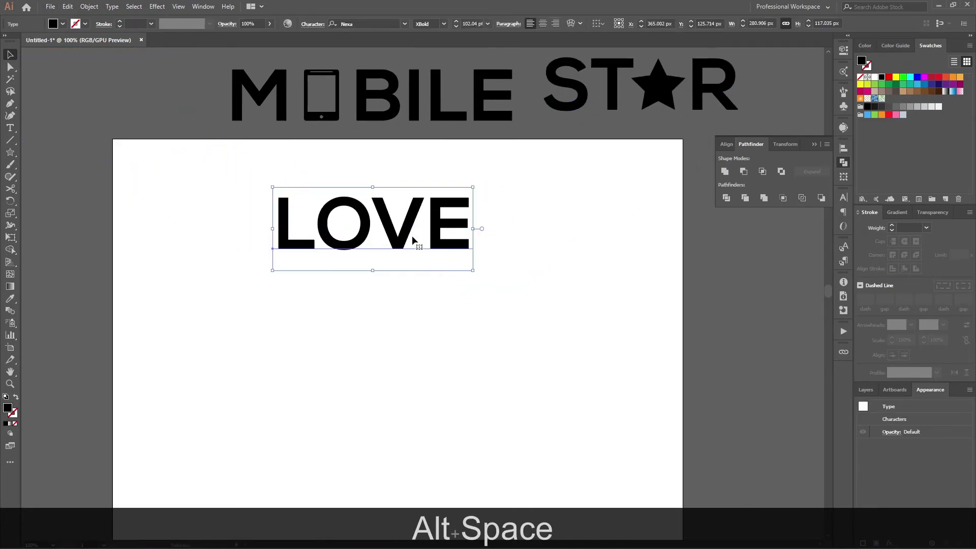
double_click(387, 231)
key("ctrl+a")
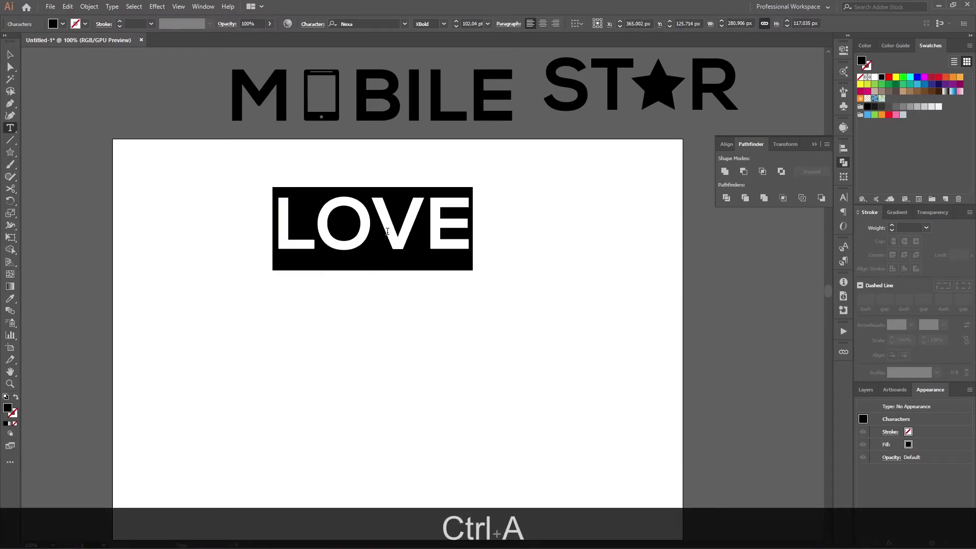
key("shift")
key("shift")
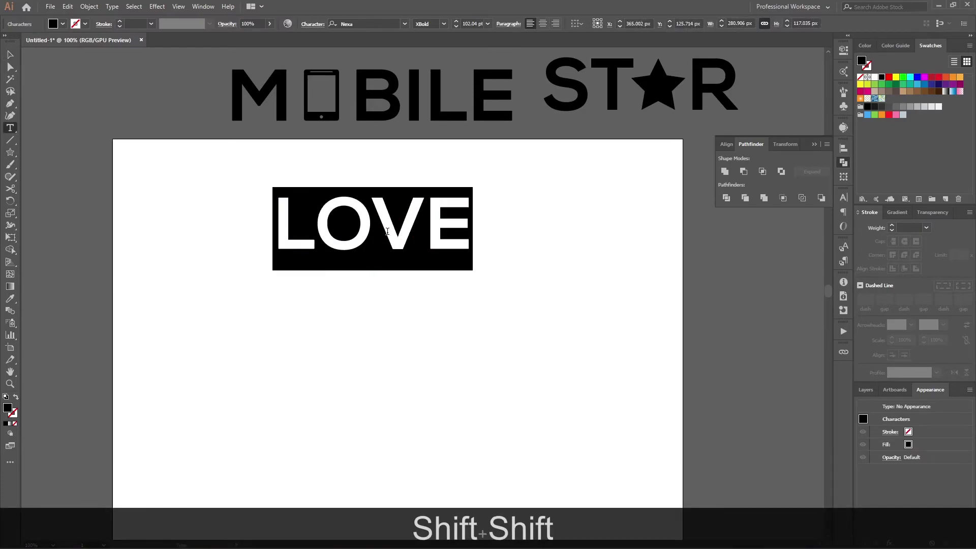
type("TALK")
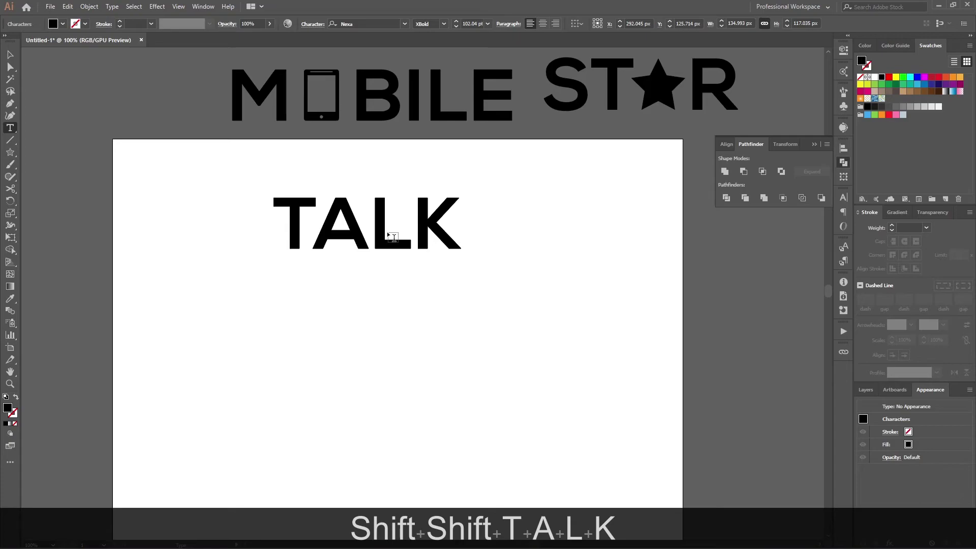
left_click(11, 56)
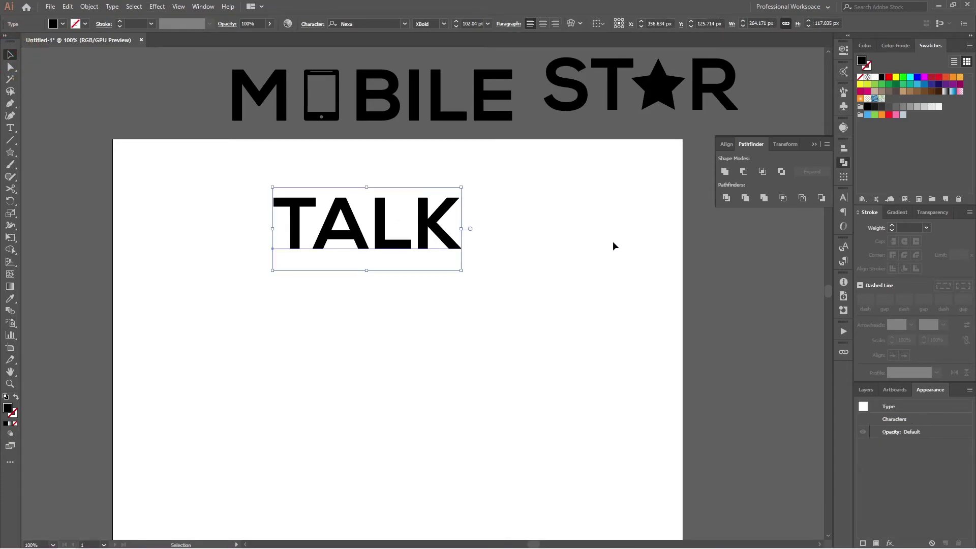
- Turn off All Caps for the TALK text so it is set as Talk
left_click(843, 198)
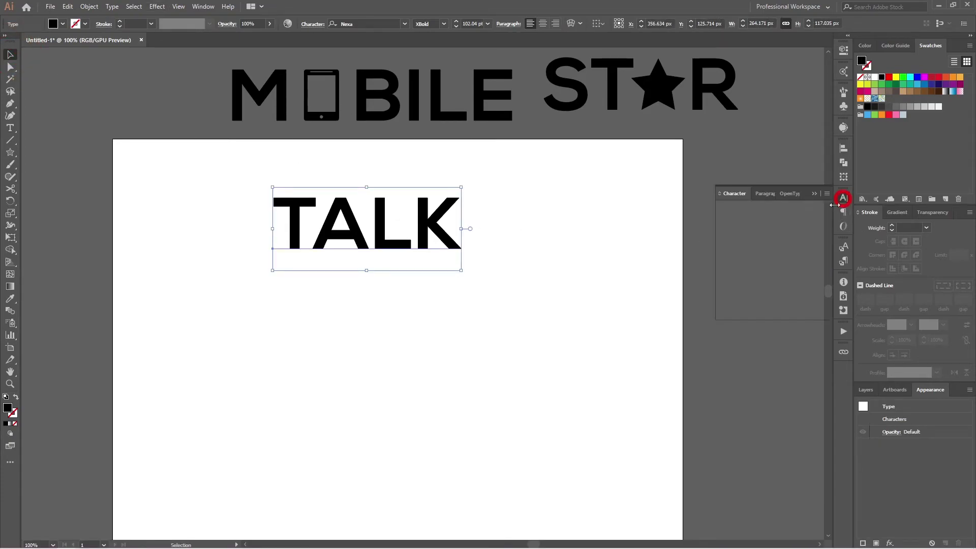
left_click(726, 297)
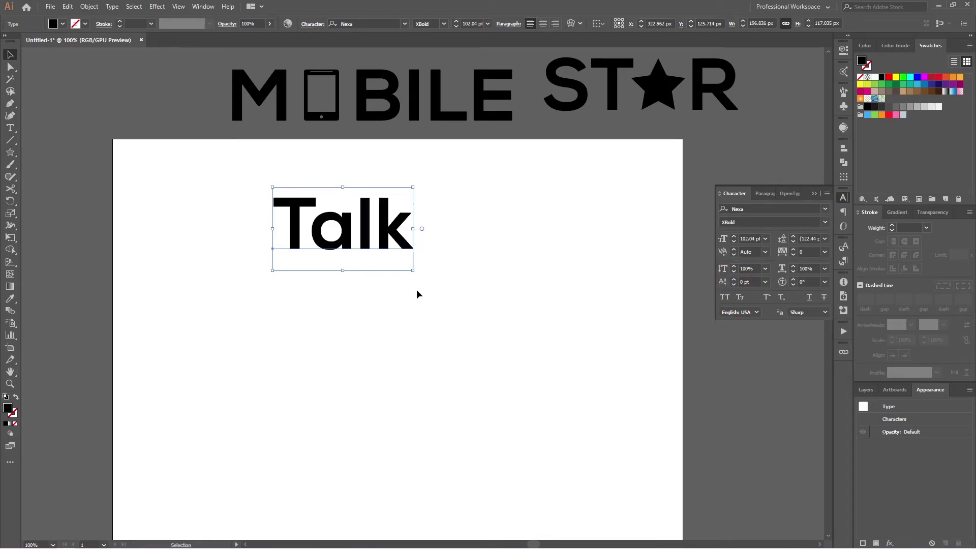
left_click(417, 289)
- Place a spare copy of Talk above the artboard beside MOBILE and convert the artboard's Talk to outlines
left_click(358, 259)
left_click_drag(371, 255, 165, 112)
left_click(359, 258)
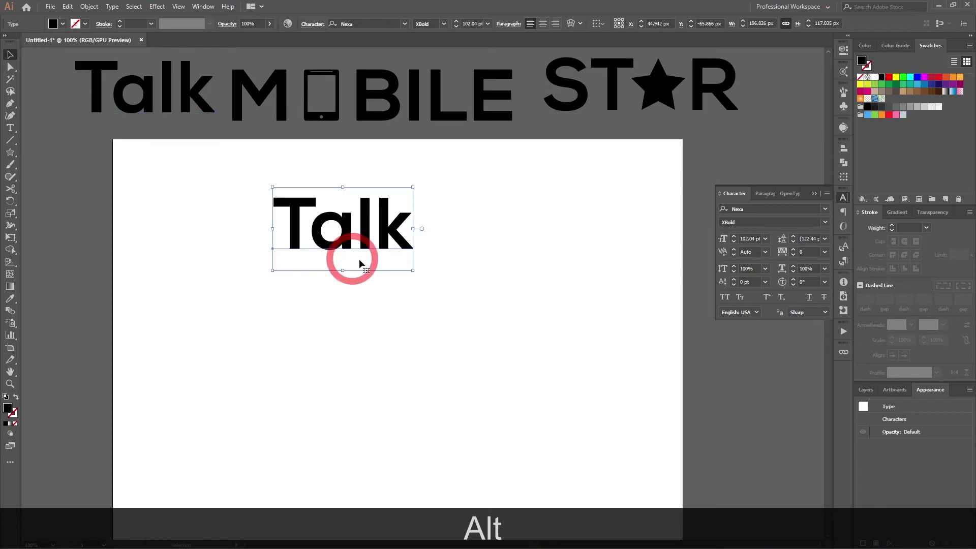
key("ctrl+shift+o")
left_click(359, 260)
scroll(336, 239, "up", 10)
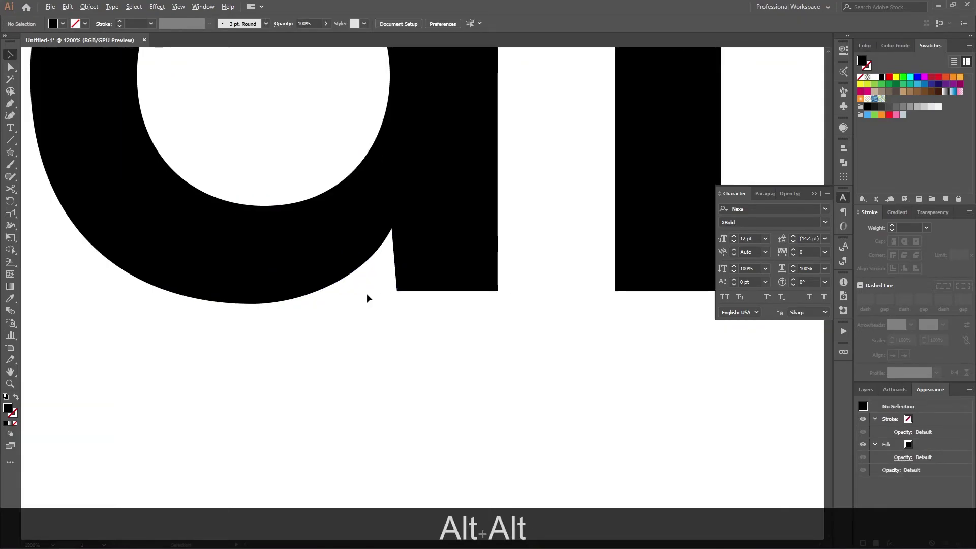
- Remove the anchor points that form the notch between the bowl and stem at the base of the a
key("a")
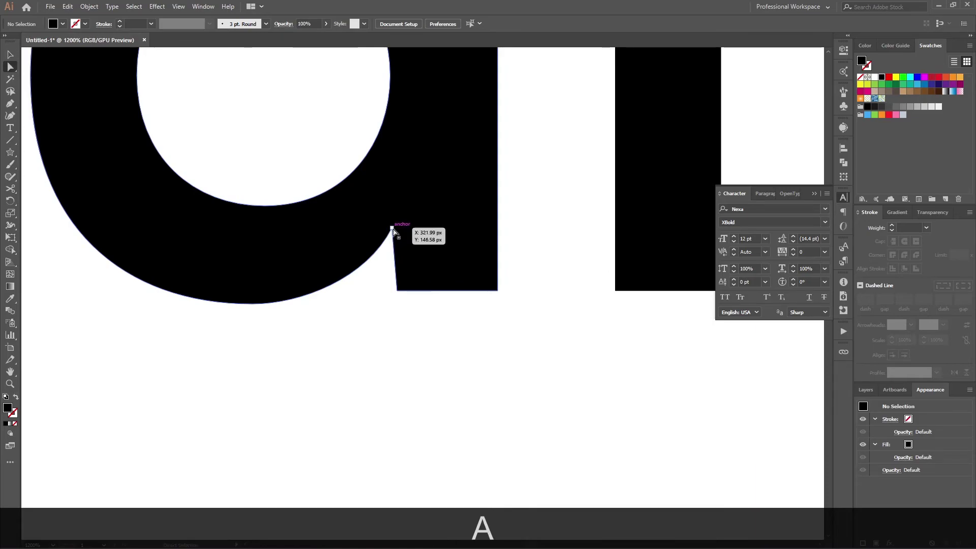
left_click(392, 229)
left_click_drag(393, 232, 398, 294)
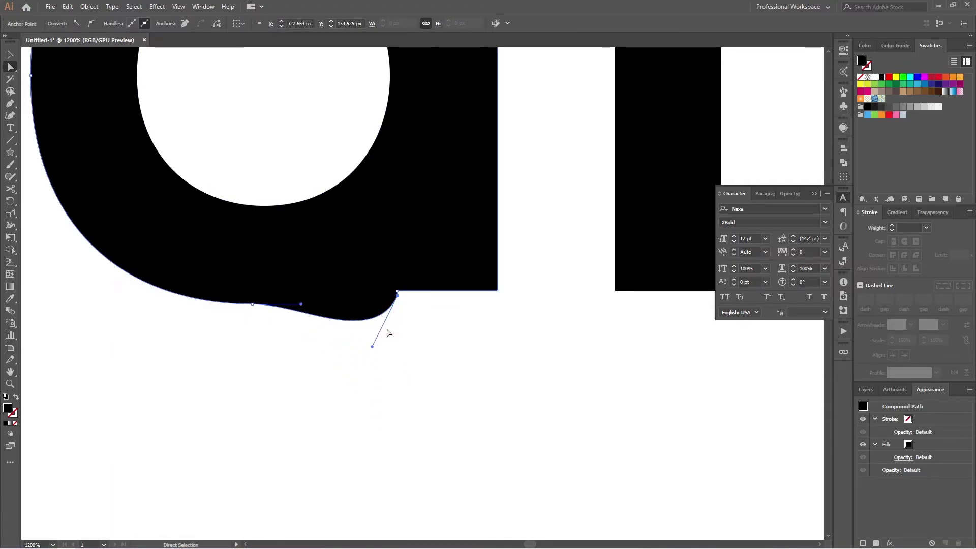
left_click(185, 24)
left_click(397, 291)
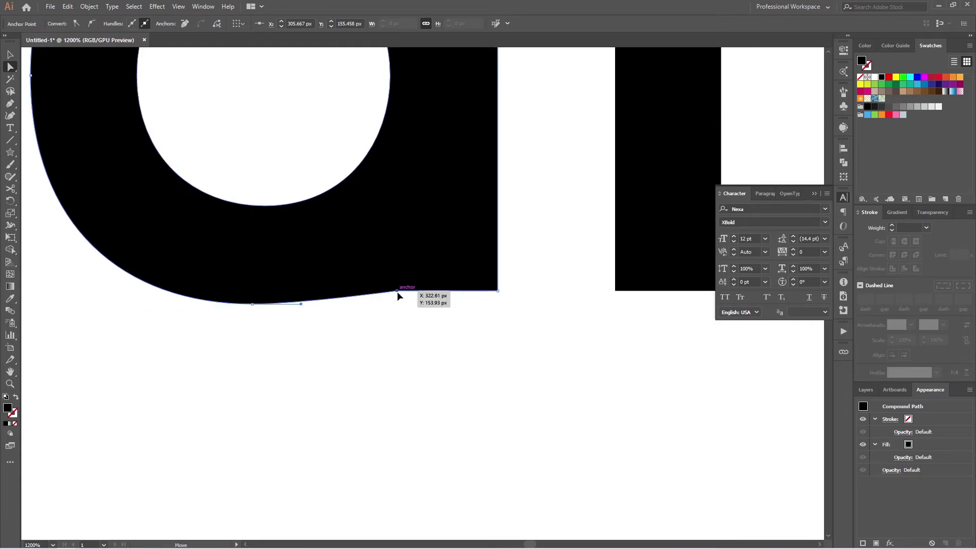
left_click(185, 24)
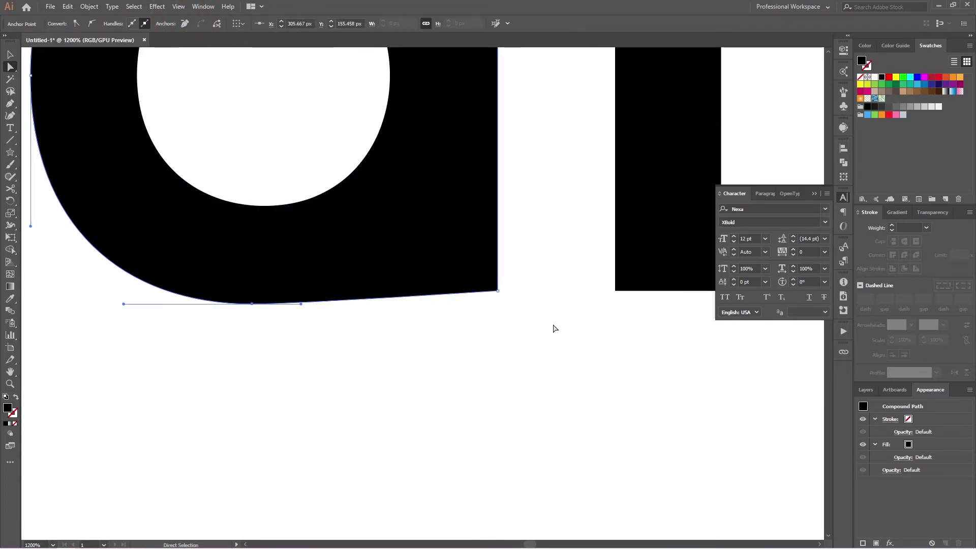
- Pull the lower outer corner point of the a down below the baseline to form a speech-bubble tail
key("a")
left_click(497, 291)
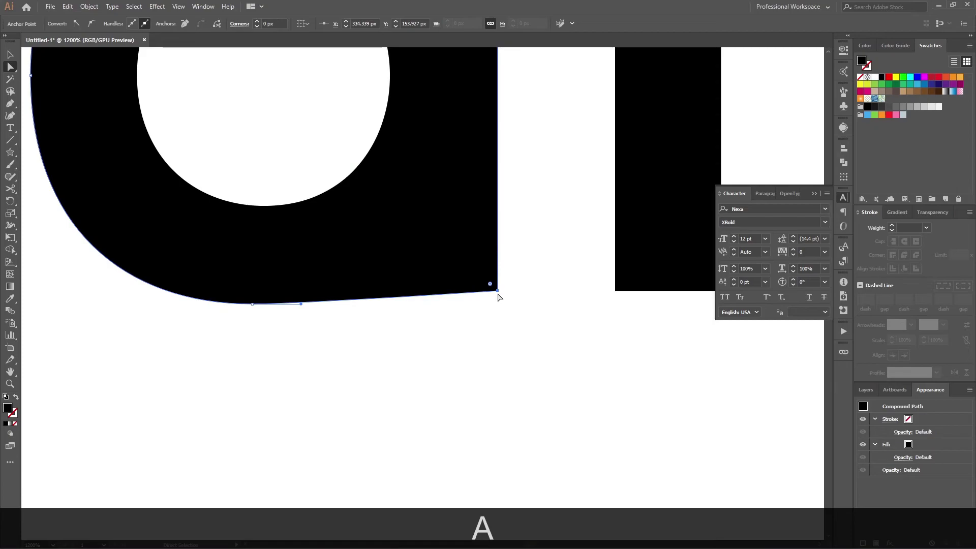
left_click_drag(497, 291, 501, 420)
scroll(529, 340, "down", 4)
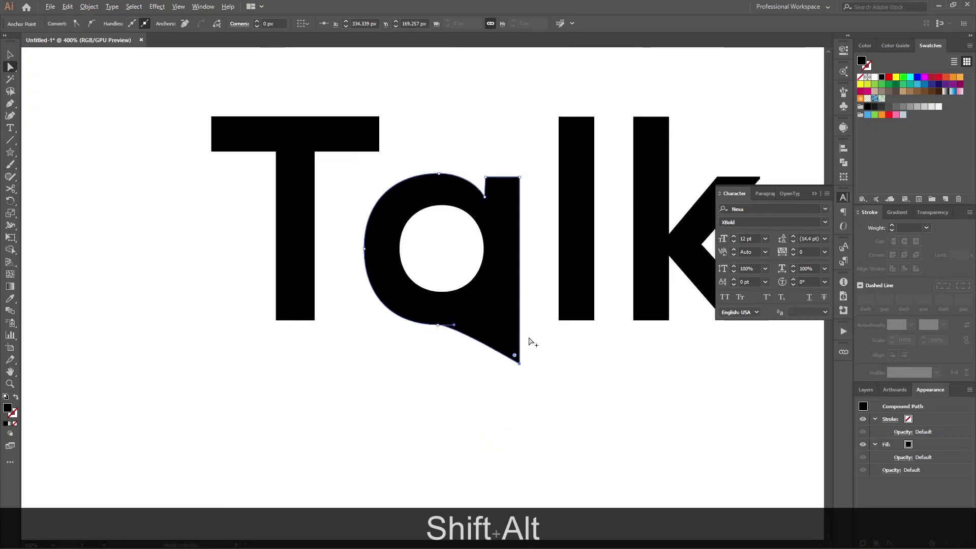
left_click(487, 395)
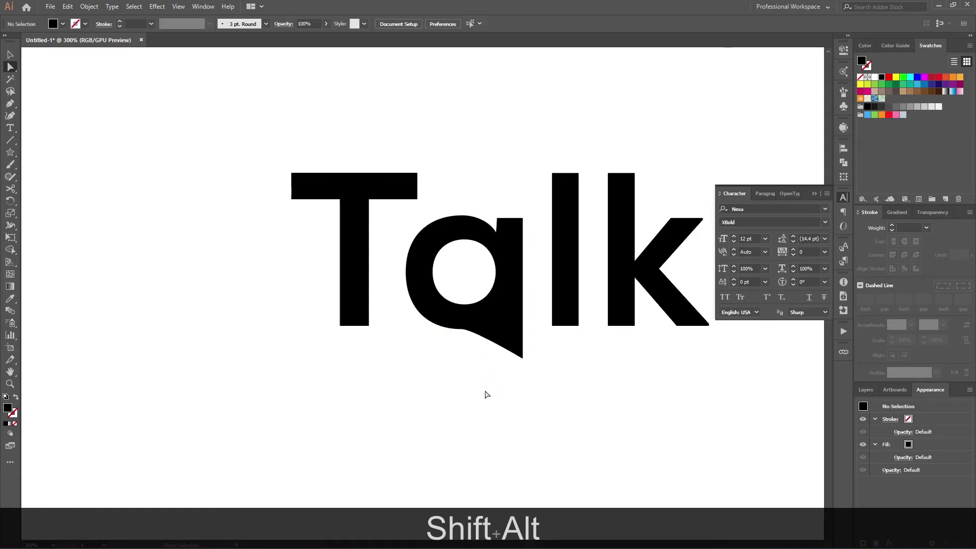
- Lengthen the curve handle of the anchor at the bowl's base so the bowl flows smoothly into the tail
scroll(487, 358, "up", 3)
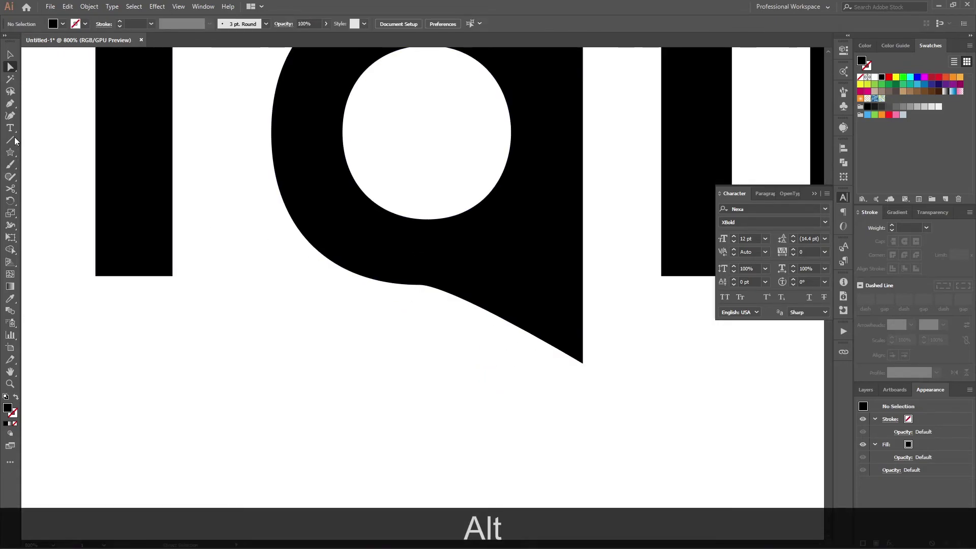
key("a")
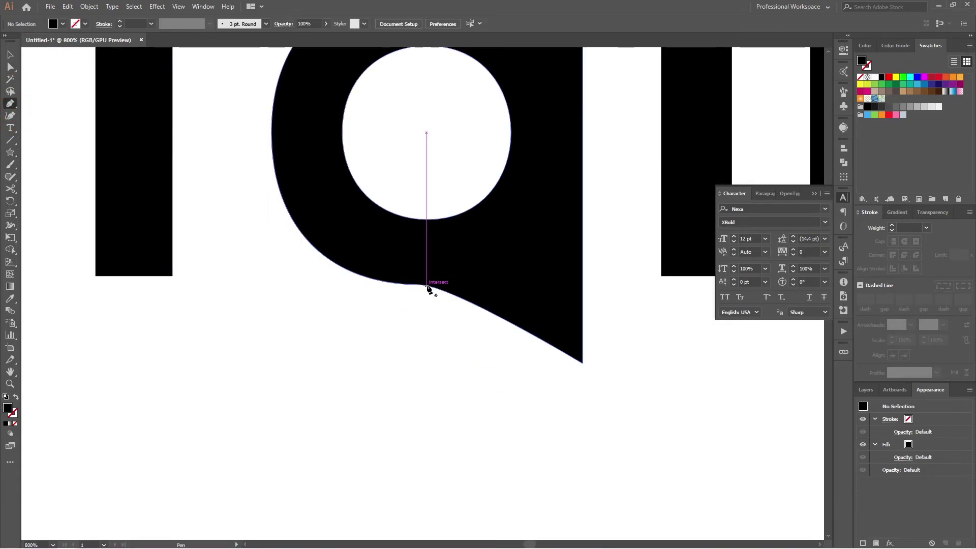
left_click(505, 320)
left_click_drag(453, 288, 489, 288)
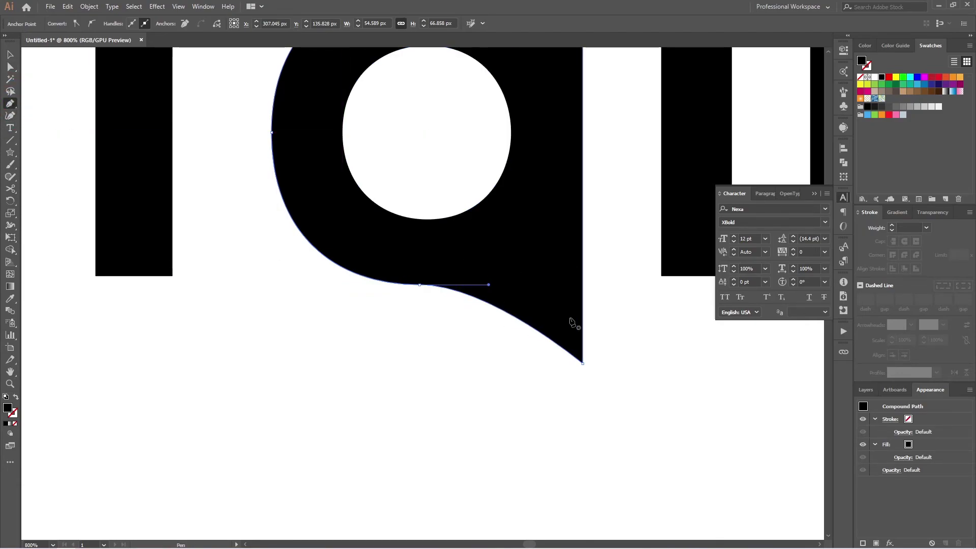
- Add an anchor point midway along the tail's lower edge and move it up and outward to curve the tail inward
left_click(514, 316)
left_click(515, 316)
left_click(514, 316)
key("ctrl+z")
key("a")
left_click_drag(515, 316, 516, 311)
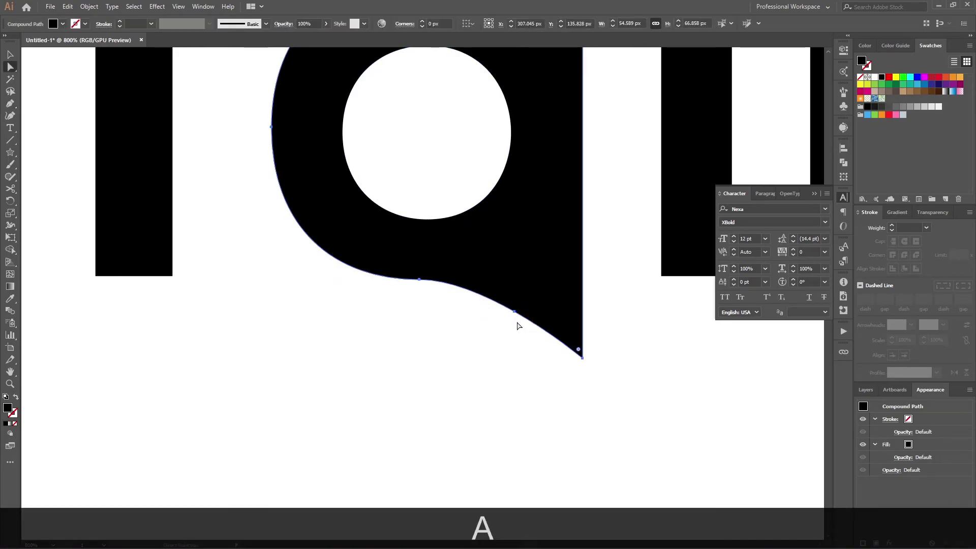
key("ctrl+z")
left_click(517, 326)
left_click(515, 317)
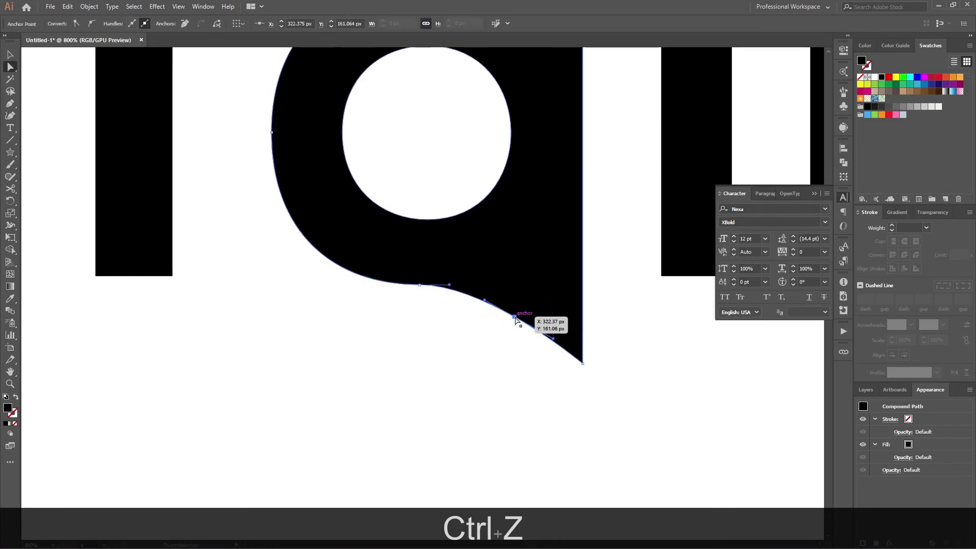
left_click_drag(515, 317, 529, 294)
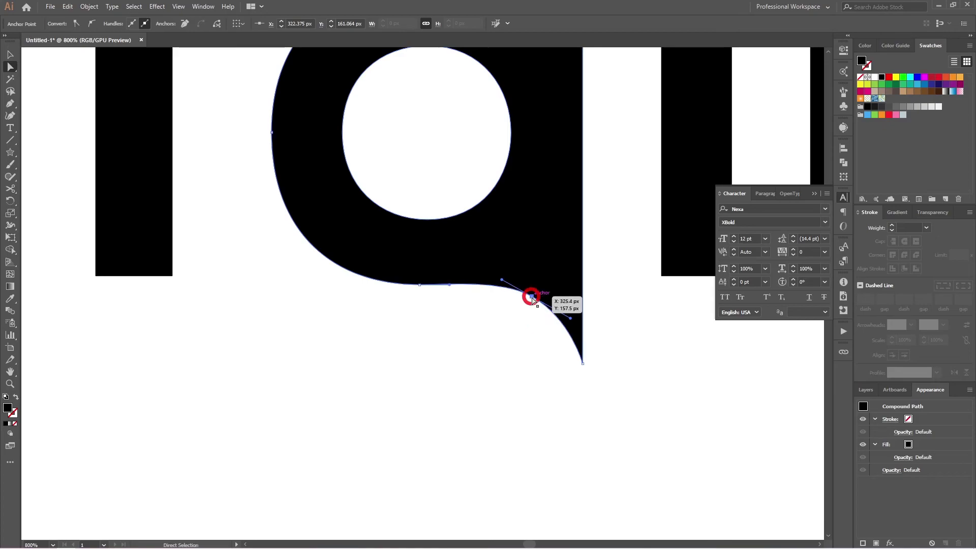
left_click(519, 334)
scroll(525, 327, "down", 4, "alt")
scroll(521, 334, "right", 3, "ctrl")
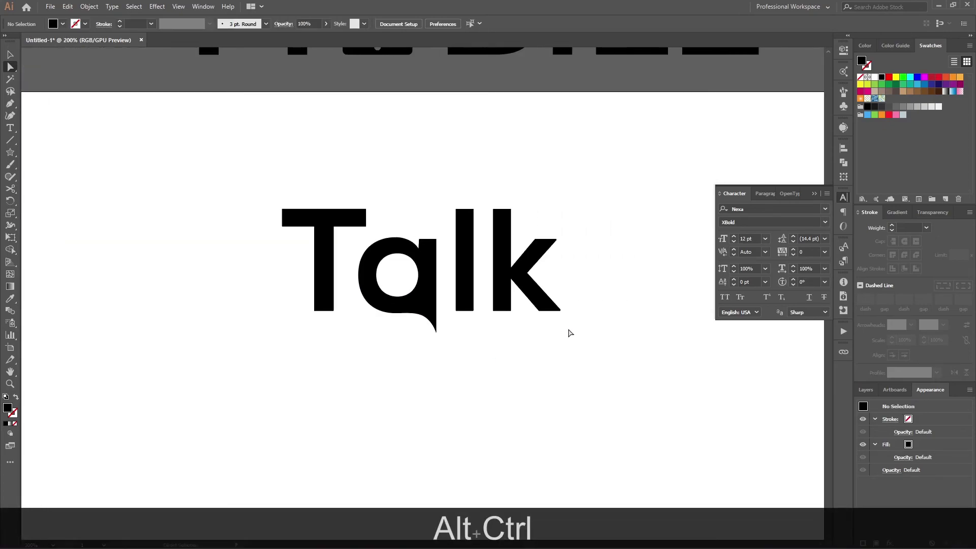
- Group the reshaped Talk wordmark and move it off the artboard to its left side
key("v")
left_click(415, 294)
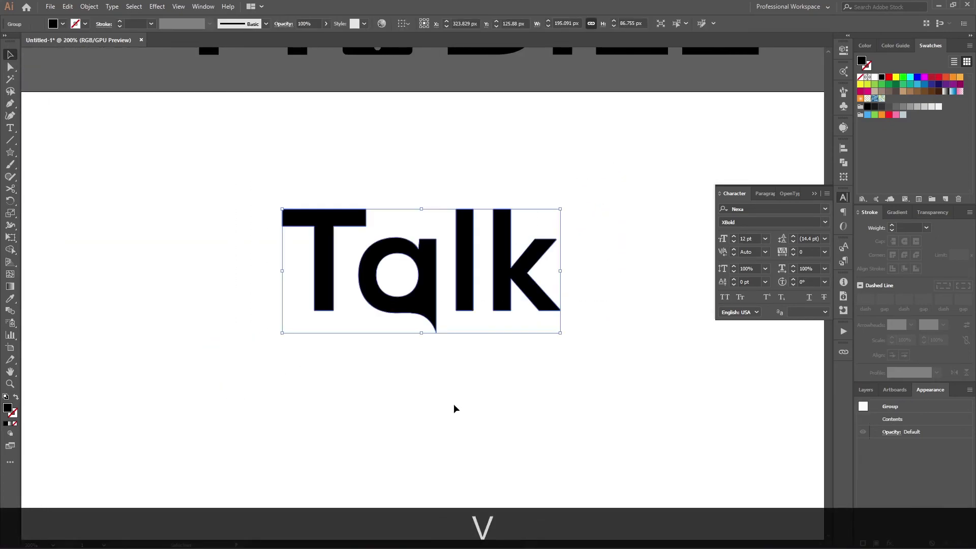
key("ctrl+g")
scroll(449, 403, "down", 1)
scroll(448, 398, "down", 2, "alt")
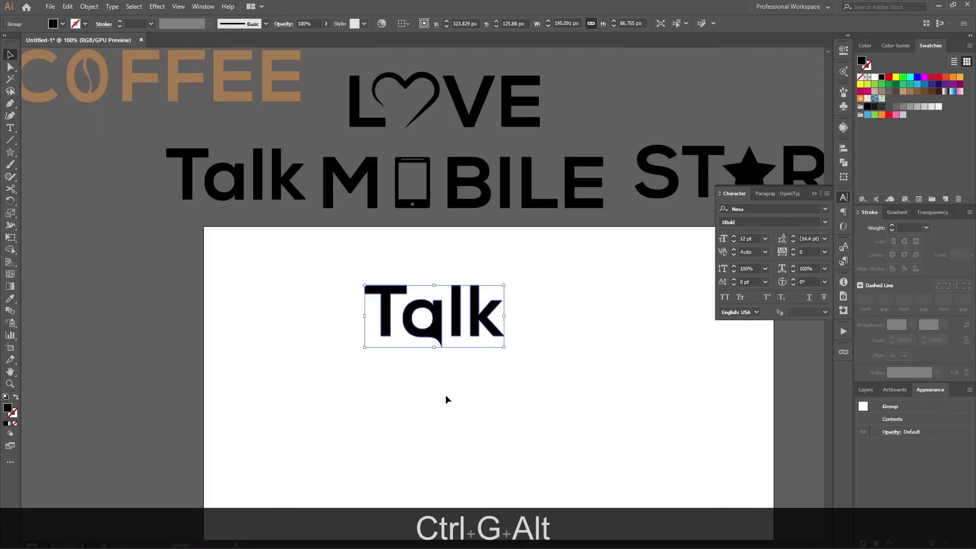
left_click_drag(439, 335, 108, 260)
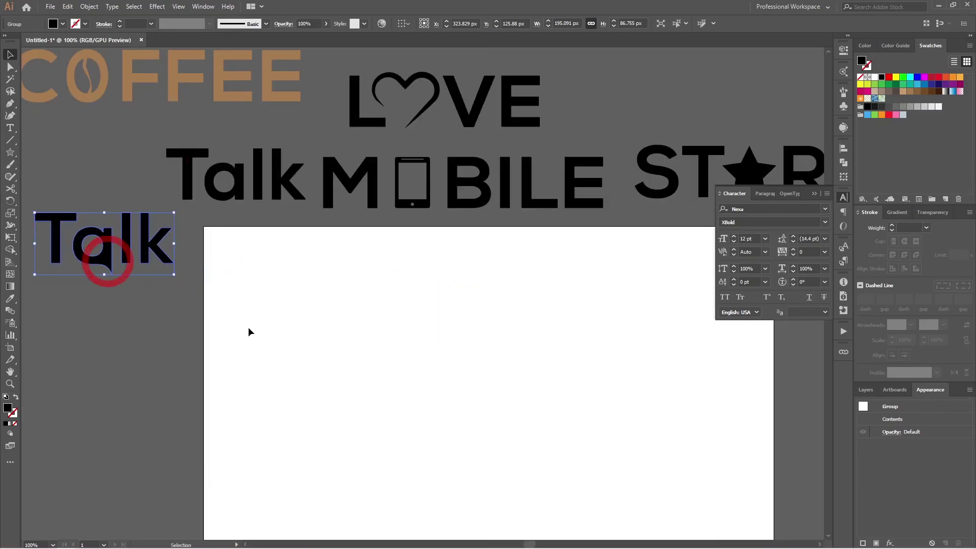
left_click(245, 325)
- Place the spare Talk text on the artboard and change its wording to Thinking
left_click(244, 193)
mouse_move(255, 197)
left_mouse_down()
mouse_move(489, 348)
mouse_move(500, 351)
mouse_move(476, 341)
mouse_move(580, 344)
left_mouse_up()
double_click(462, 348)
double_click(476, 346)
left_click(573, 342)
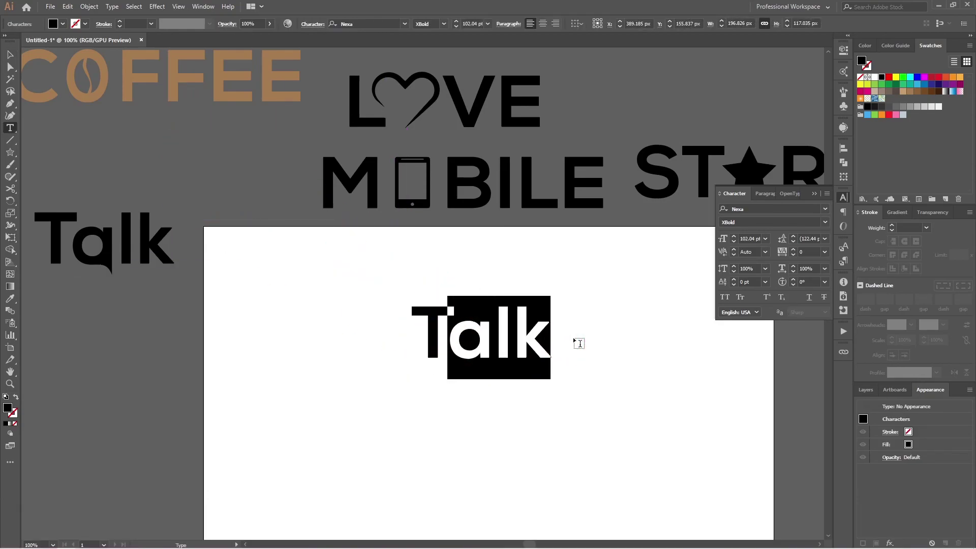
type("hinking")
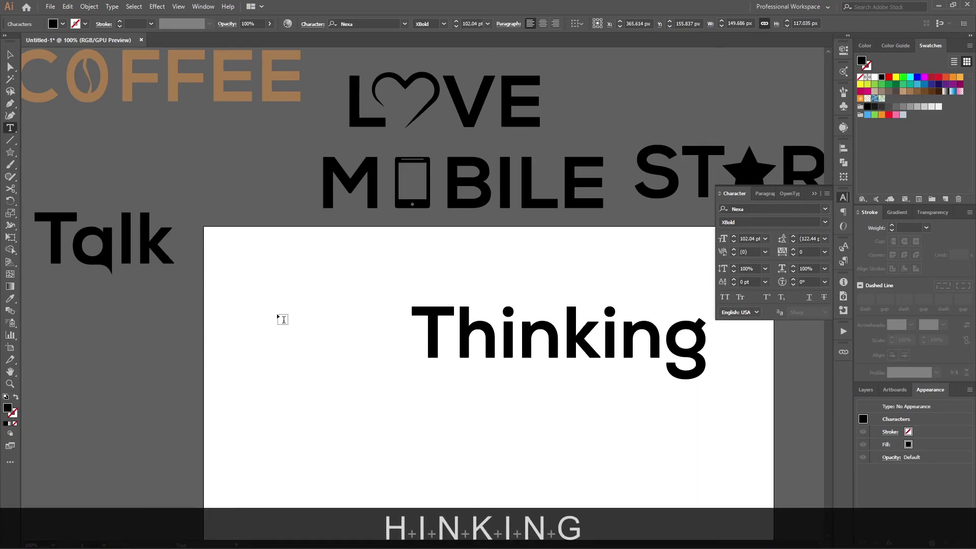
- Move Thinking to the middle of the artboard, convert it to outlines and ungroup the letters
left_click(10, 54)
left_click_drag(595, 361, 535, 403)
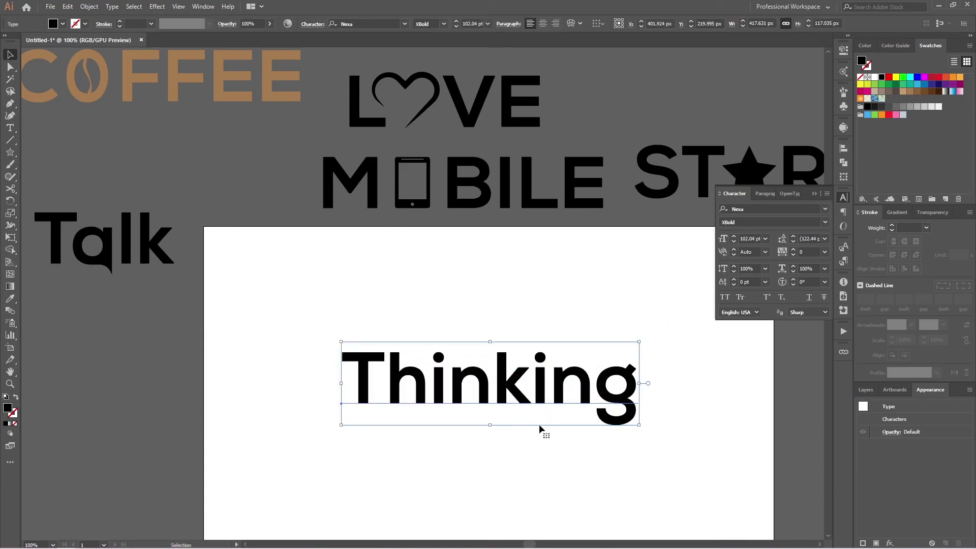
key("ctrl+shift+o")
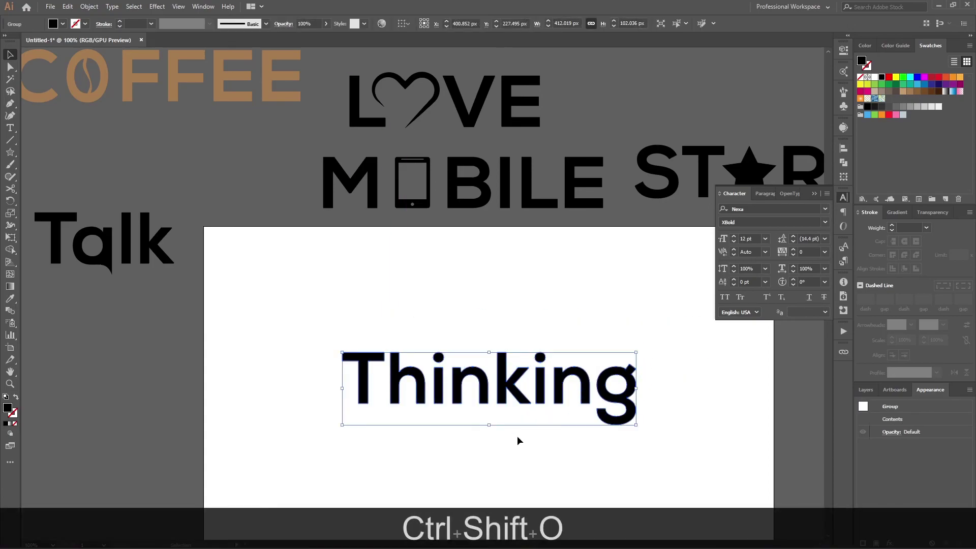
right_click(444, 357)
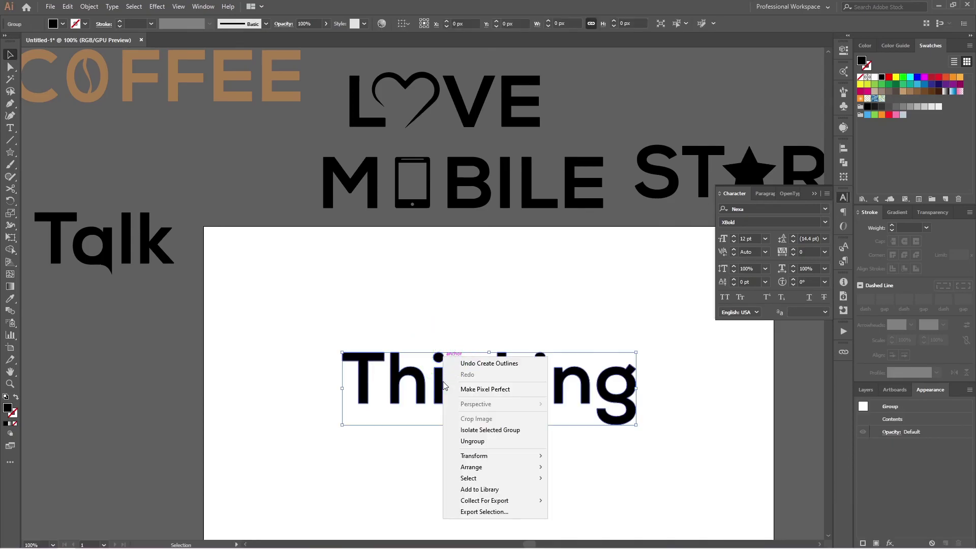
left_click(472, 441)
- Release the compound paths of both i letters in Thinking so their dots separate from the stems
left_click(440, 393)
right_click(443, 394)
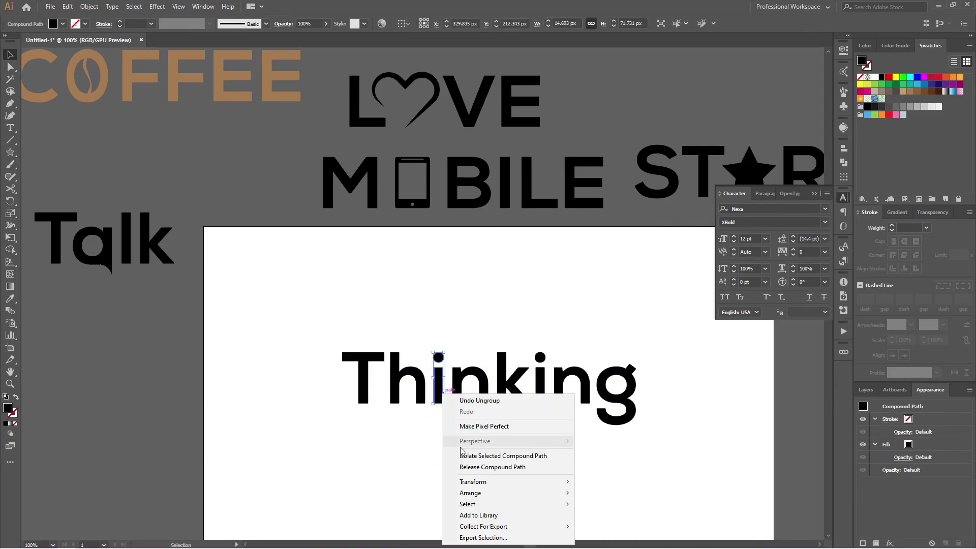
left_click(462, 465)
left_click(538, 386)
right_click(540, 392)
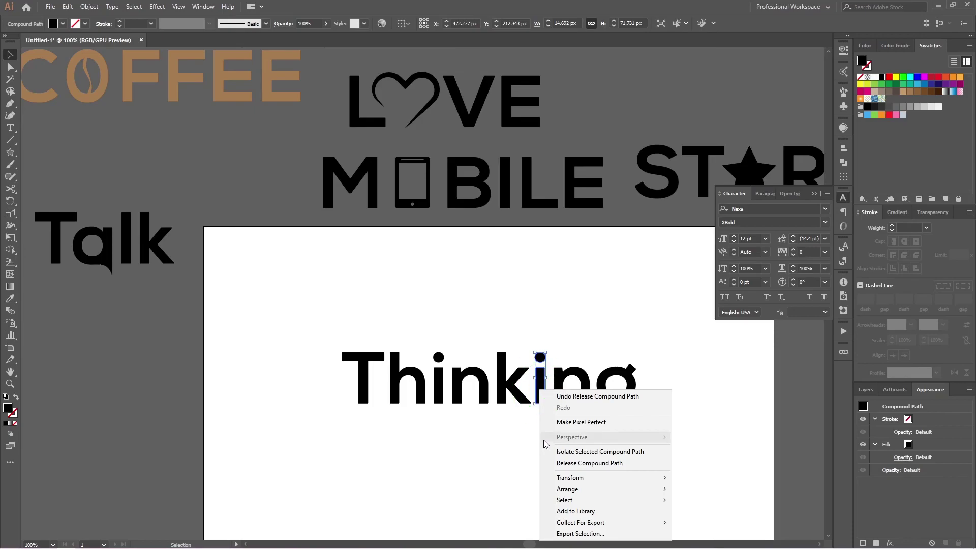
left_click(547, 462)
- Raise both i dots by 10 px and move the first i's dot a further 30 px up
left_click(540, 357)
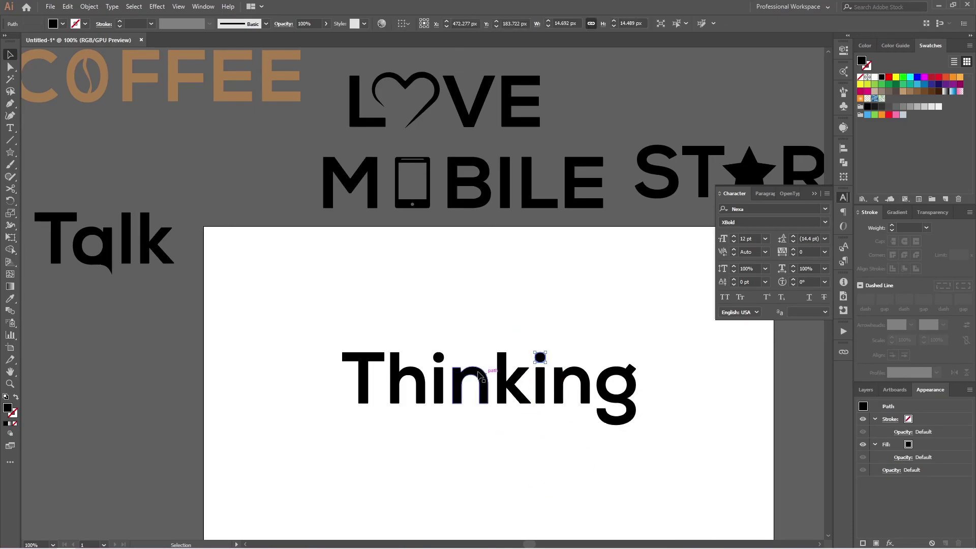
left_click(438, 357, "shift")
key("shift+Up")
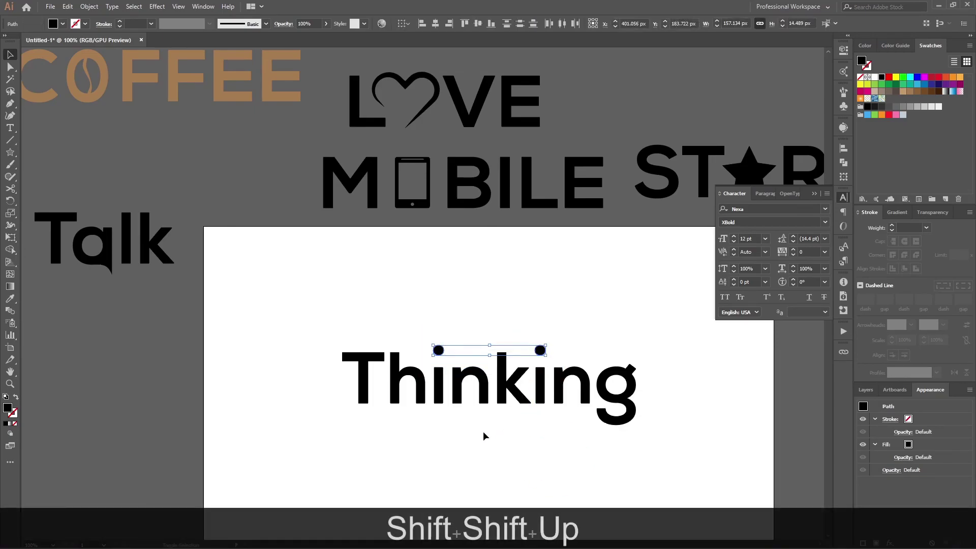
left_click(494, 437)
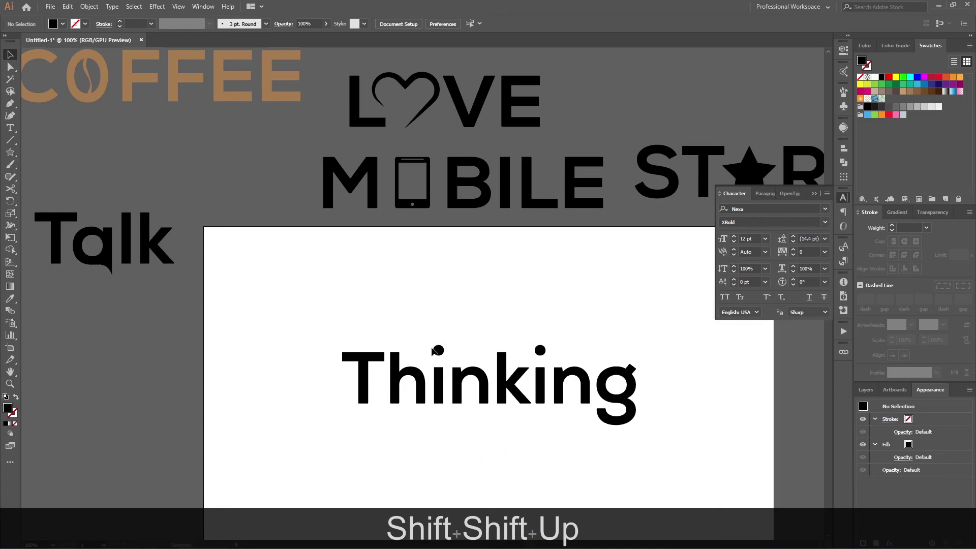
left_click(438, 350)
key("shift+Up")
key("shift+Up")
key("shift+Up")
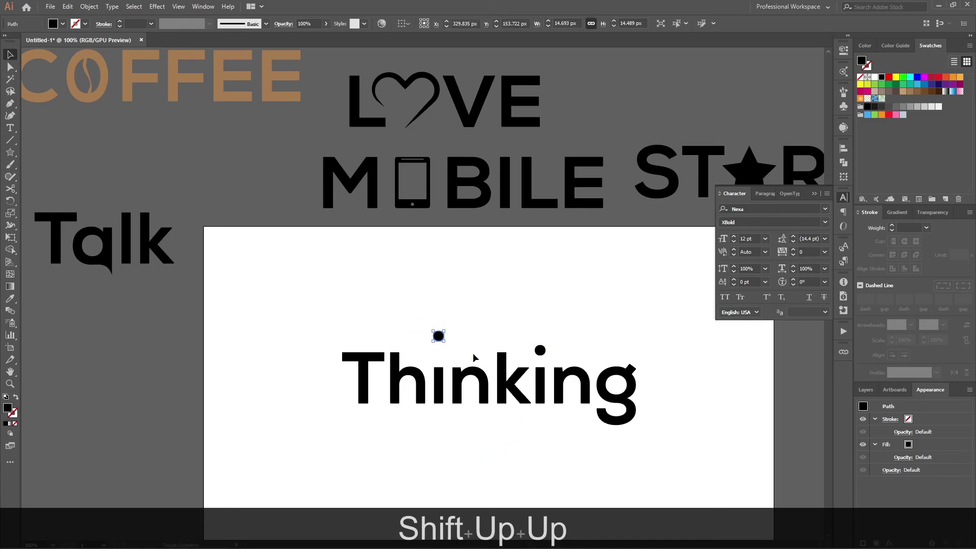
left_click(518, 446)
- Duplicate the whole Thinking wordmark directly below the original on the artboard
scroll(518, 445, "down", 2)
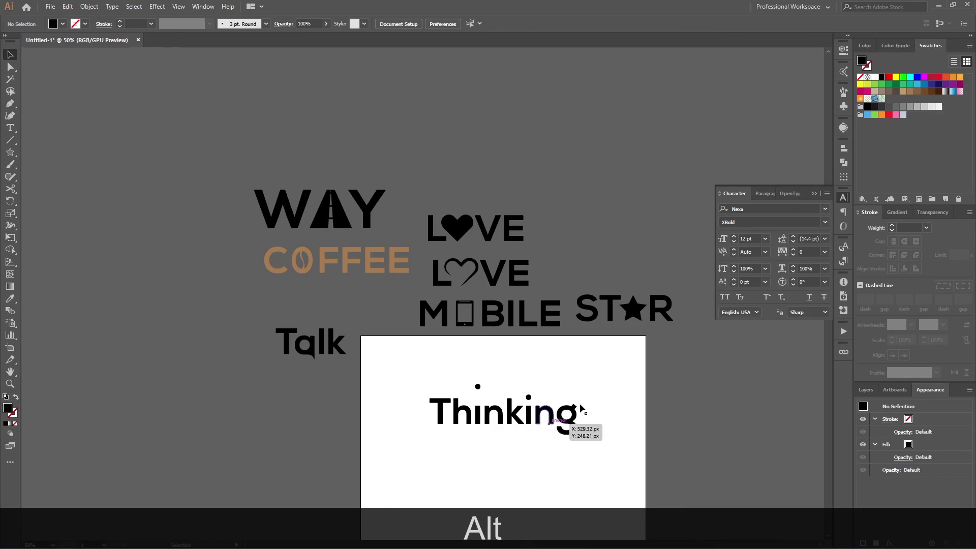
scroll(605, 382, "down", 2)
left_click_drag(600, 299, 375, 388)
scroll(584, 417, "up", 3)
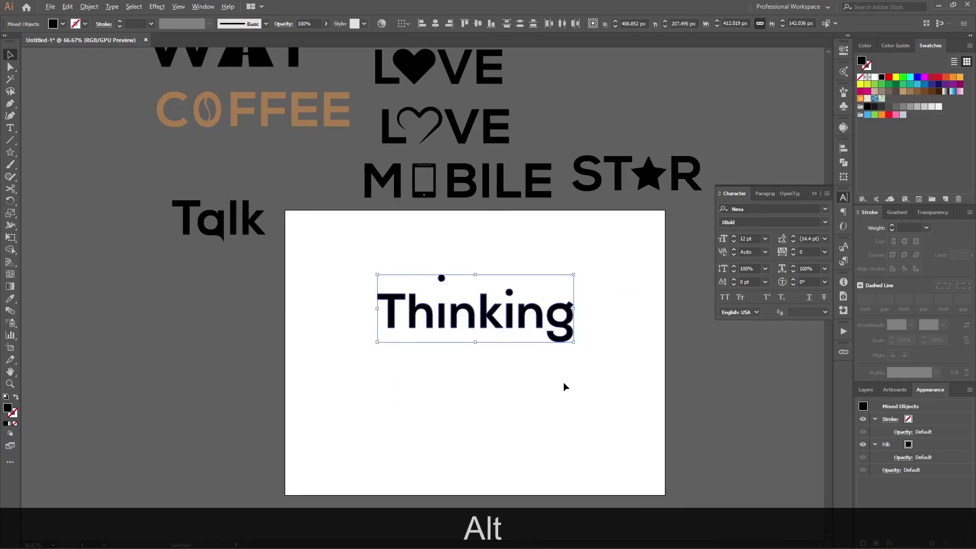
left_click_drag(468, 297, 476, 432)
- Delete the stems of both i letters from the lower Thinking copy and group its remaining parts
left_click(664, 420)
left_click(392, 433)
key("Delete")
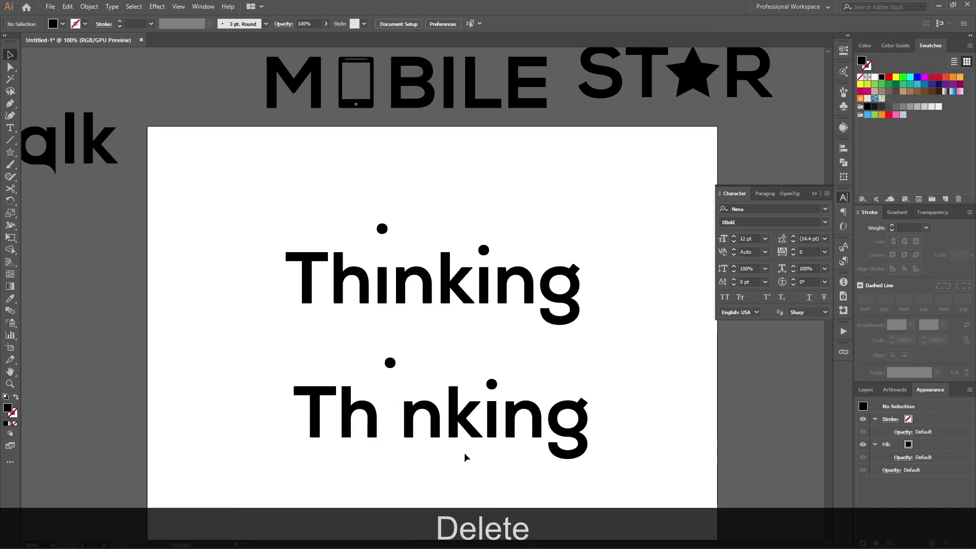
key("Delete")
left_click_drag(628, 366, 285, 457)
key("ctrl+g")
- Group the upper Thinking wordmark and move it left of the artboard, below Talk
scroll(645, 399, "down", 2)
left_click(572, 344)
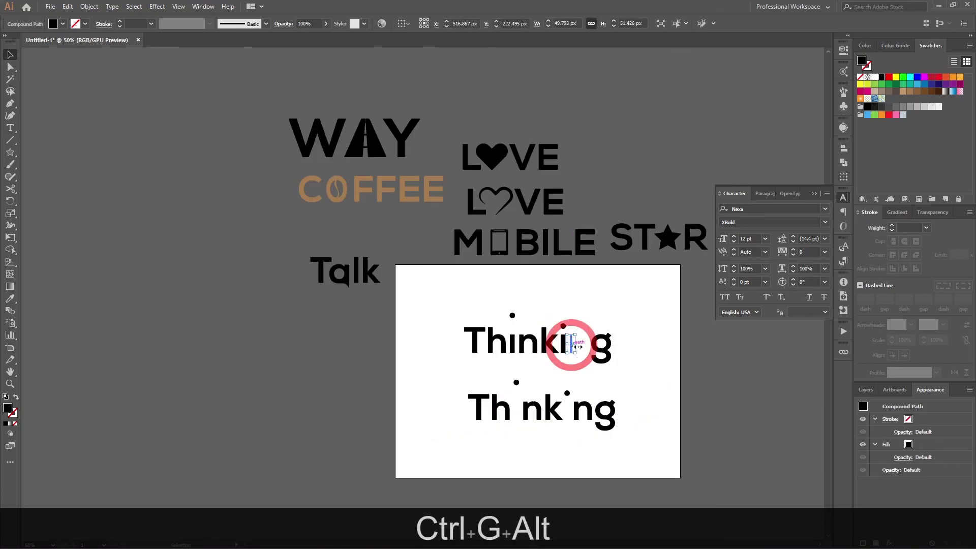
key("ctrl+z")
left_click_drag(638, 316, 456, 360)
key("ctrl+g")
left_click(673, 374)
left_click_drag(590, 350, 346, 341)
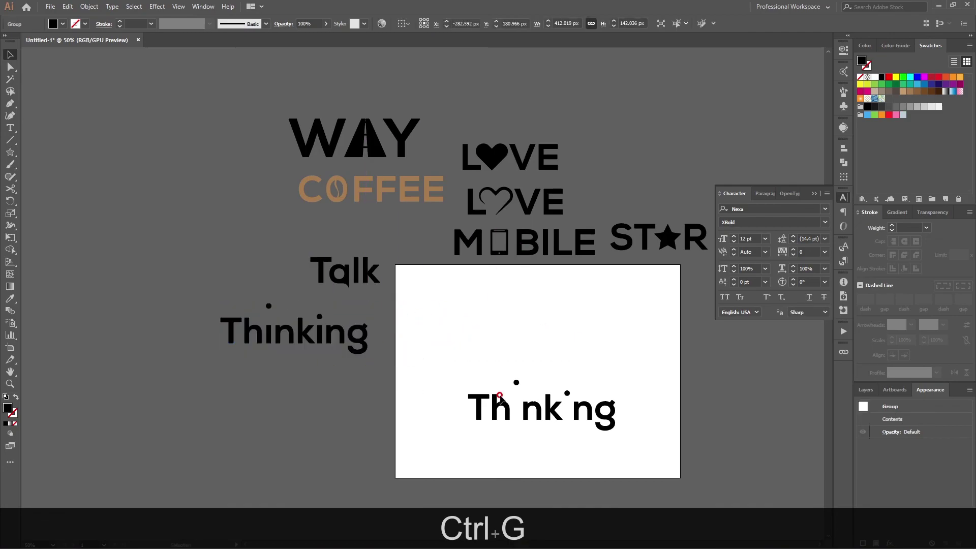
- Move the stemless Thinking wordmark up to the upper middle of the artboard
left_click(502, 400)
left_click_drag(541, 415, 532, 331)
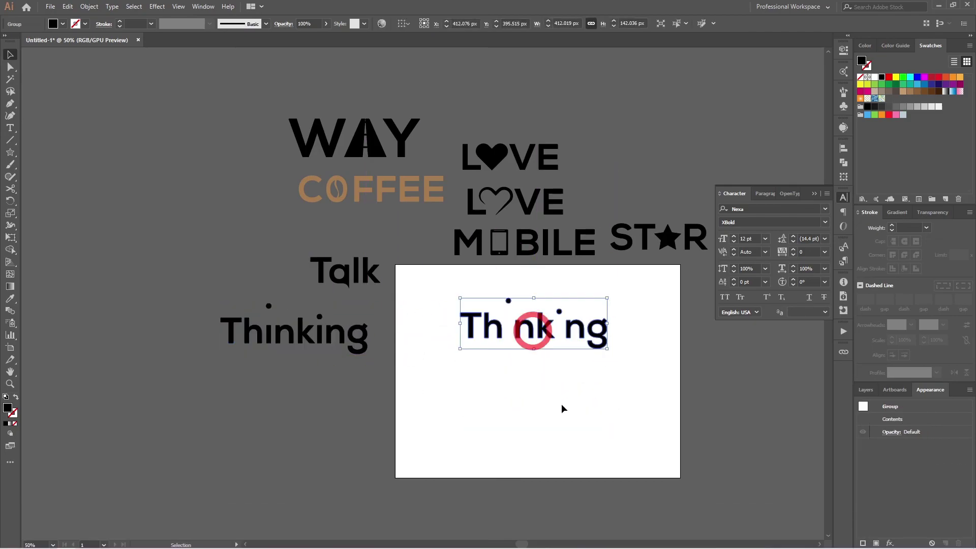
left_click(562, 404)
- Move the stemless Thinking wordmark off the artboard beside Talk and minimize the application window
scroll(574, 364, "up", 2)
scroll(574, 364, "right", 4)
scroll(576, 363, "down", 2)
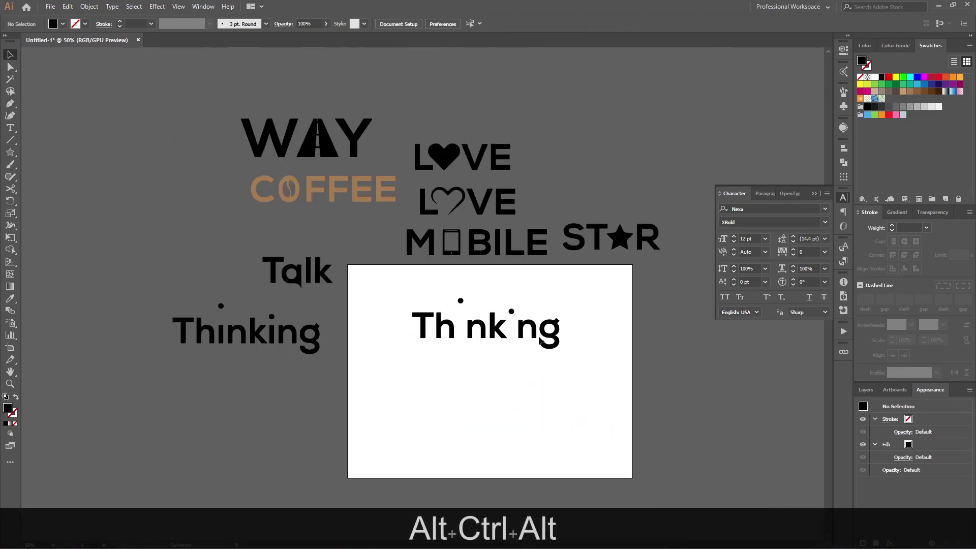
left_click(541, 346)
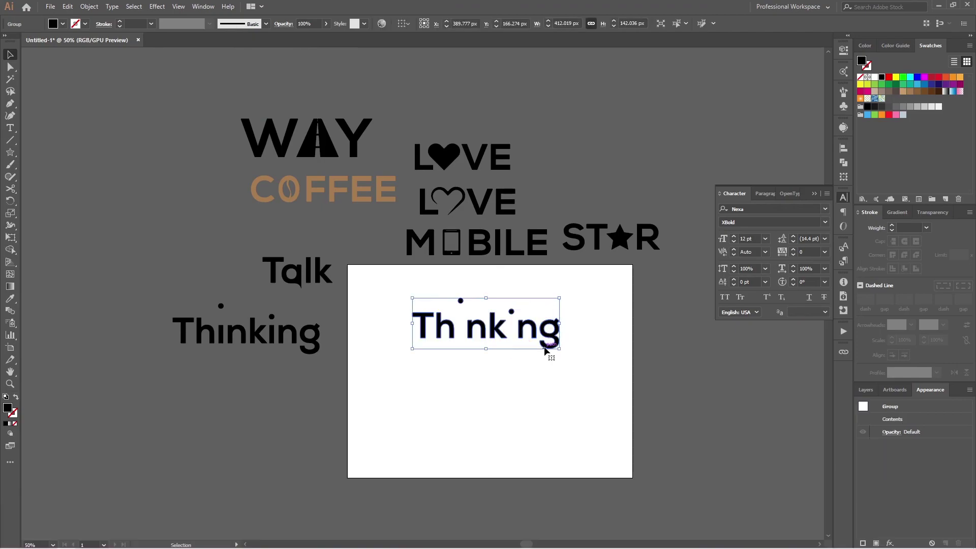
left_click_drag(545, 348, 207, 283)
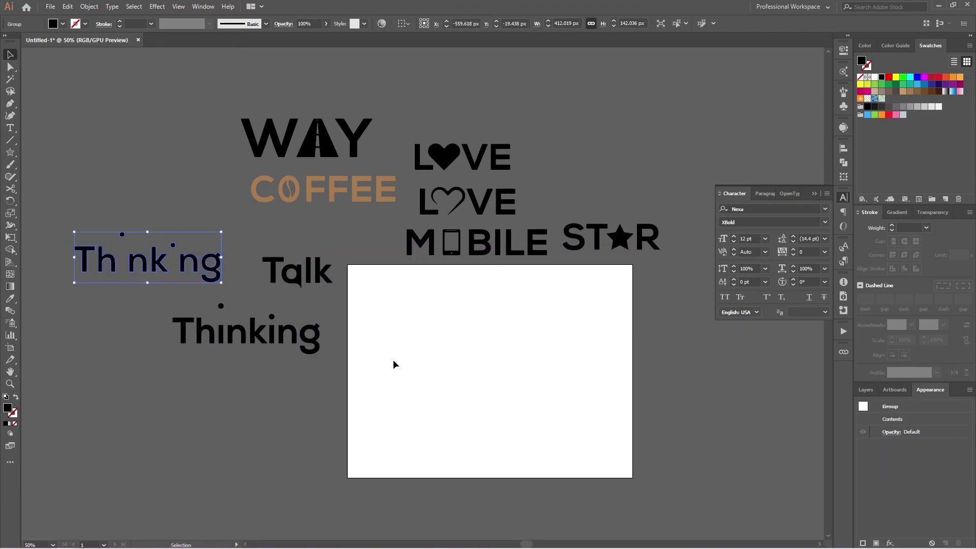
left_click(399, 374)
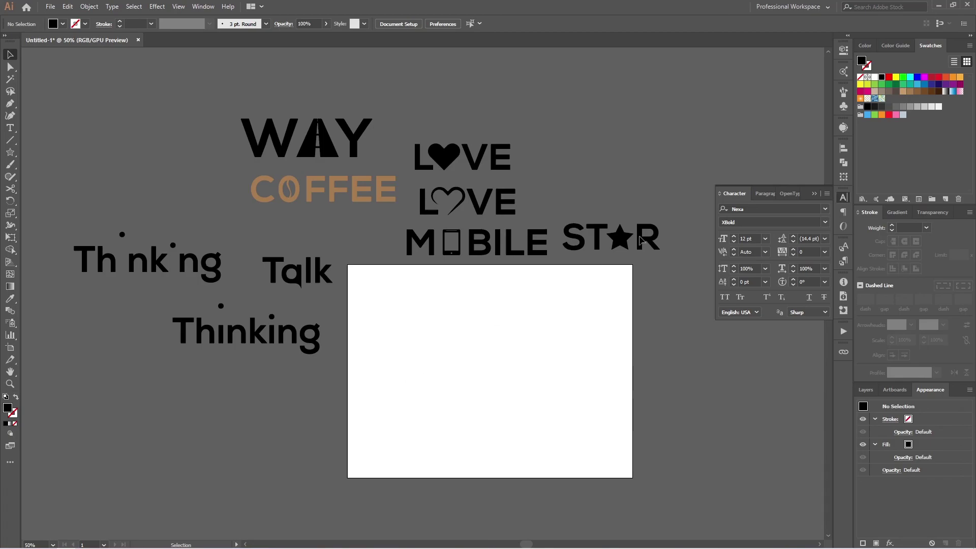
left_click(939, 6)
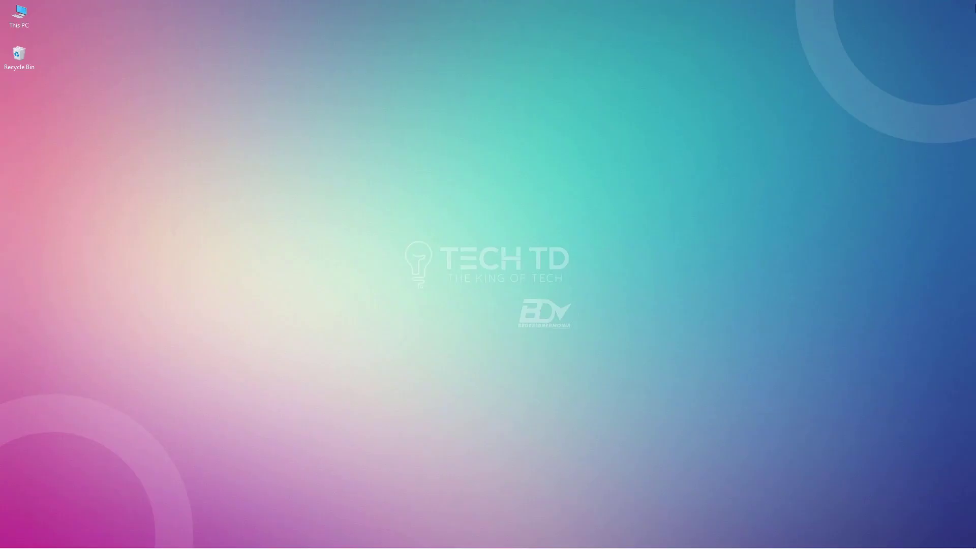